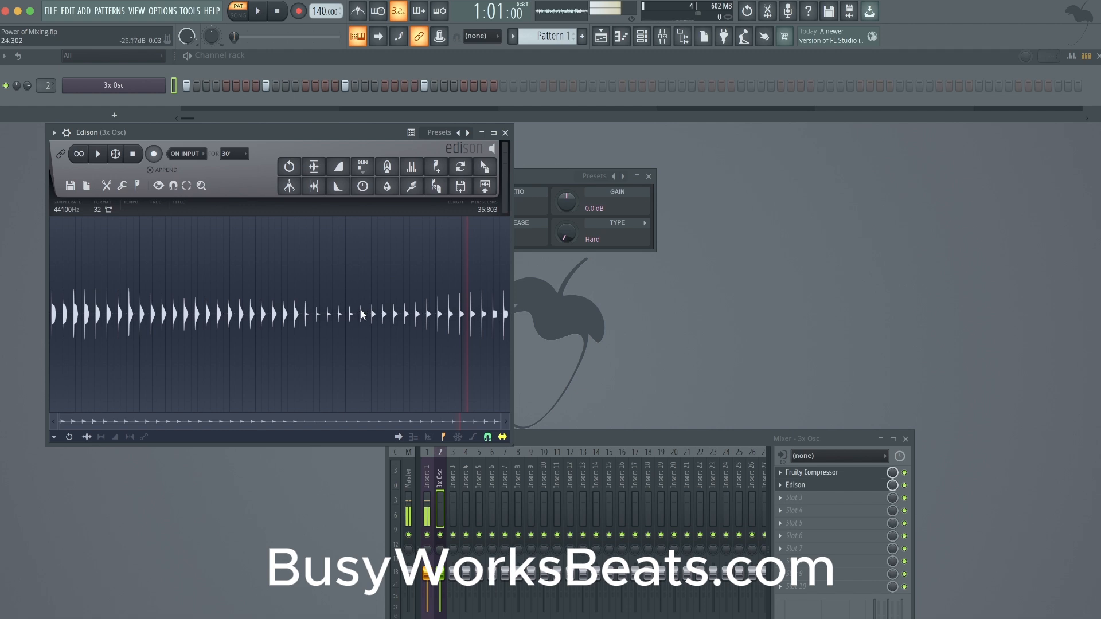
- Examine the recorded hits in the Edison waveform up close and across the whole take
scroll(359, 301, "up", 5)
scroll(359, 300, "down", 5)
left_click(491, 290)
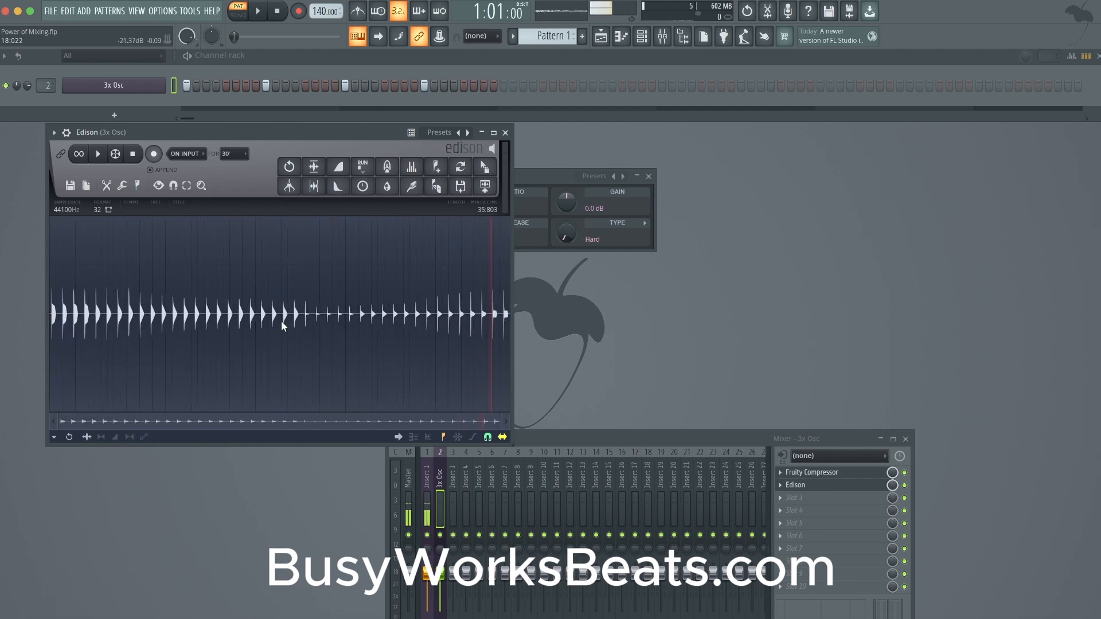
scroll(71, 313, "up", 6)
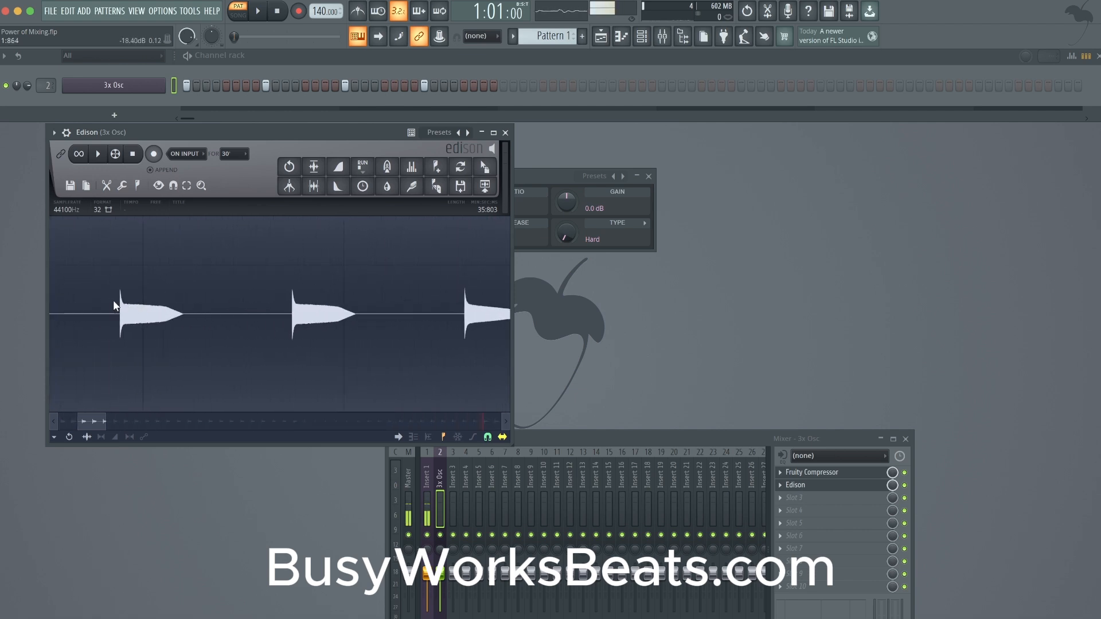
scroll(125, 315, "down", 7)
scroll(127, 317, "down", 3)
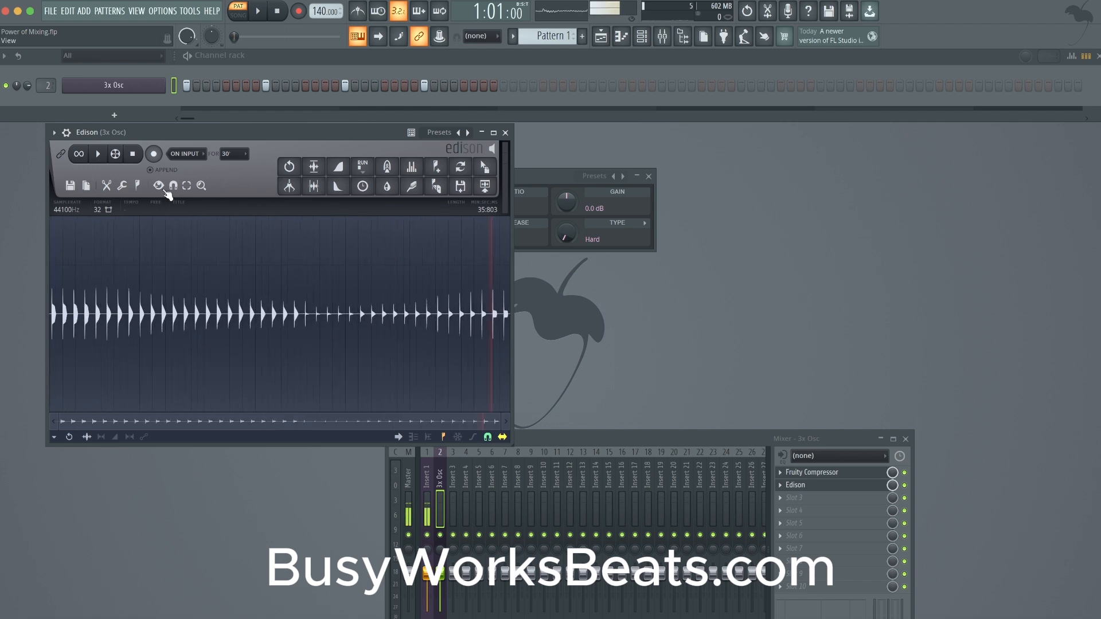
- Record the 3x Osc track into Edison, first with Fruity Compressor bypassed and again with it enabled
left_click(155, 154)
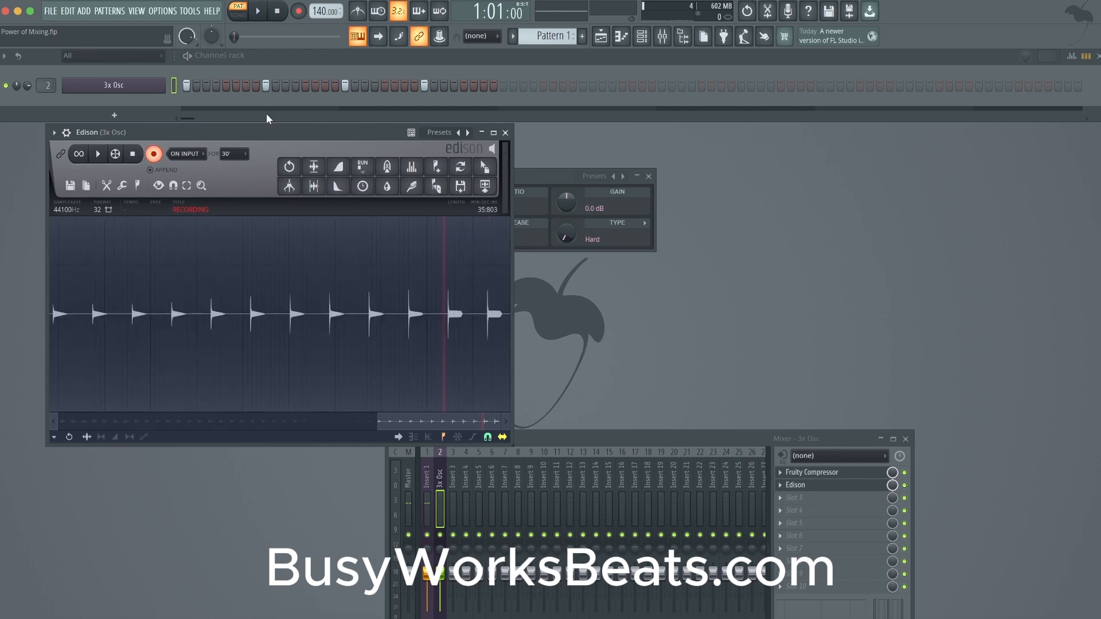
left_click(905, 473)
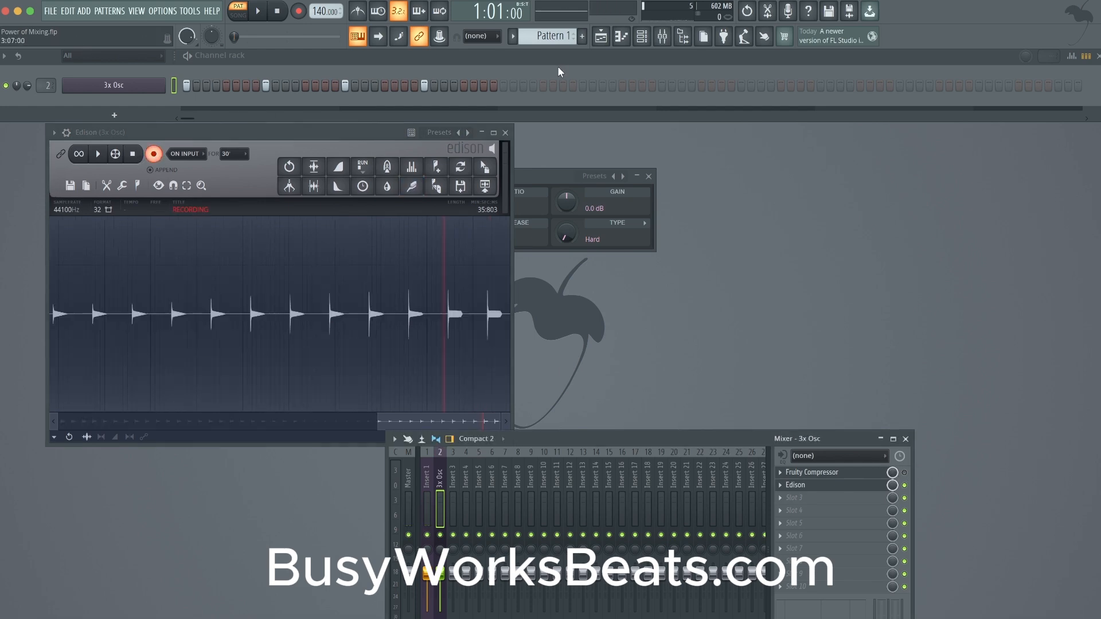
key("space")
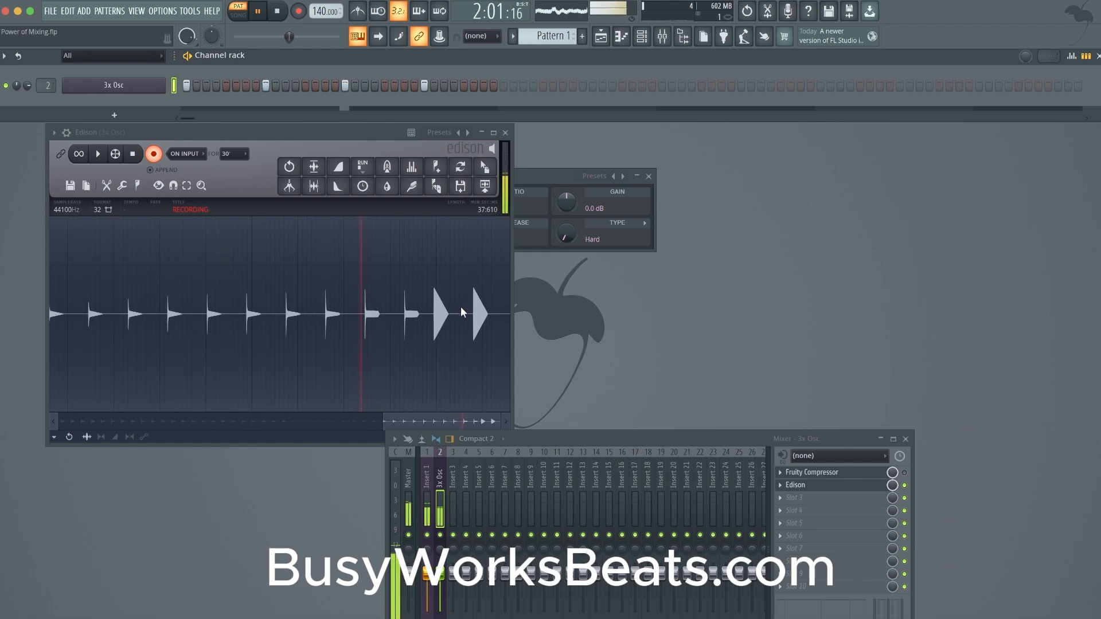
left_click(906, 473)
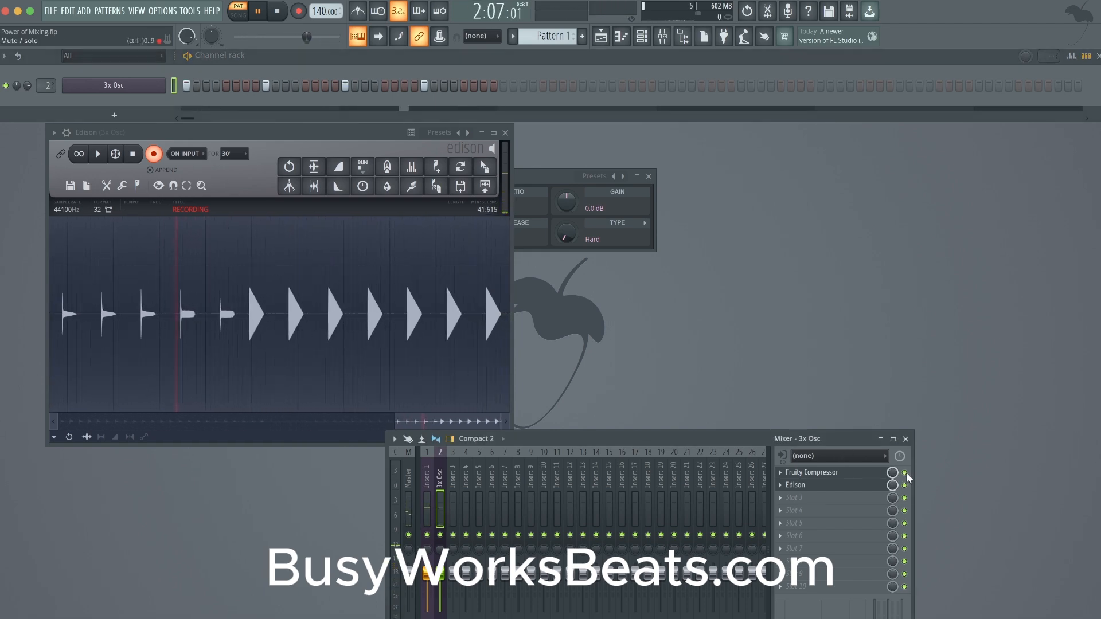
- Mute and unmute the Insert 1 mixer track during the take, and stop the Edison recording and playback
left_click(780, 473)
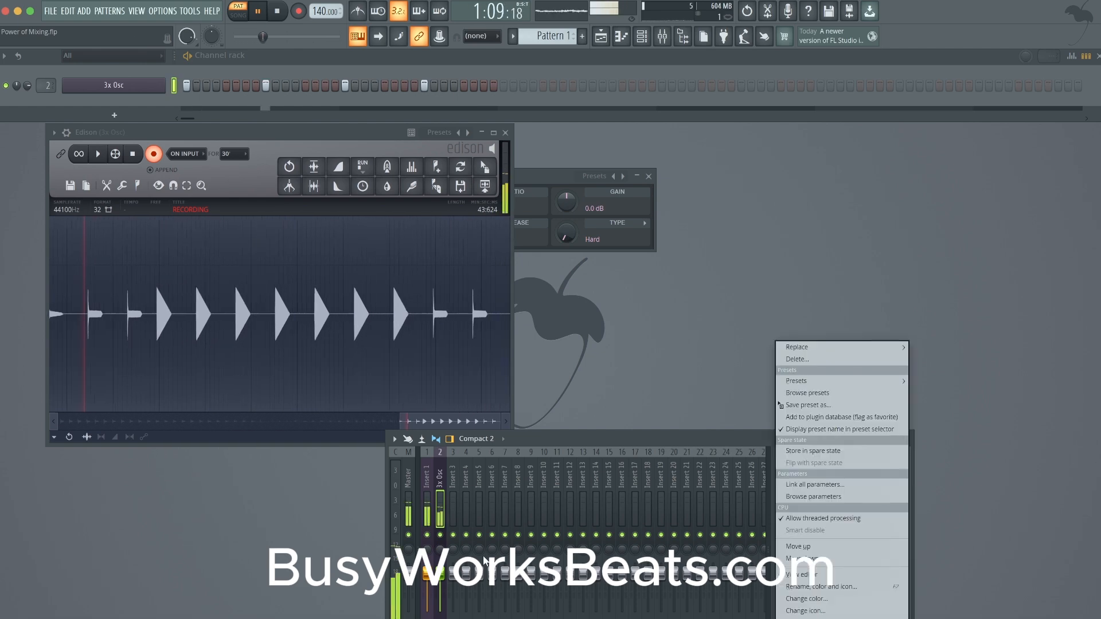
left_click(428, 536)
left_click(428, 536)
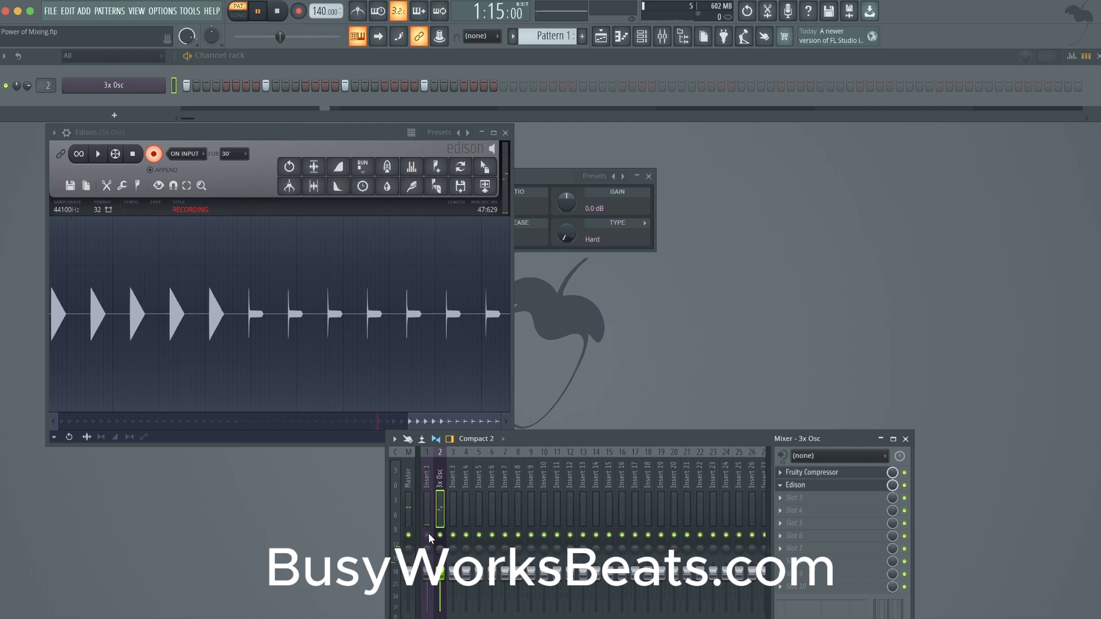
left_click(429, 534)
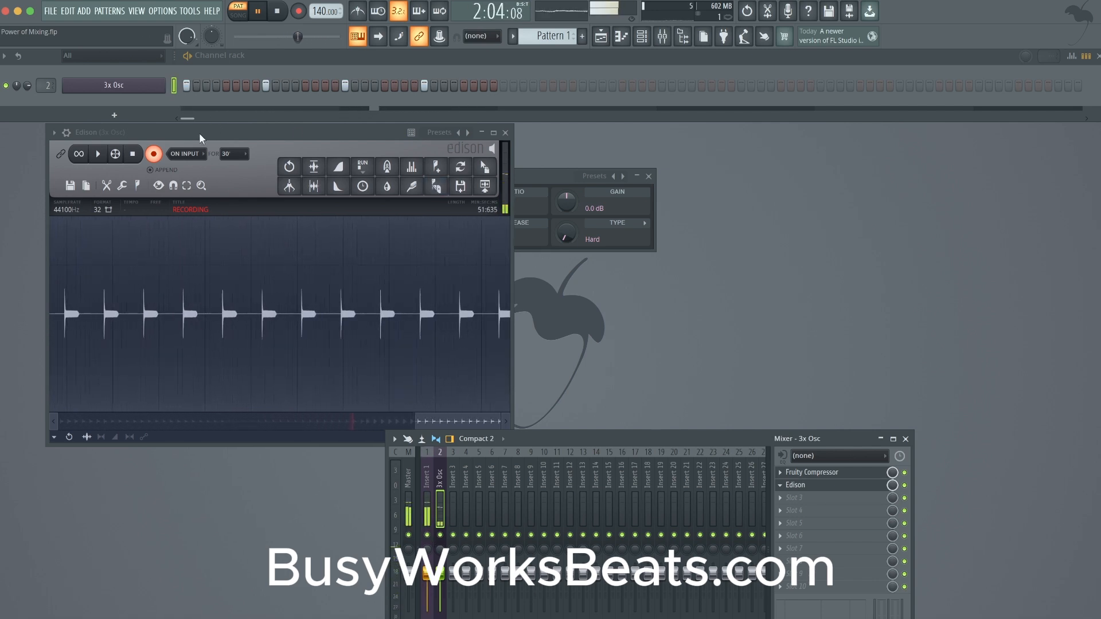
left_click(153, 153)
key("space")
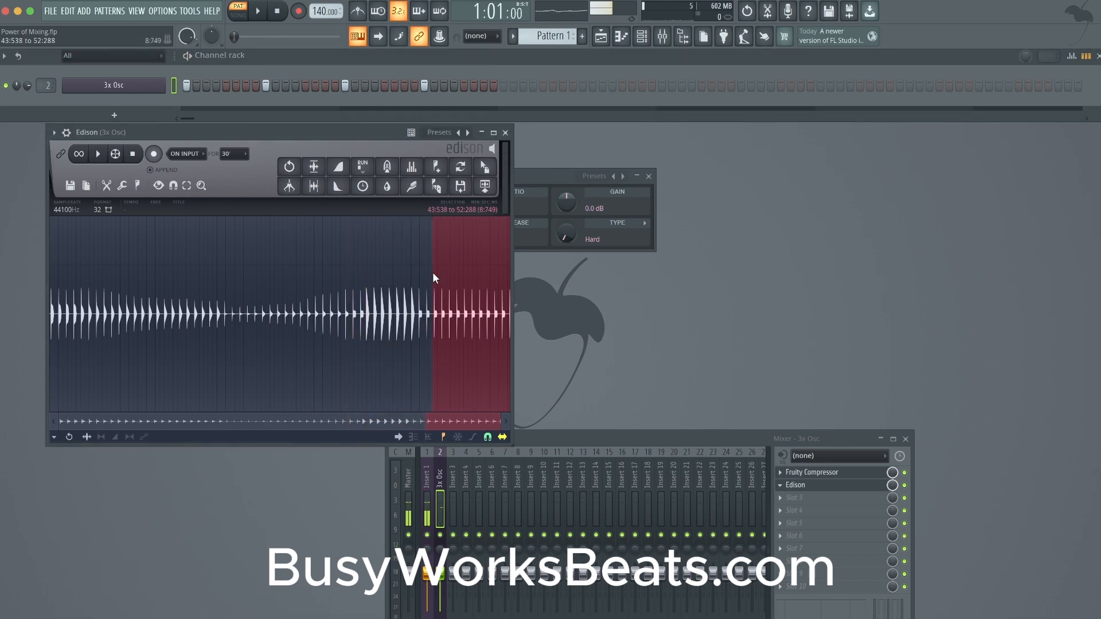
- Examine where the new Edison recording changes from uncompressed to compressed hits
left_click(432, 273)
scroll(432, 273, "up", 5)
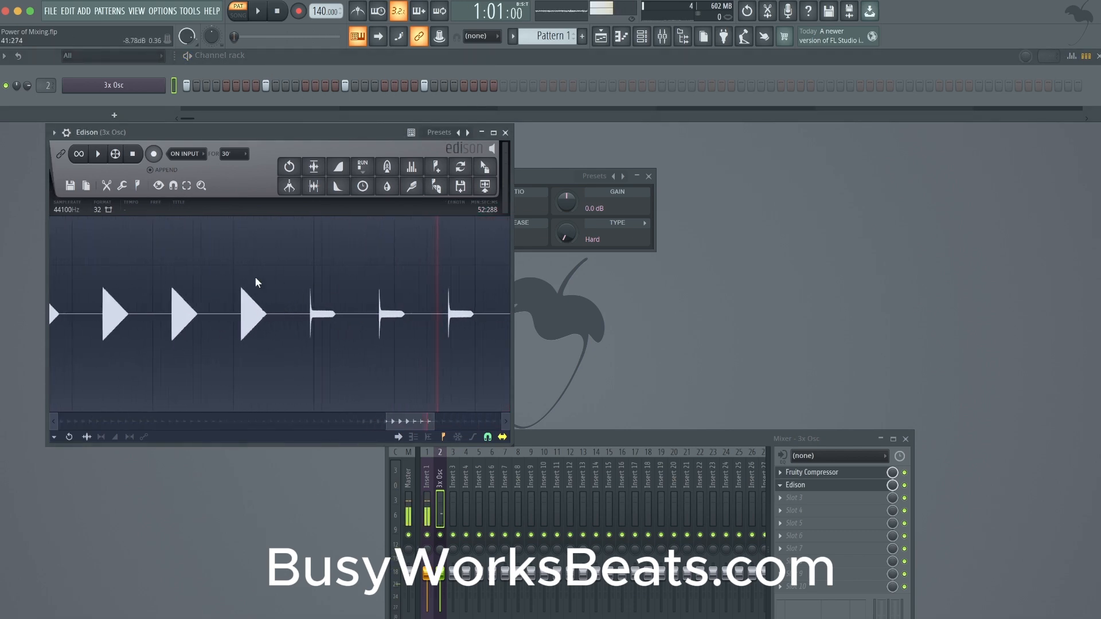
scroll(255, 279, "up", 3)
left_click_drag(214, 283, 246, 284)
scroll(246, 285, "up", 2)
left_click(239, 285)
scroll(178, 290, "down", 3)
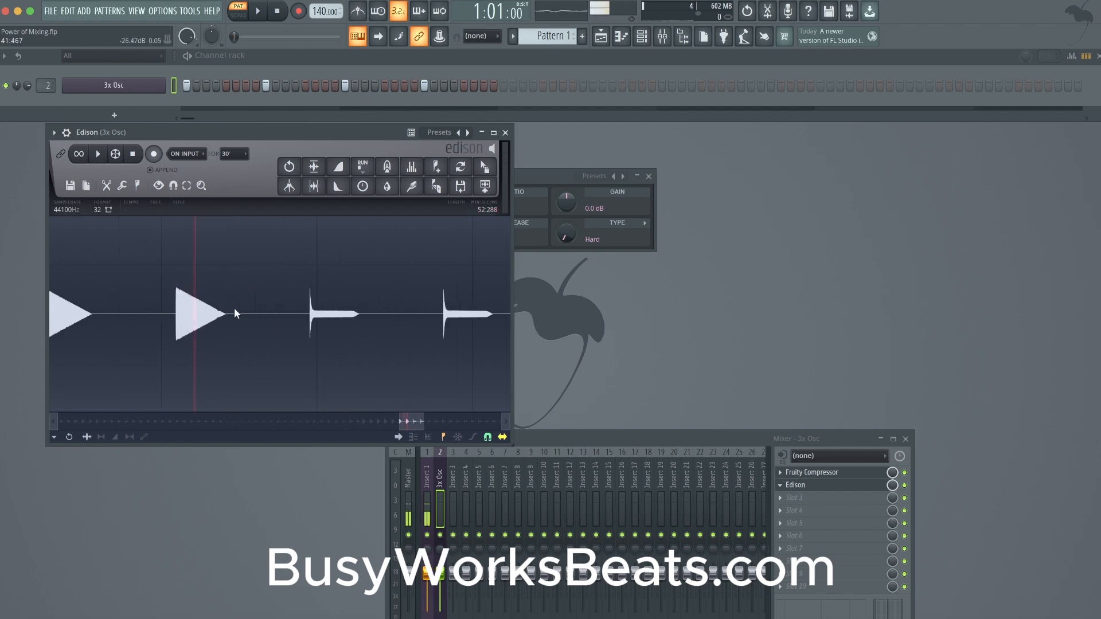
scroll(301, 308, "up", 3)
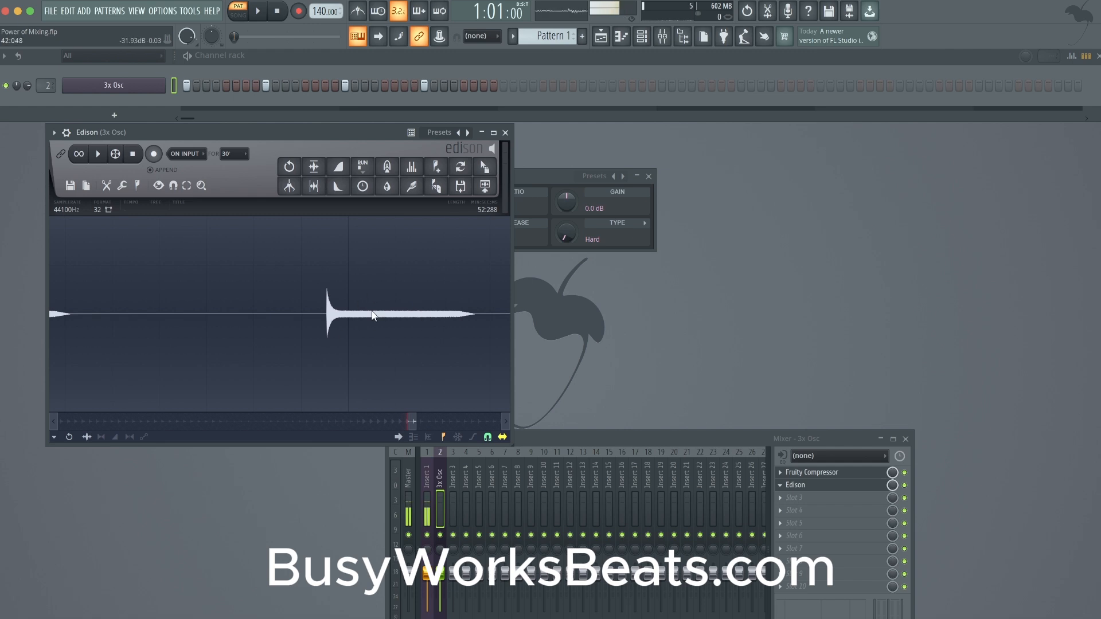
scroll(372, 316, "down", 3)
- Inspect the attack transient of the first compressed hit and compare it with the last uncompressed hit
scroll(373, 314, "up", 3)
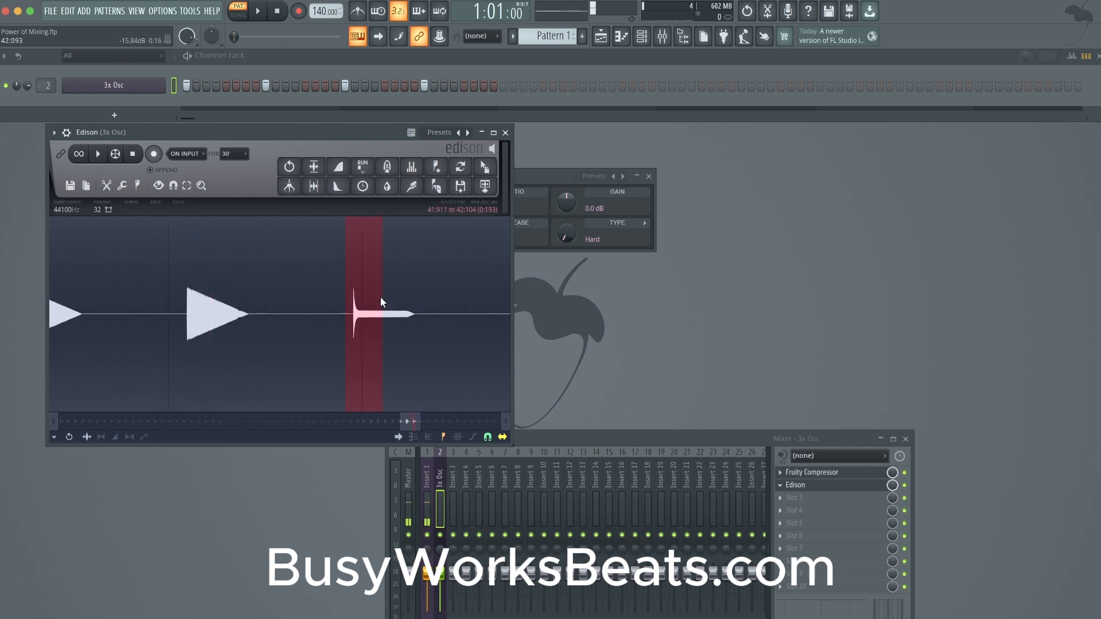
scroll(380, 297, "up", 3)
left_click(293, 304)
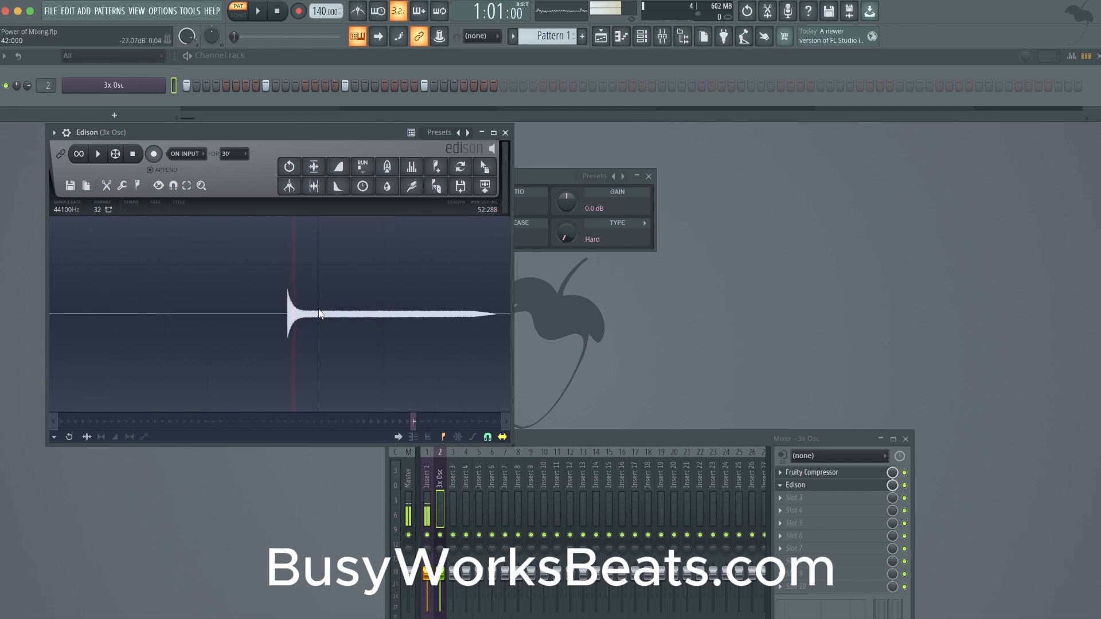
scroll(315, 327, "down", 4)
scroll(218, 288, "up", 4)
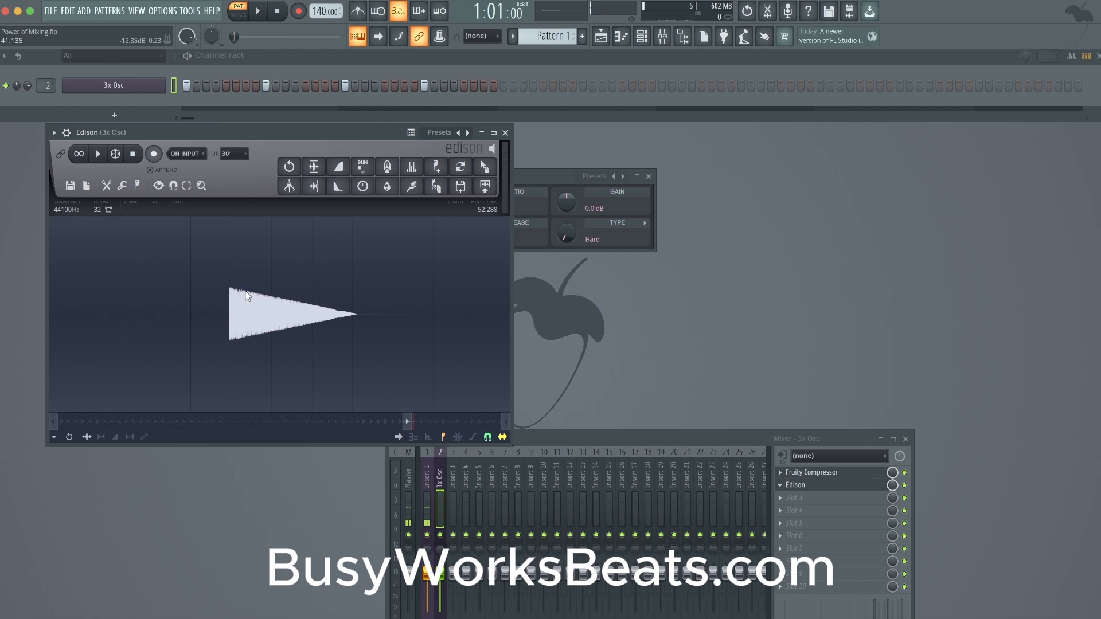
scroll(261, 301, "down", 2)
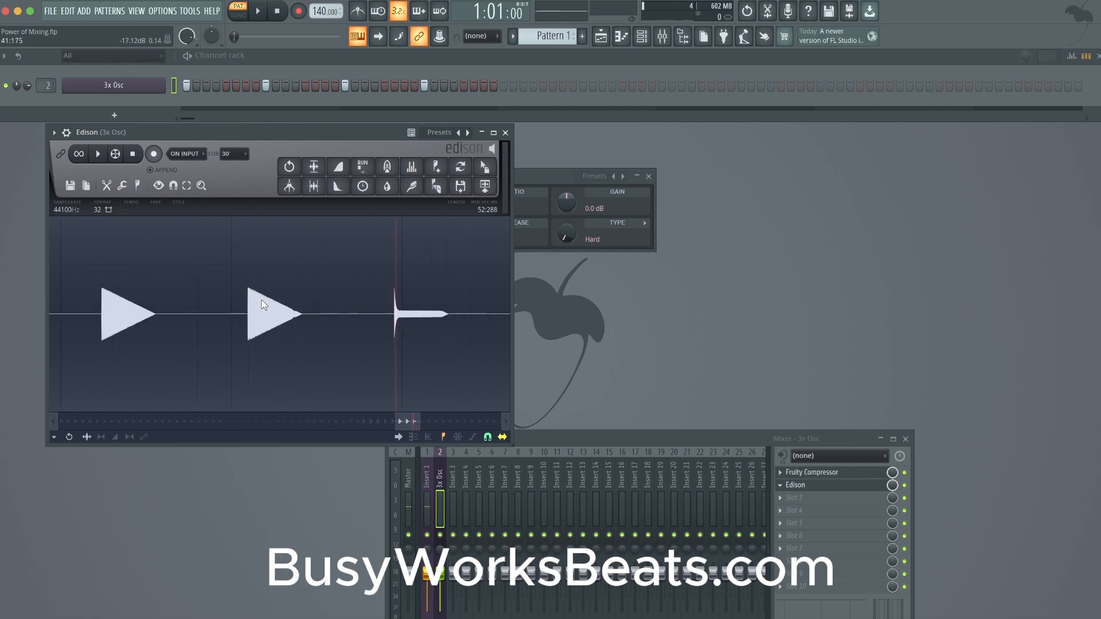
left_click_drag(377, 309, 412, 310)
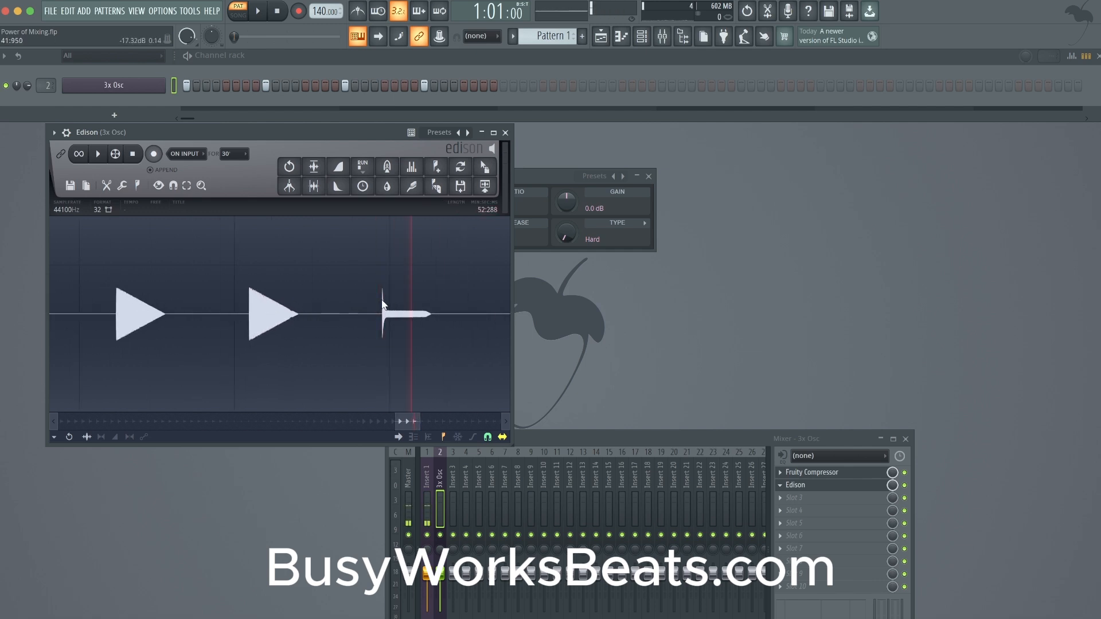
scroll(382, 302, "down", 1)
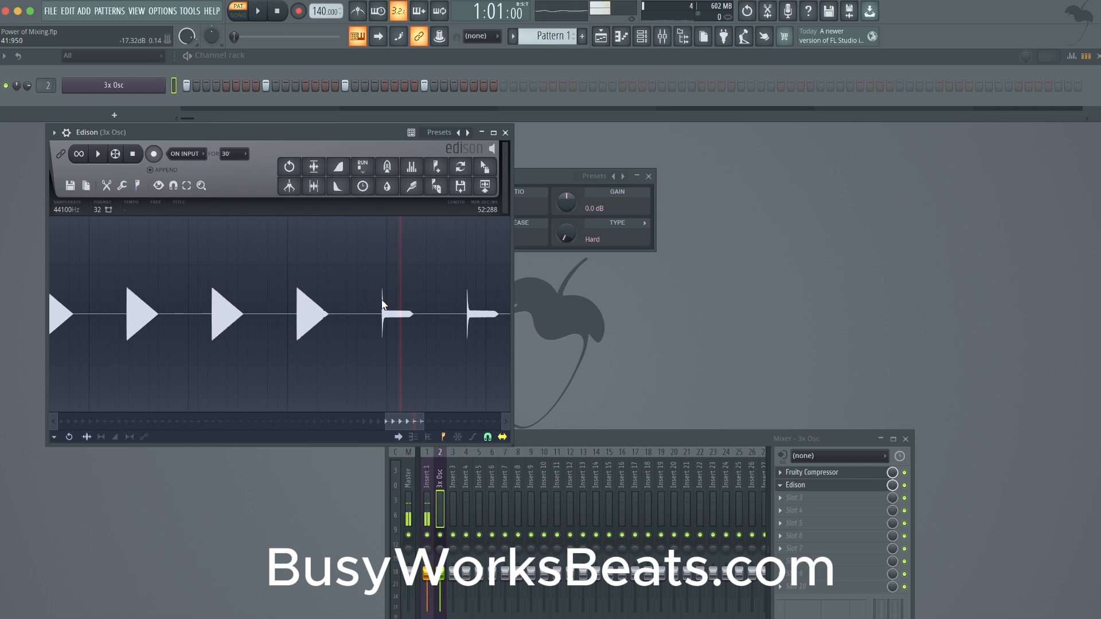
- Set the Fruity Compressor ratio on the 3x Osc track to 0.6:1 and reposition the mixer so its full effect list and faders show
left_click(798, 474)
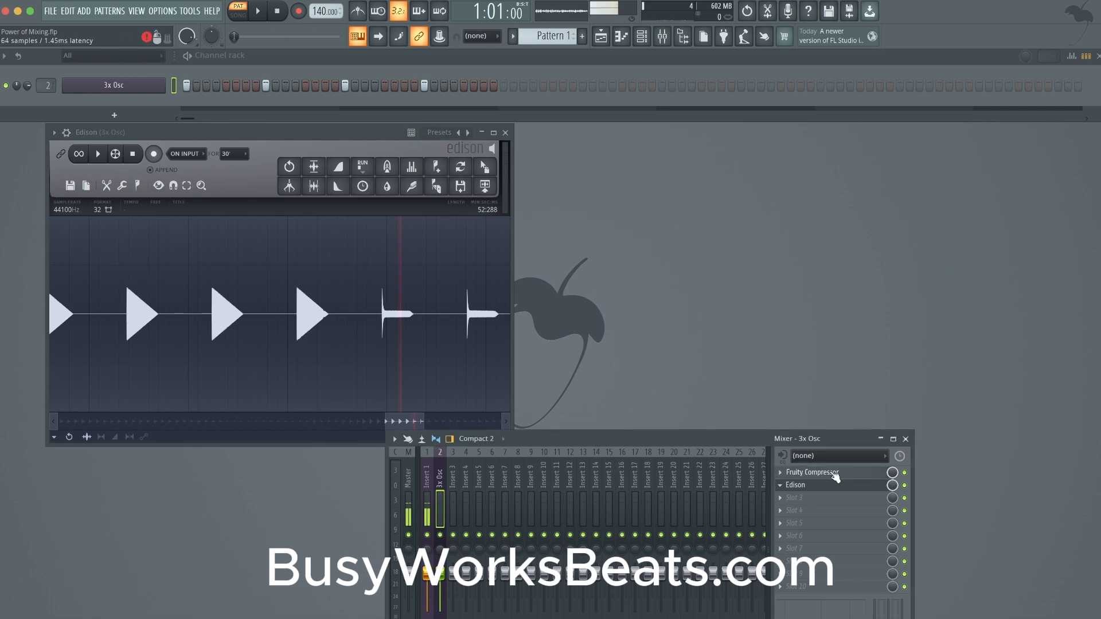
left_click_drag(463, 201, 473, 212)
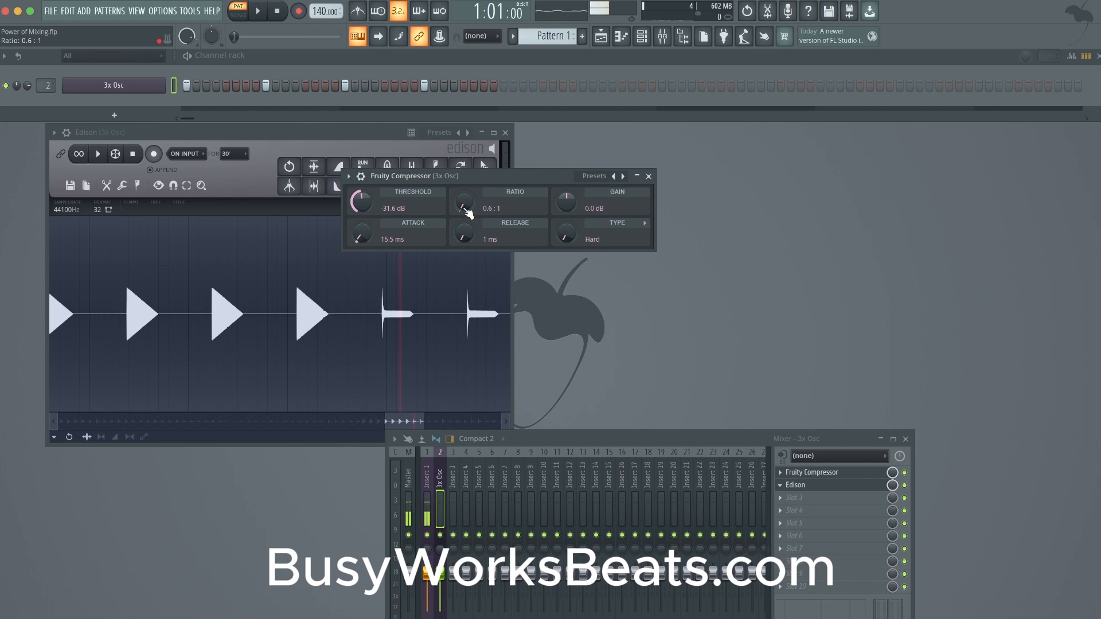
left_click_drag(751, 441, 808, 360)
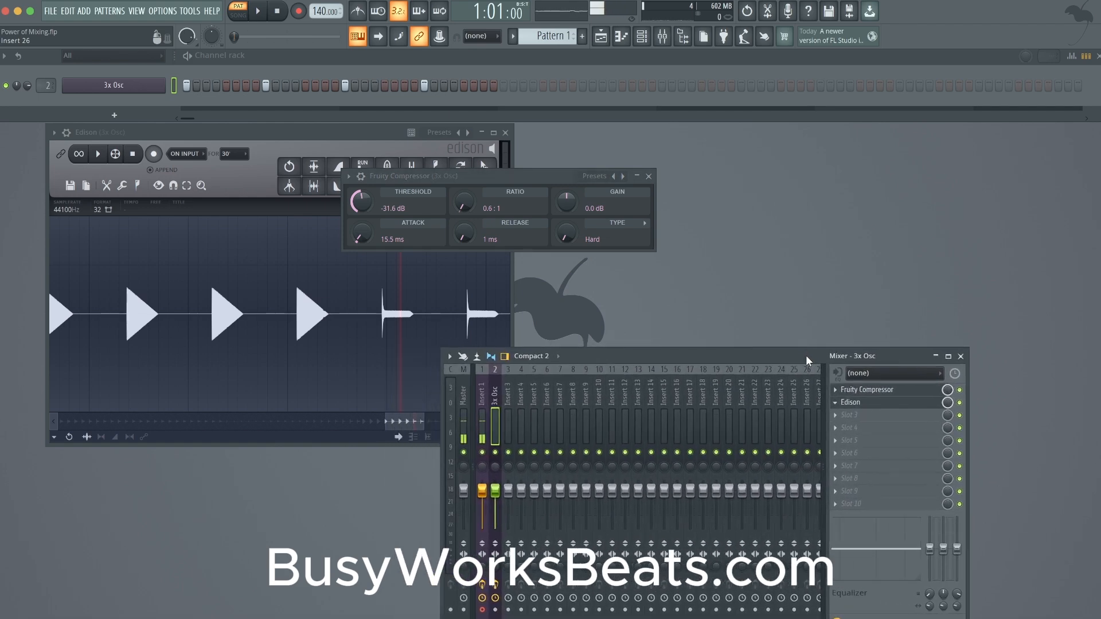
- Record 3x Osc into Edison, switching Fruity Compressor from bypassed to enabled and back to bypassed, and stop playback
left_click(960, 390)
left_click(151, 154)
key("space")
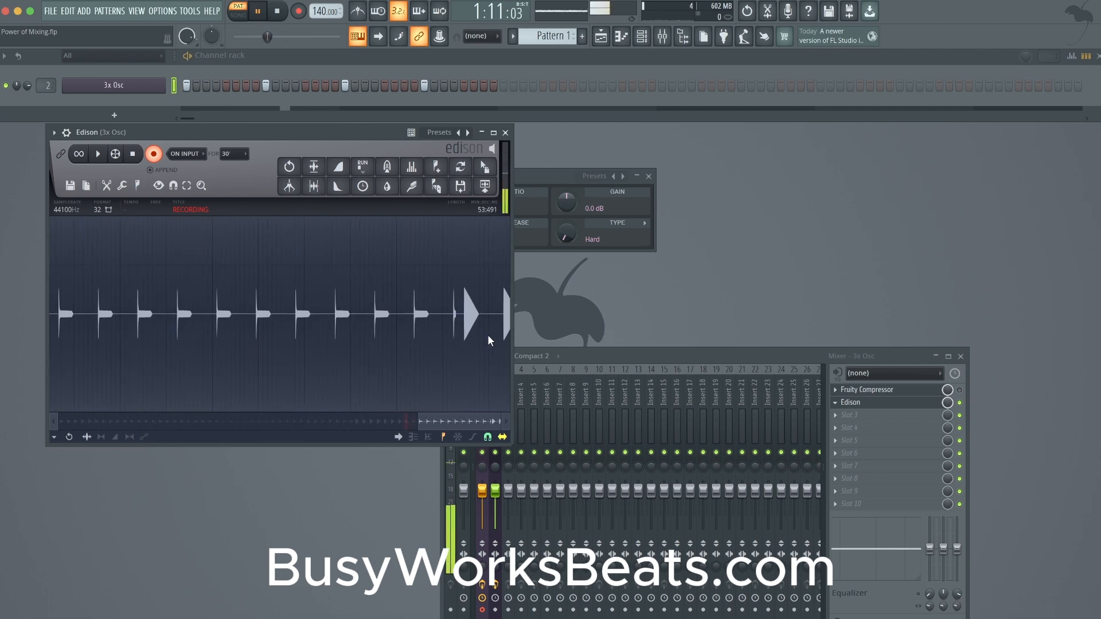
left_click(962, 391)
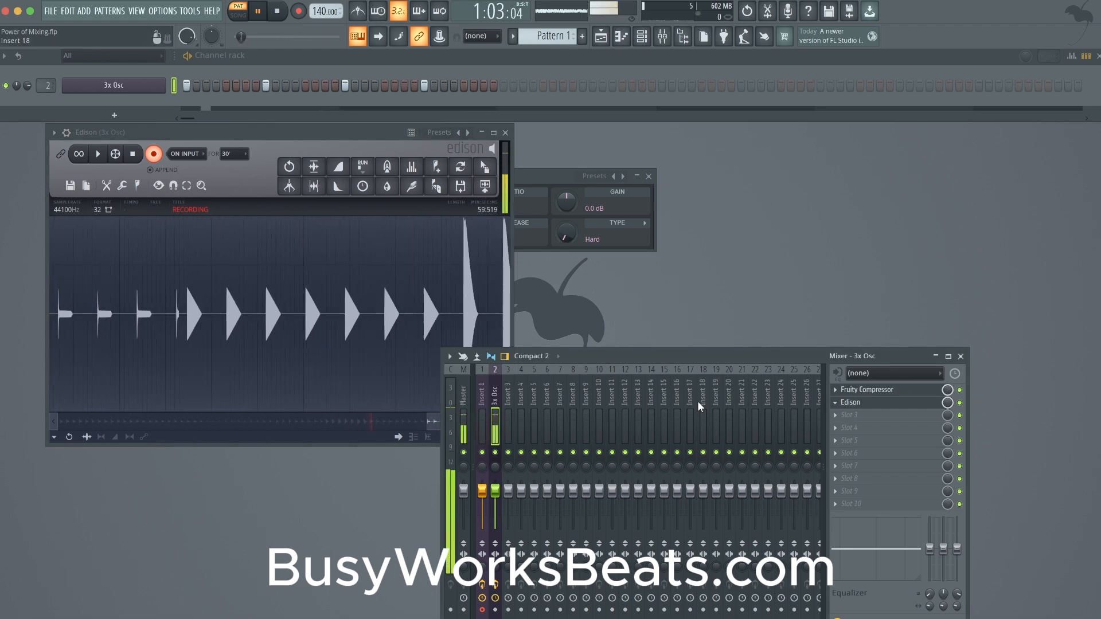
left_click(959, 391)
key("space")
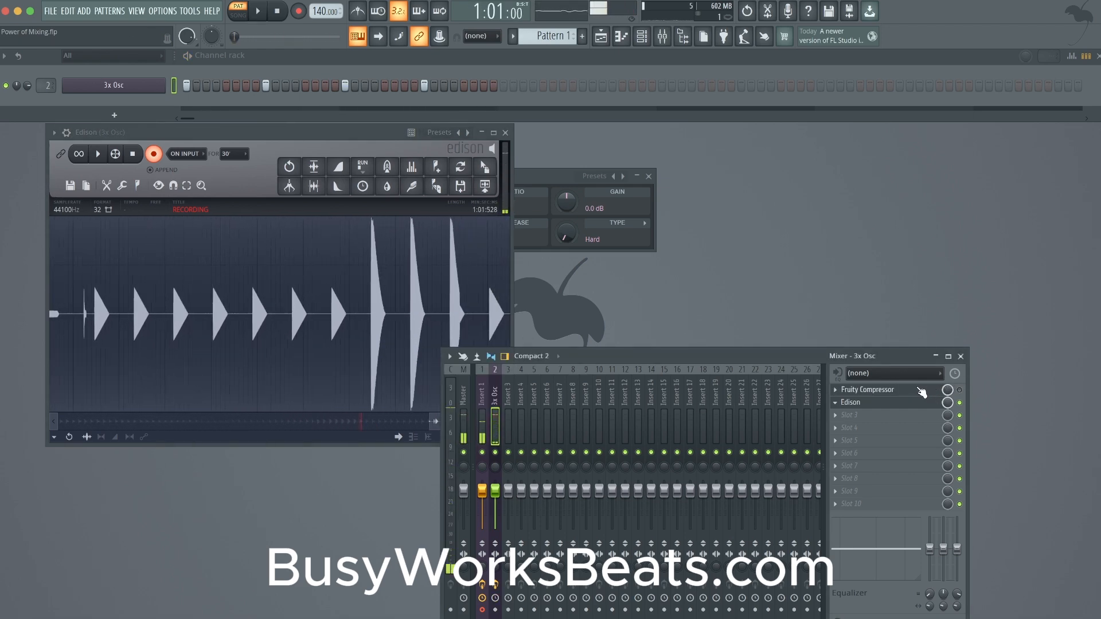
- Lower the Fruity Compressor gain to -13.6 dB, restart playback for the recording, and enable the compressor
left_click(874, 390)
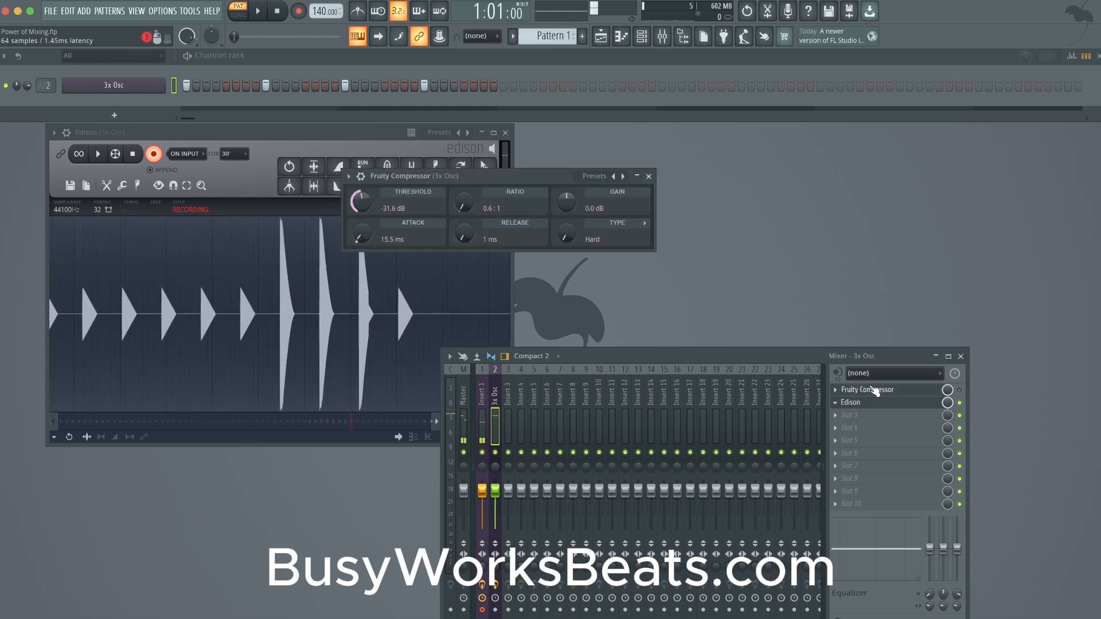
left_click_drag(565, 205, 565, 235)
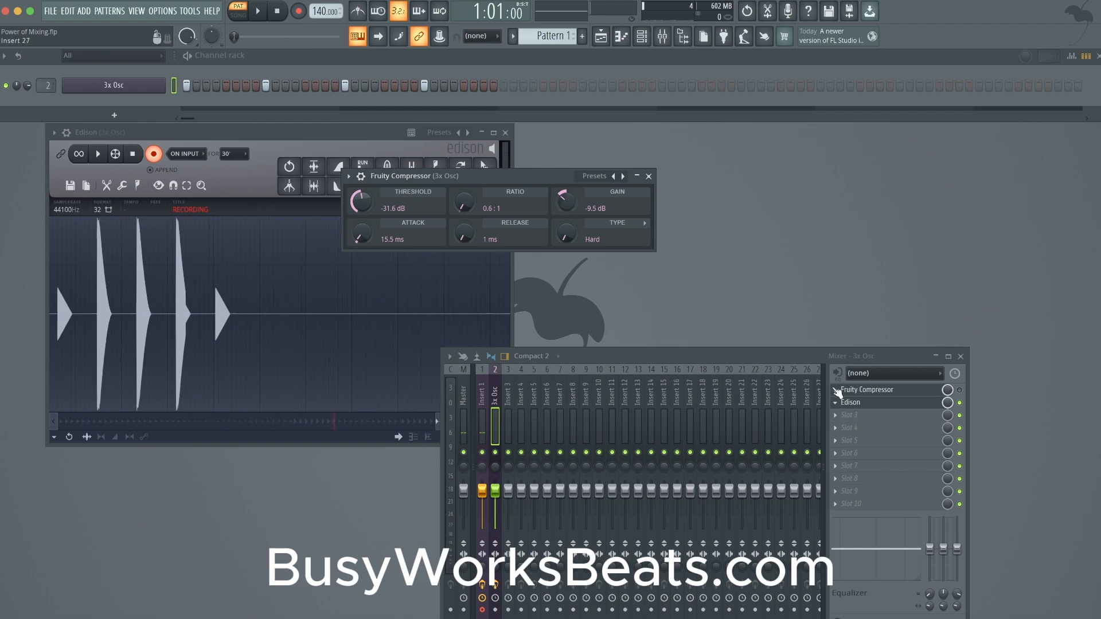
key("space")
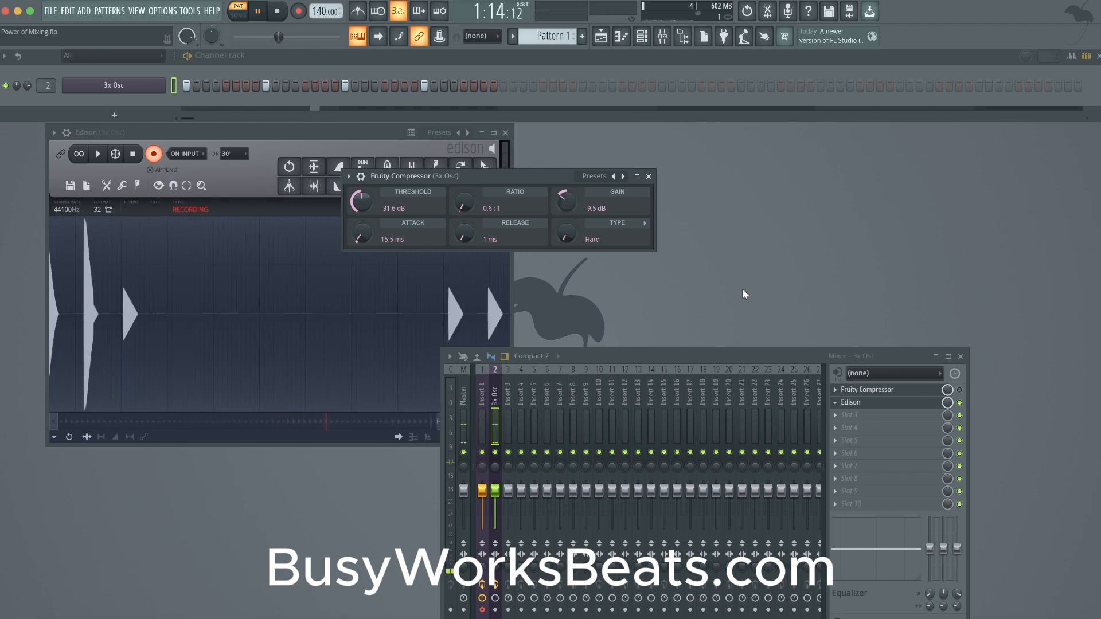
left_click_drag(588, 211, 588, 227)
left_click(959, 390)
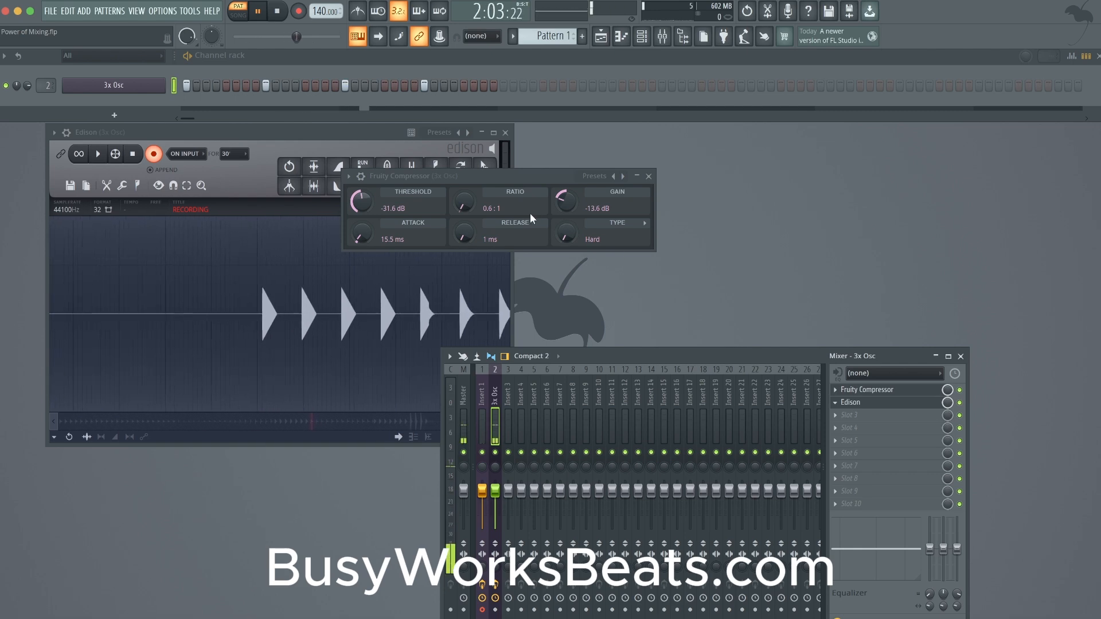
- Raise the compressor's release during playback, stop playback, and set the release to 1657 ms
mouse_move(464, 233)
left_mouse_down()
mouse_move(465, 205)
mouse_move(463, 239)
mouse_move(463, 229)
left_mouse_up()
key("space")
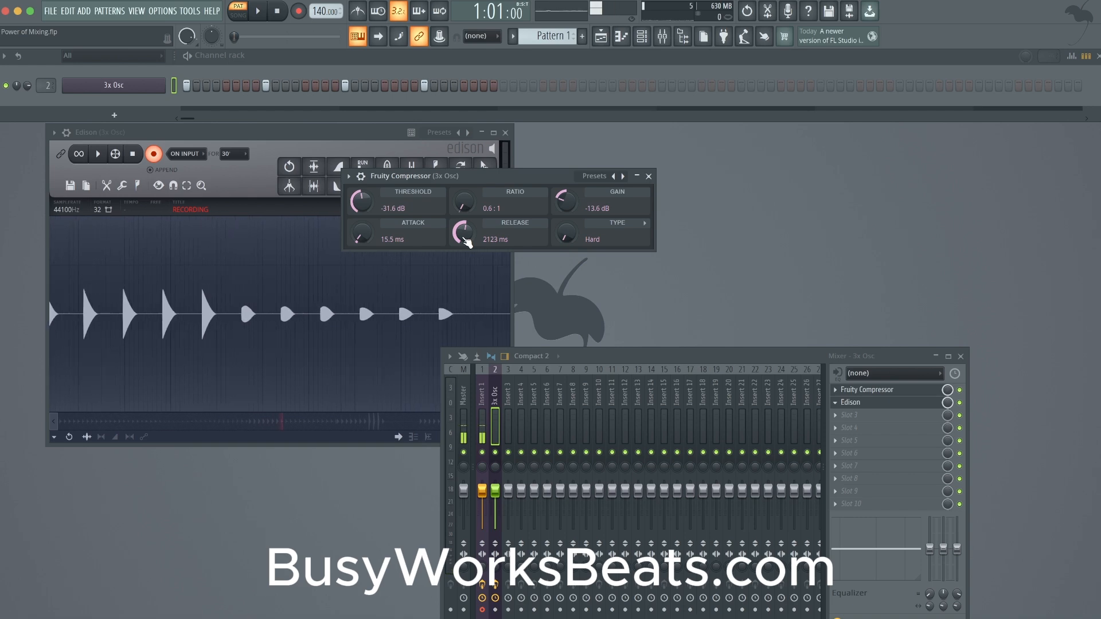
left_click_drag(464, 239, 462, 248)
- Set the compressor's ratio to 0.4:1 while recording playback, and stop both playback and the Edison recording
key("space")
left_click_drag(468, 203, 469, 207)
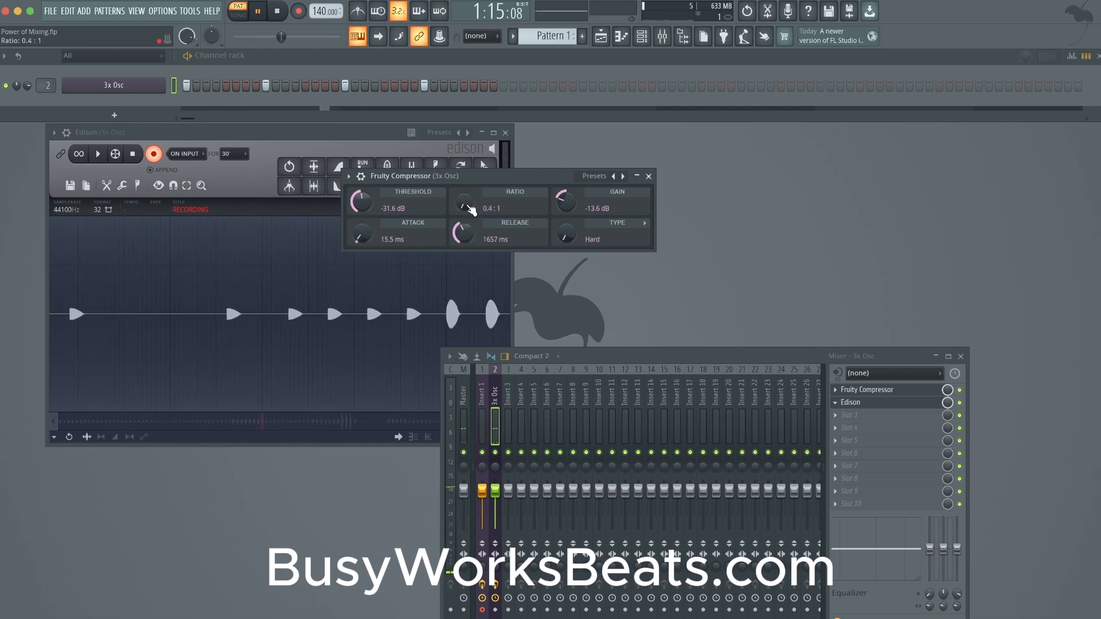
key("space")
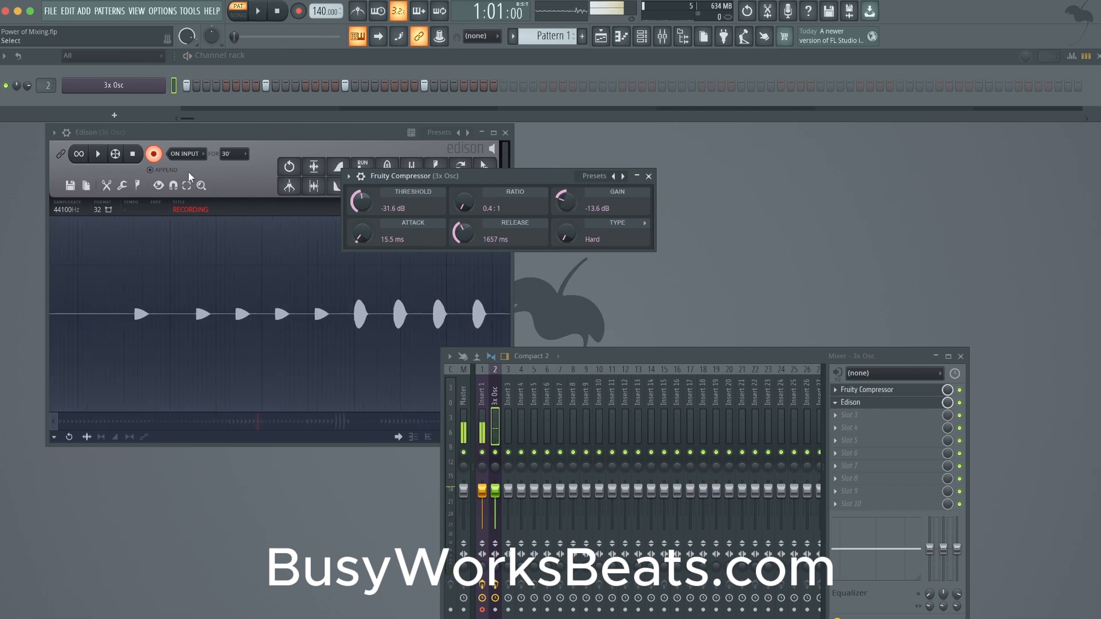
left_click(153, 153)
- Examine the loudest hits in the Edison recording, captured with the 0.6:1 ratio, beside their uncompressed neighbours
left_click(319, 332)
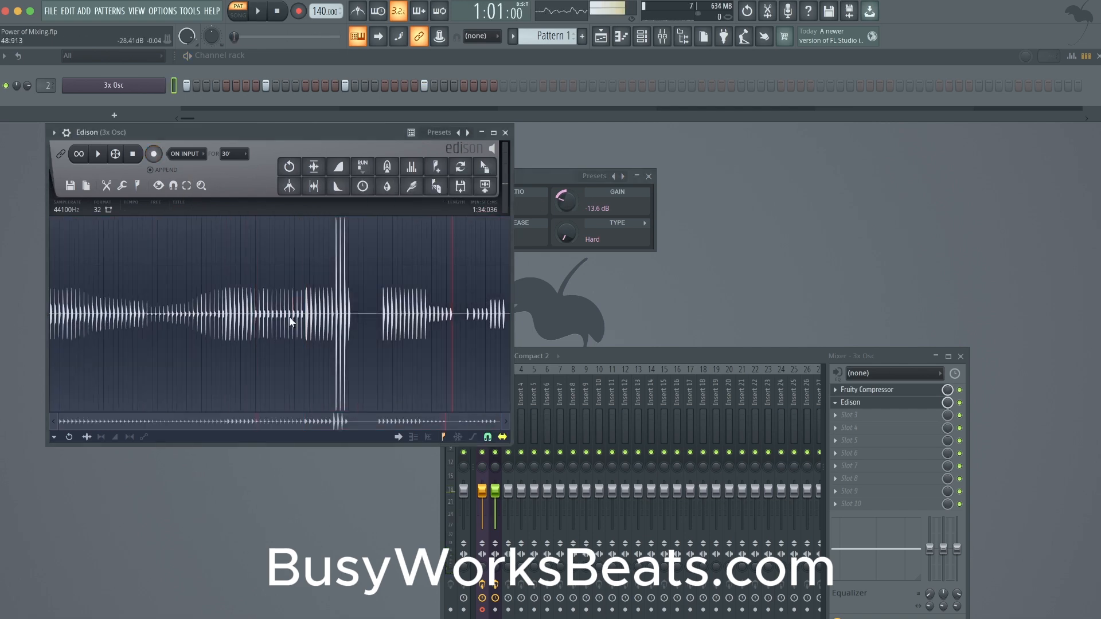
scroll(289, 317, "up", 8)
left_click_drag(304, 422, 338, 425)
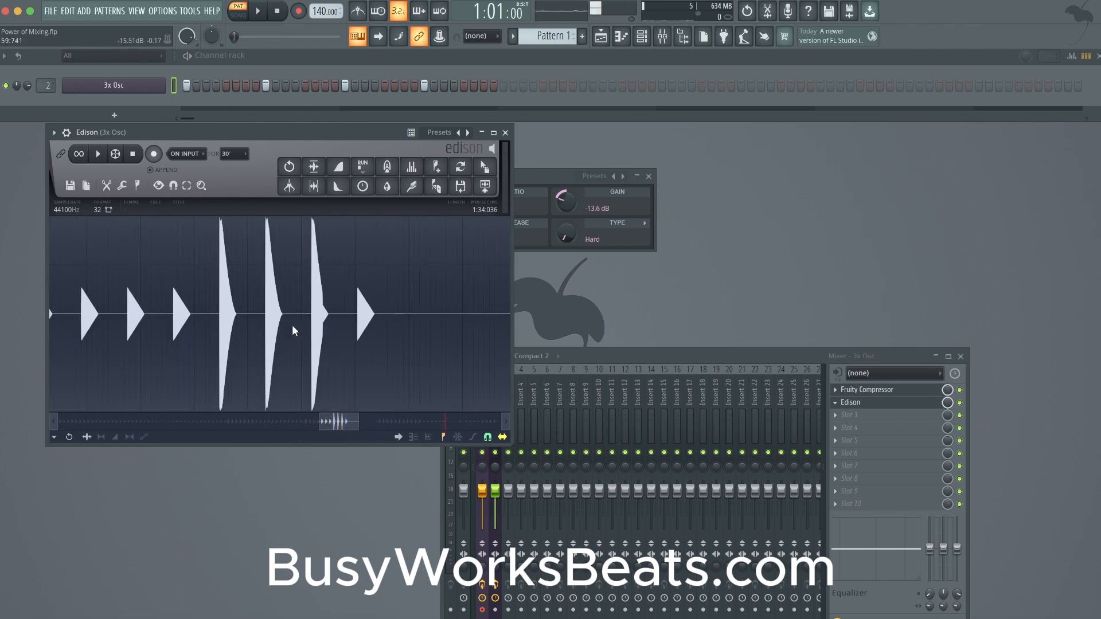
- Examine the attack and decay of the uncompressed hit that follows the three loudest hits in the Edison recording
scroll(301, 322, "up", 2)
scroll(301, 323, "down", 3)
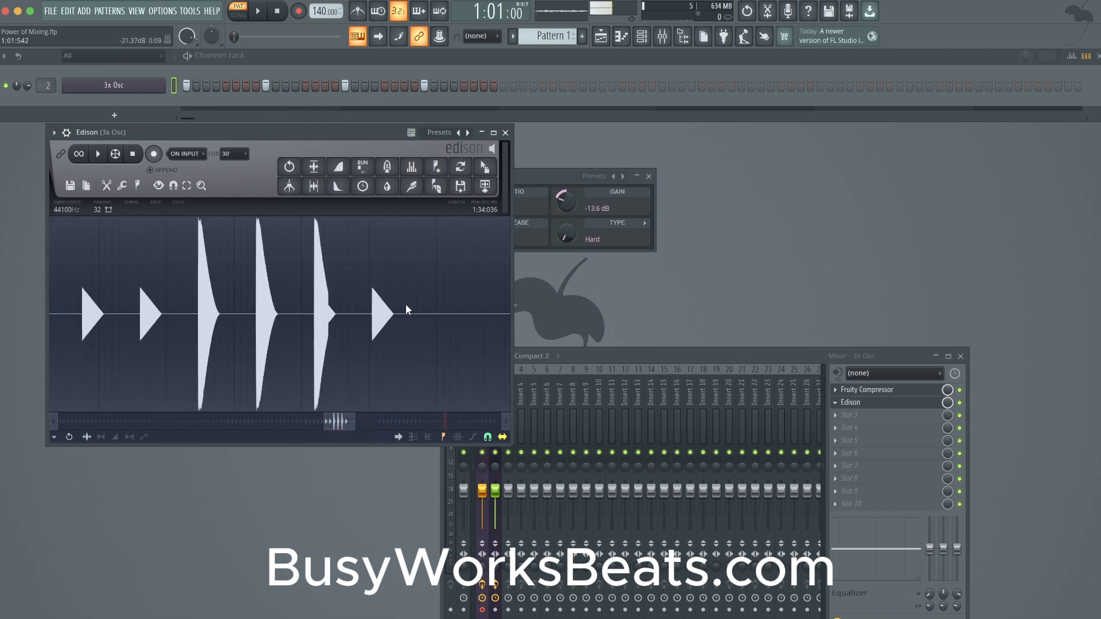
scroll(368, 317, "up", 3)
scroll(368, 317, "up", 2)
left_click_drag(330, 335, 437, 332)
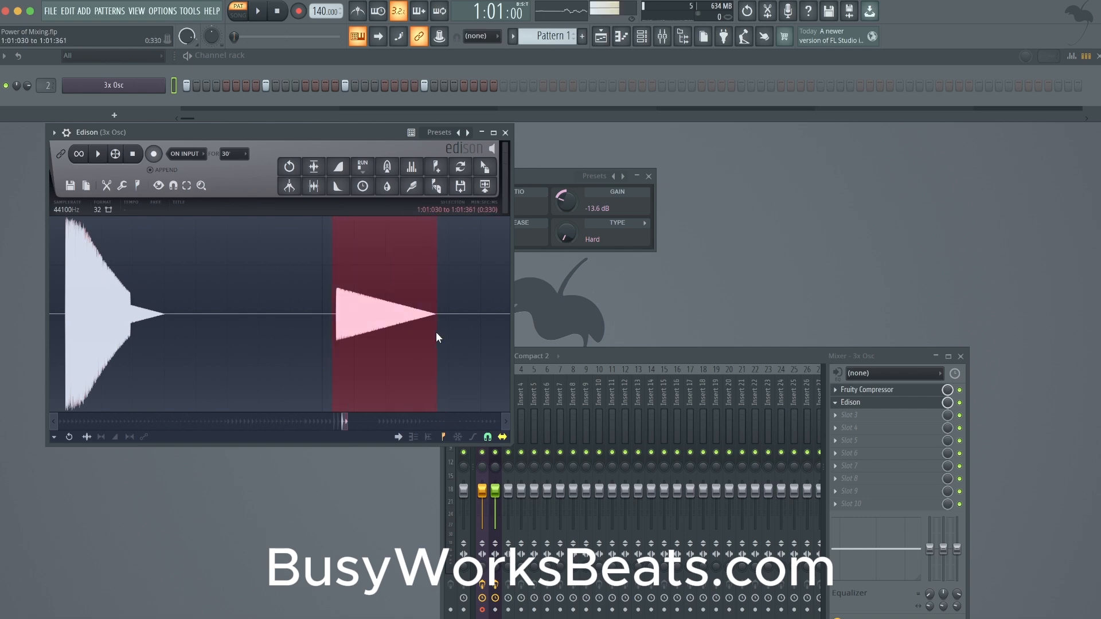
left_click(337, 292)
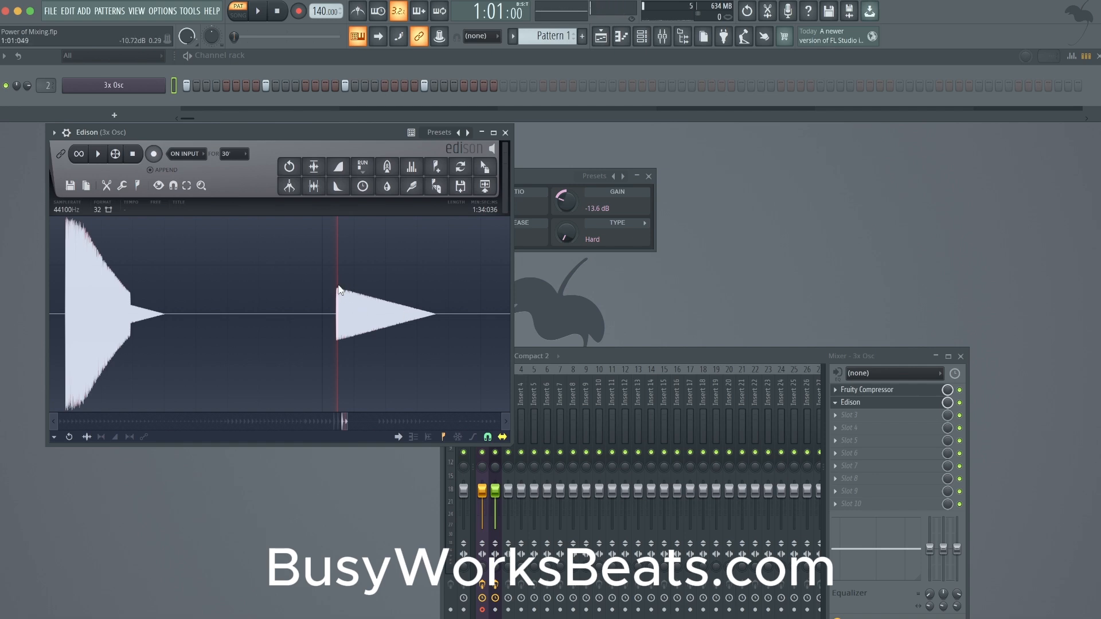
left_click_drag(436, 304, 405, 310)
left_click(353, 297)
- Examine the first small, soft-attack hit further along the Edison recording and compare it with the sharper hits before it
left_click_drag(347, 418, 450, 422)
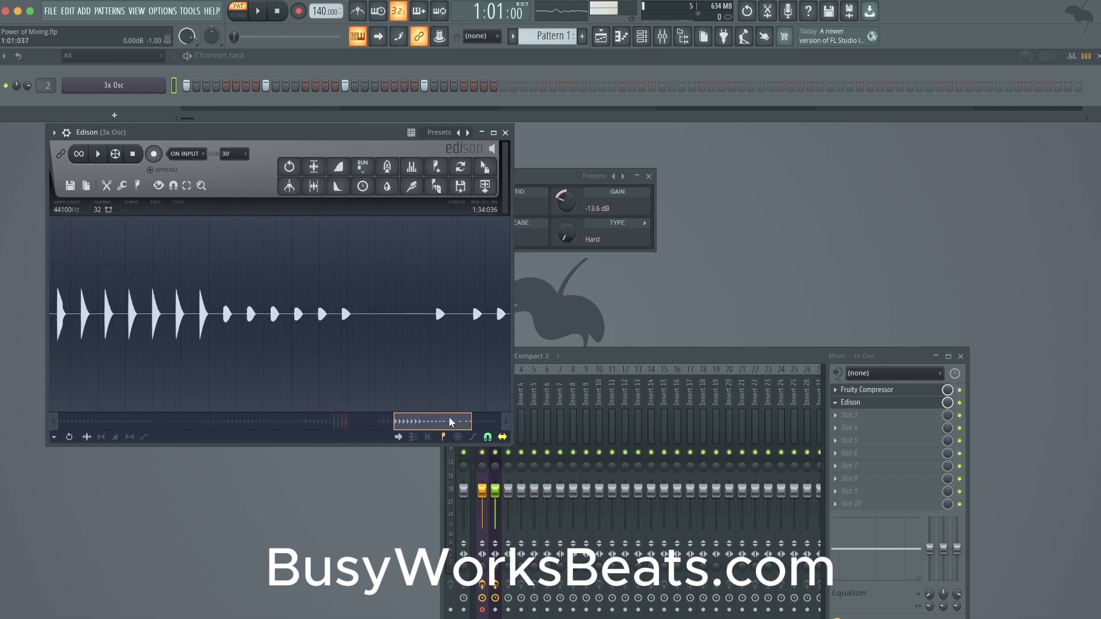
scroll(346, 318, "up", 6)
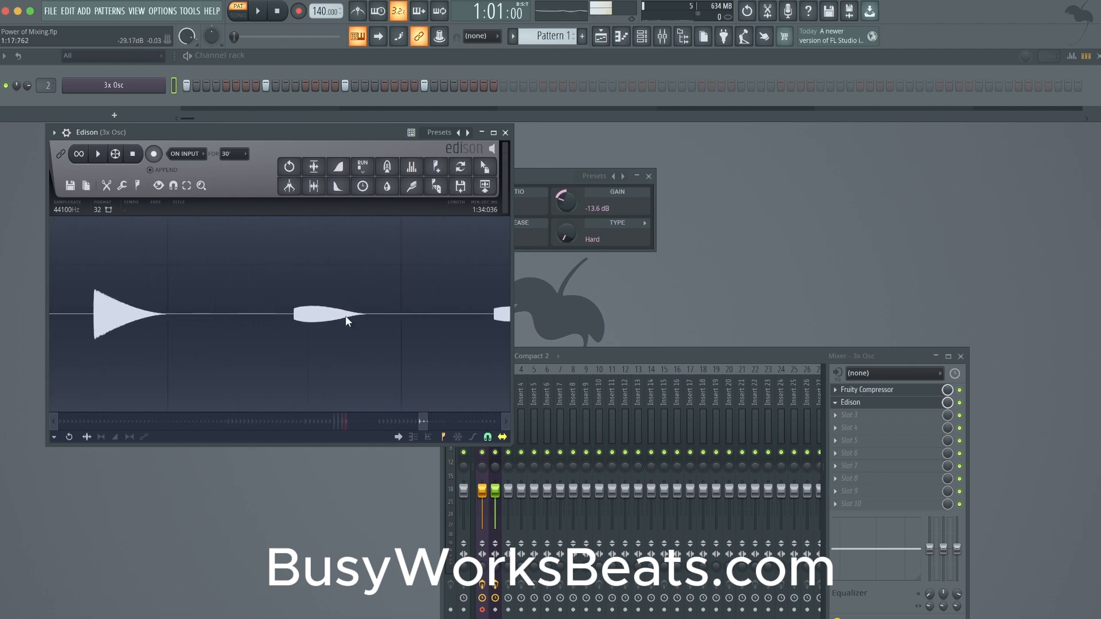
scroll(347, 319, "up", 2)
left_click(225, 318)
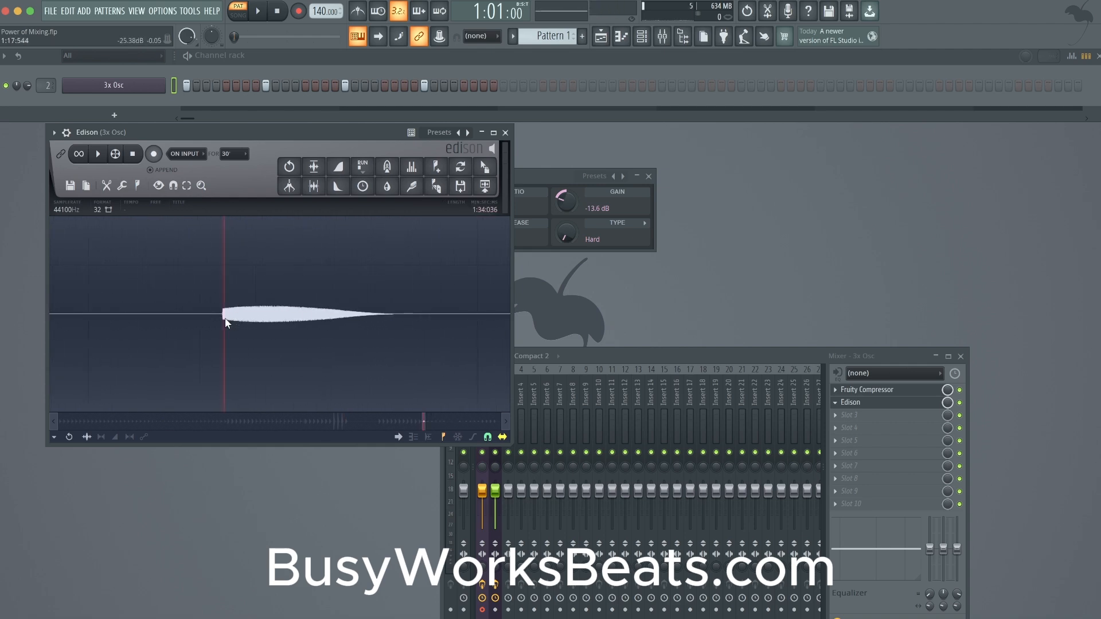
scroll(225, 318, "down", 2)
scroll(235, 308, "up", 1)
scroll(235, 308, "up", 2)
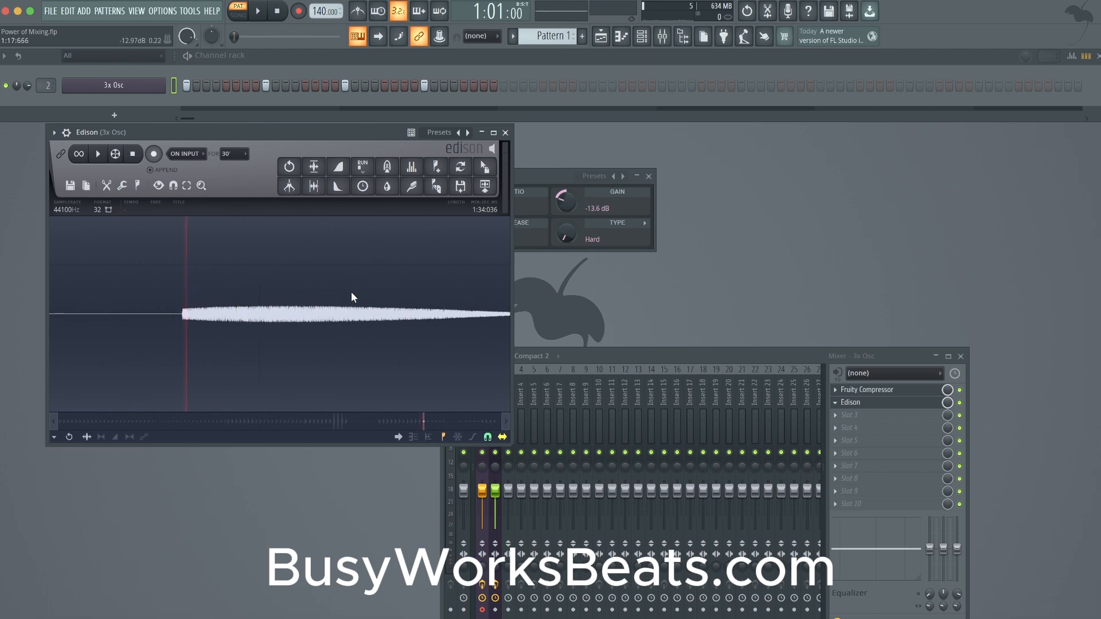
scroll(450, 339, "down", 5)
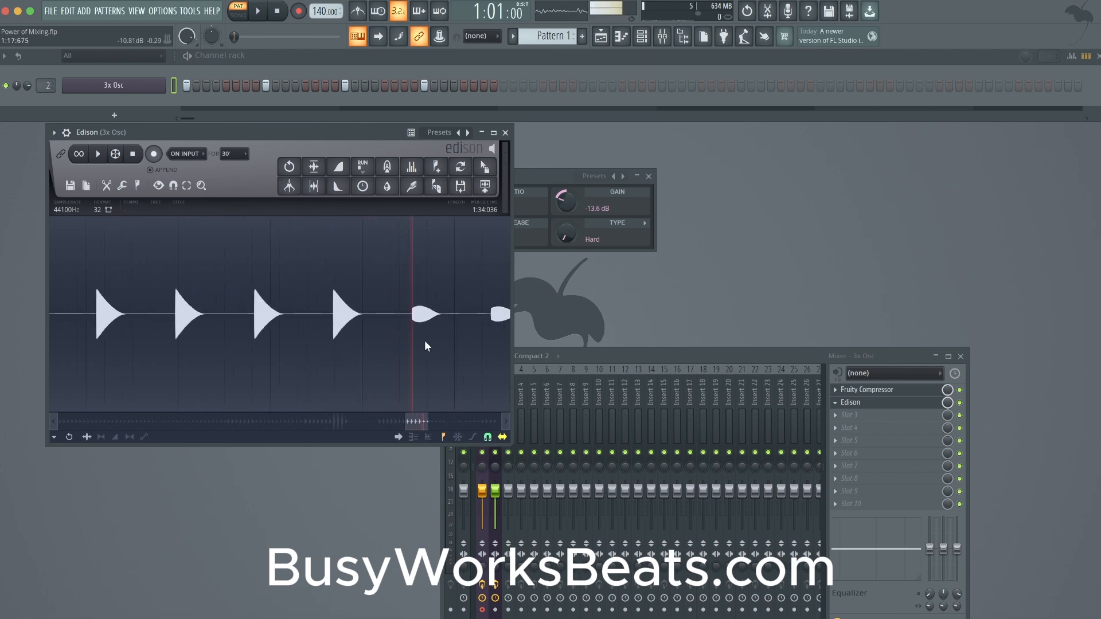
- Inspect the fuller rounded hits near the end of the recording, compare them with the whole waveform, and close Edison
left_click_drag(421, 415, 468, 413)
scroll(461, 402, "down", 4)
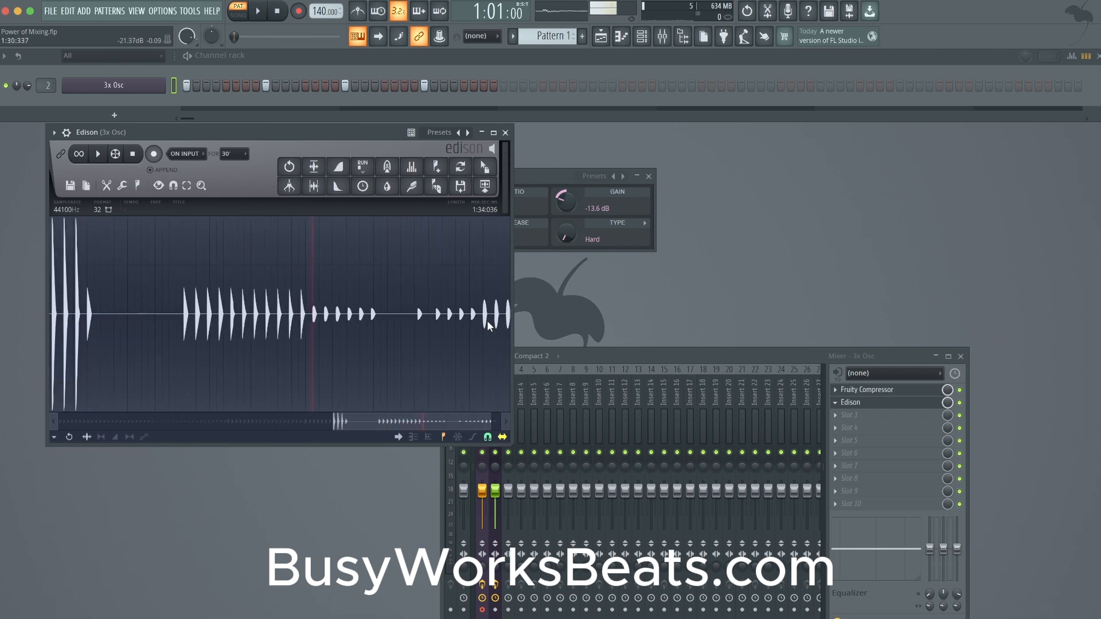
scroll(486, 321, "up", 6)
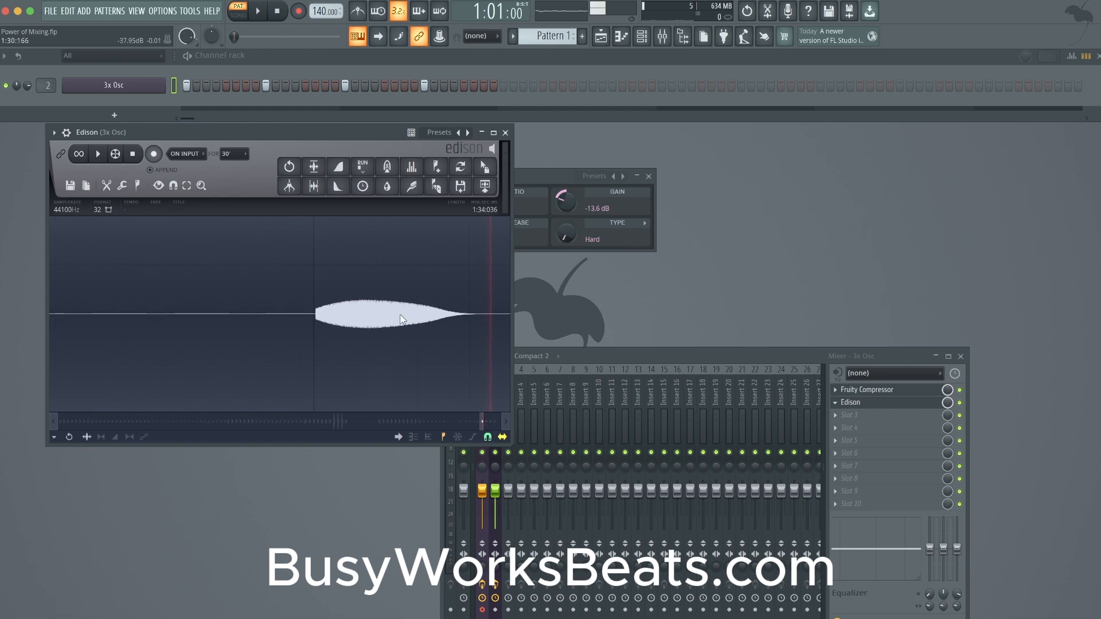
scroll(406, 268, "down", 5)
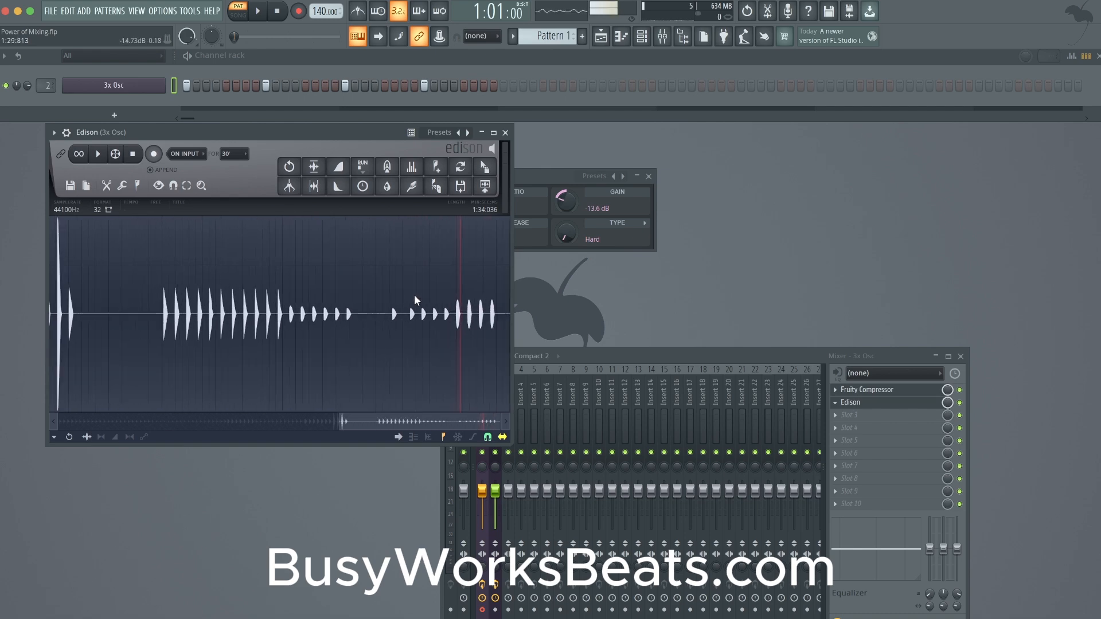
scroll(414, 295, "down", 4)
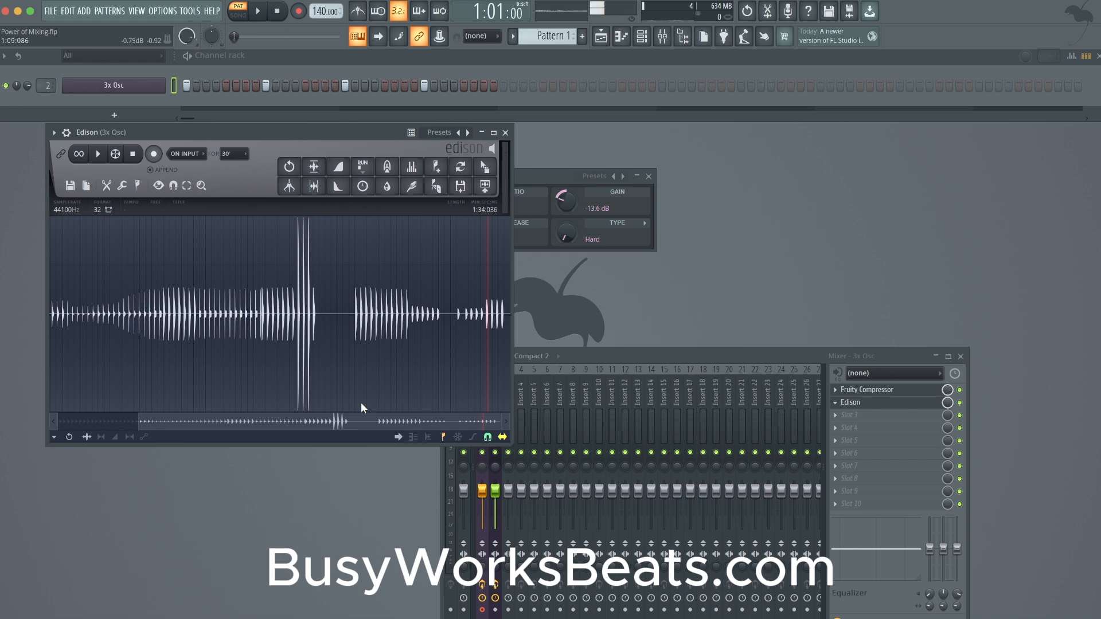
left_click(505, 133)
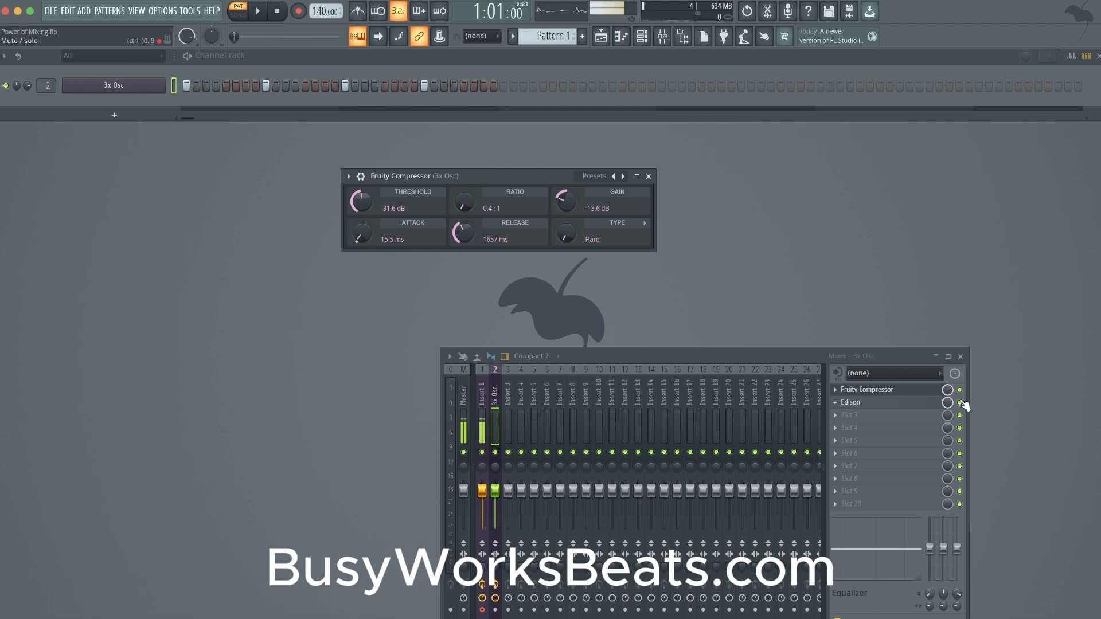
- Move Edison to the third effect slot of the 3x Osc track and load FabFilter Pro-Q 3 into the second slot
left_click_drag(943, 402, 927, 420)
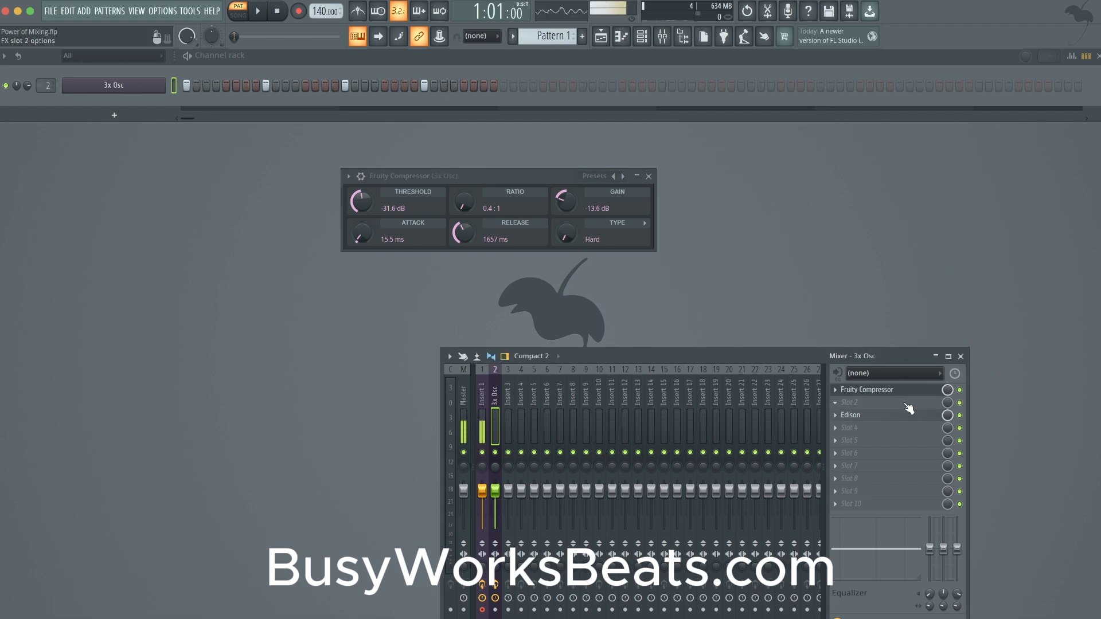
left_click(909, 408)
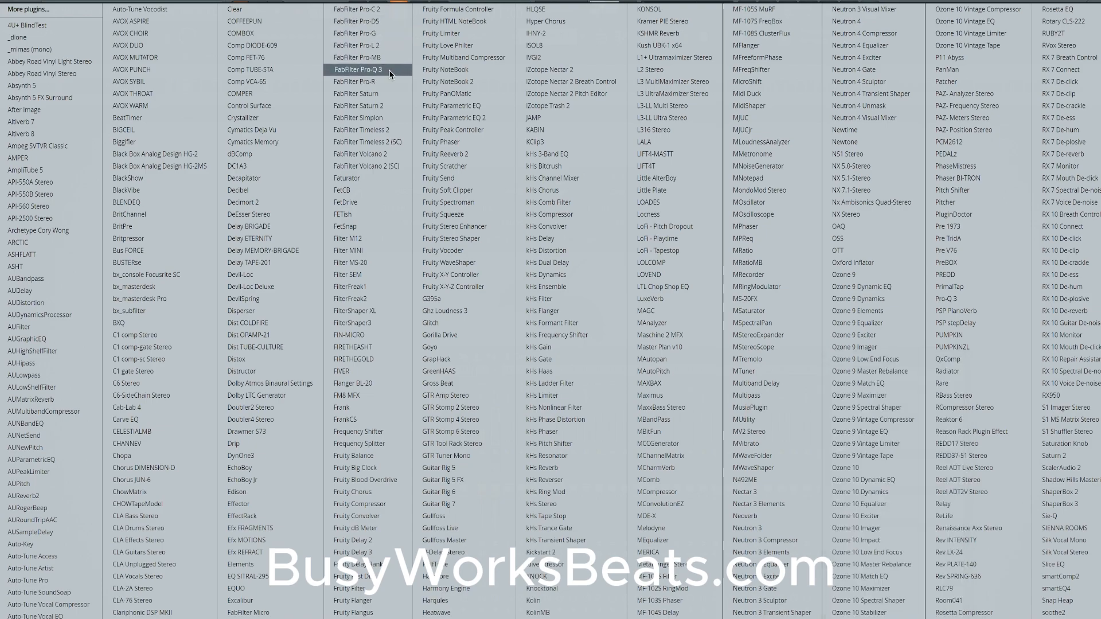
left_click(361, 69)
key("space")
key("space")
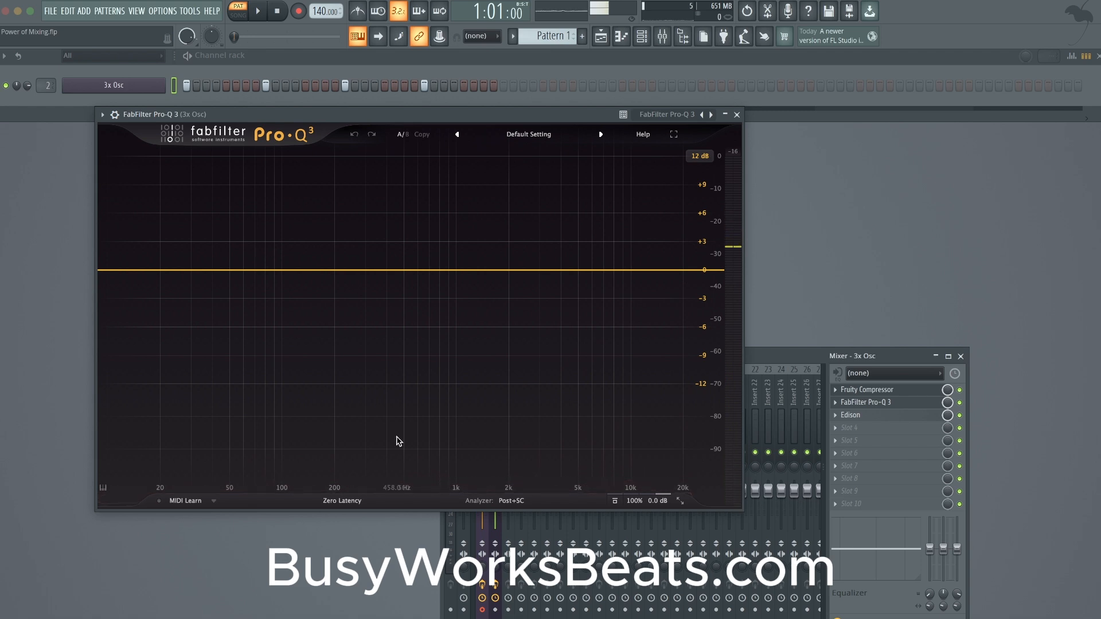
- Switch Pro-Q 3 to Natural Phase and add a bell band near 88 Hz with +5.01 dB gain and a Q of 6.499
left_click(343, 501)
key("space")
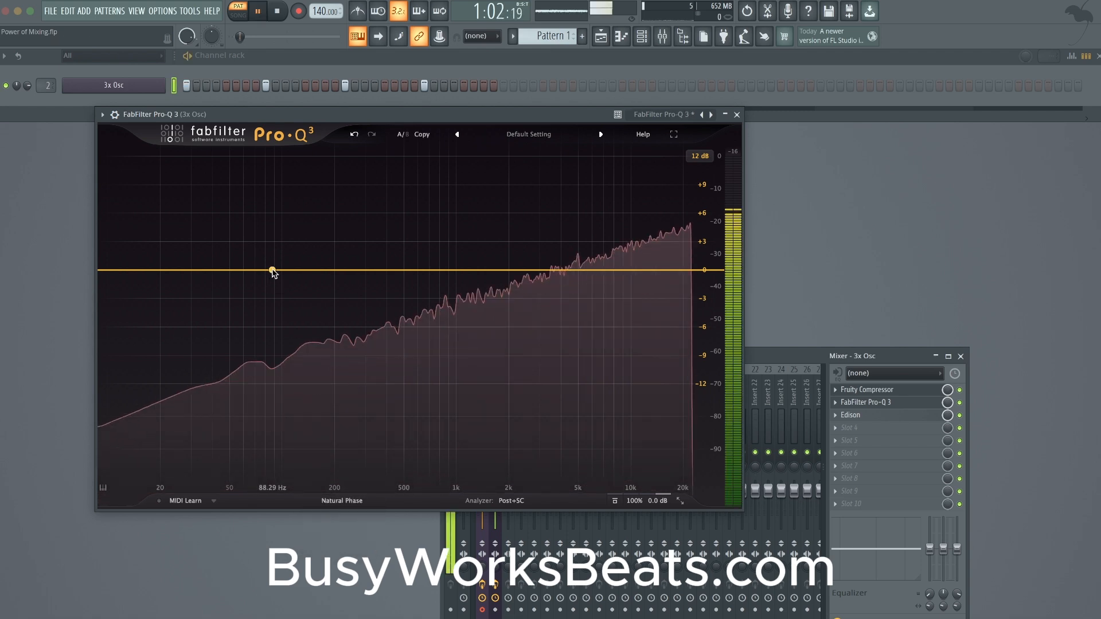
left_click(272, 269)
left_click_drag(265, 442, 324, 454)
key("space")
key("space")
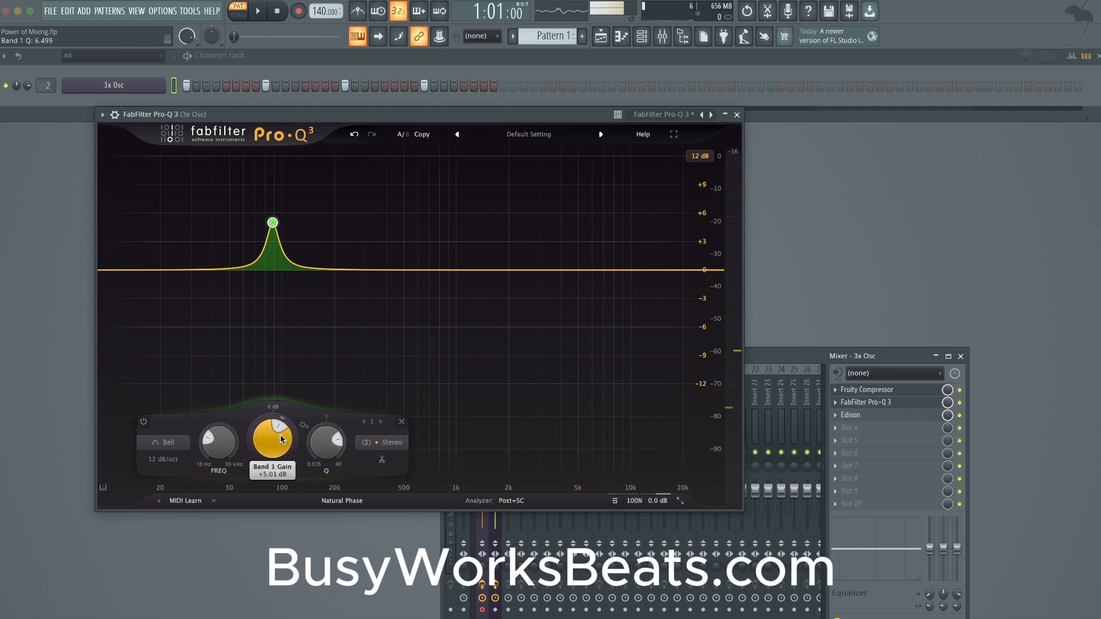
- Raise the gain of the Pro-Q 3 bell band to +20.68 dB, auditioning it at +8.91 dB on the way
mouse_move(282, 439)
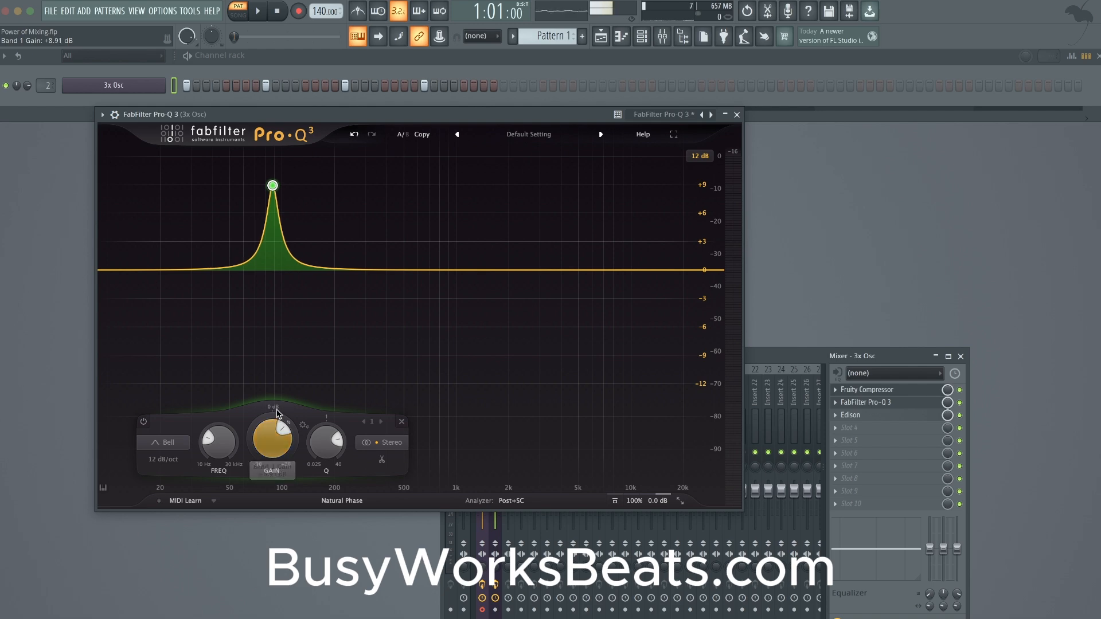
key("space")
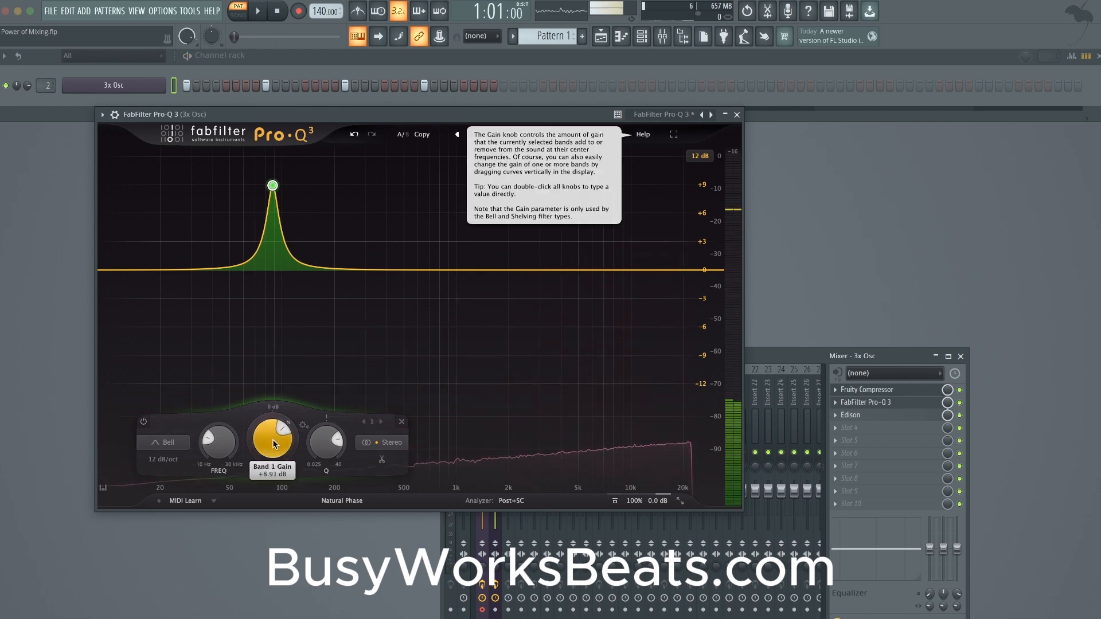
left_click_drag(273, 442, 275, 424)
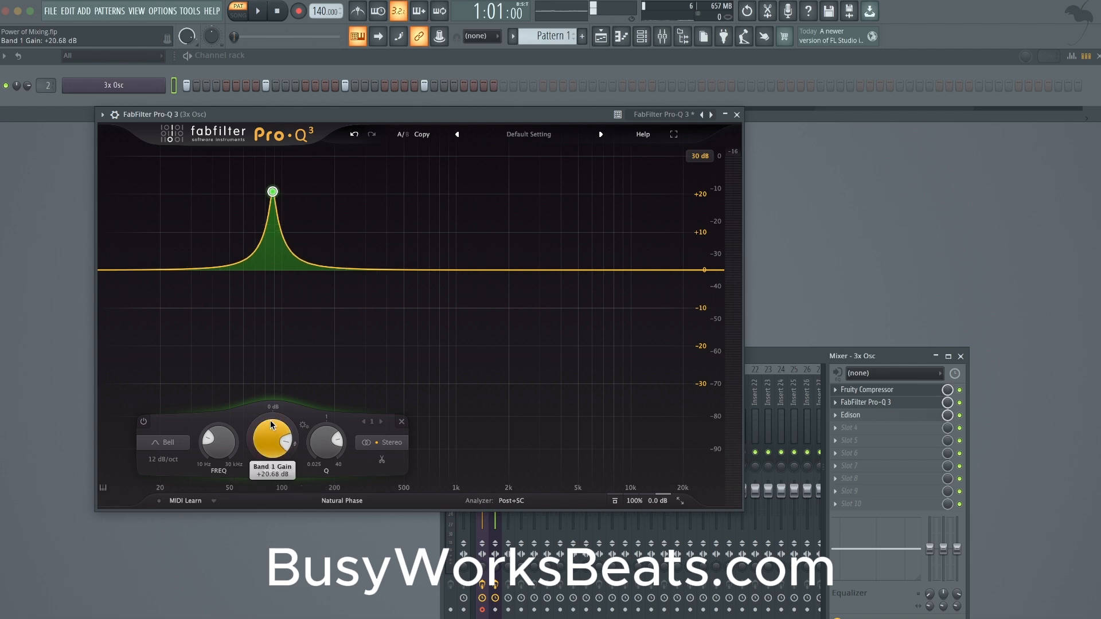
- Sweep the boosted bell band up to 604.03 Hz during playback and listen to the effect
key("space")
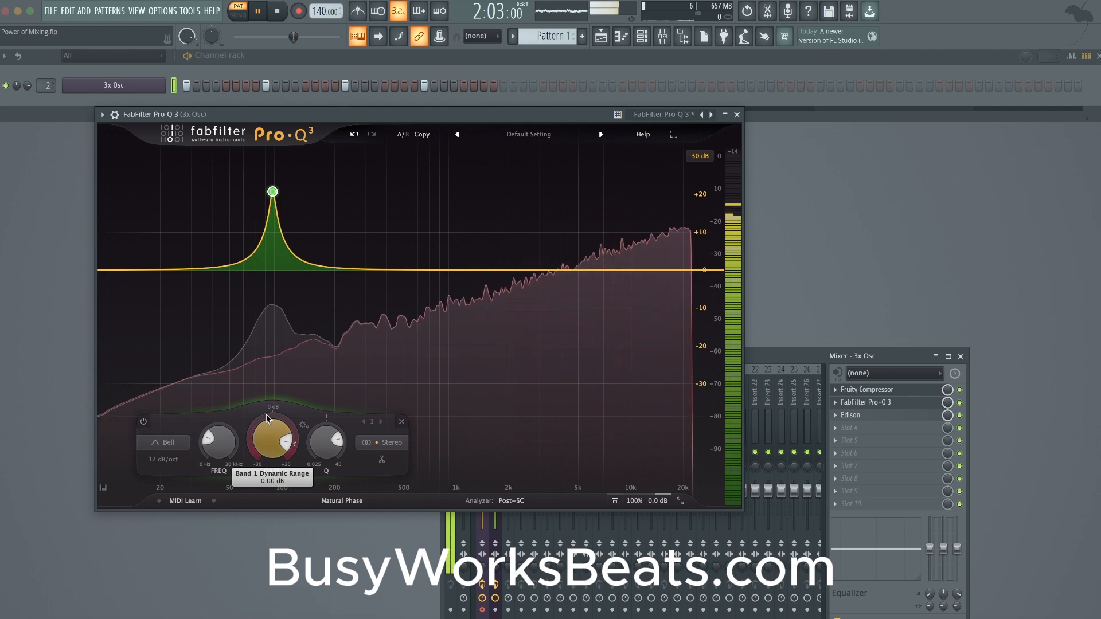
left_click_drag(228, 436, 237, 404)
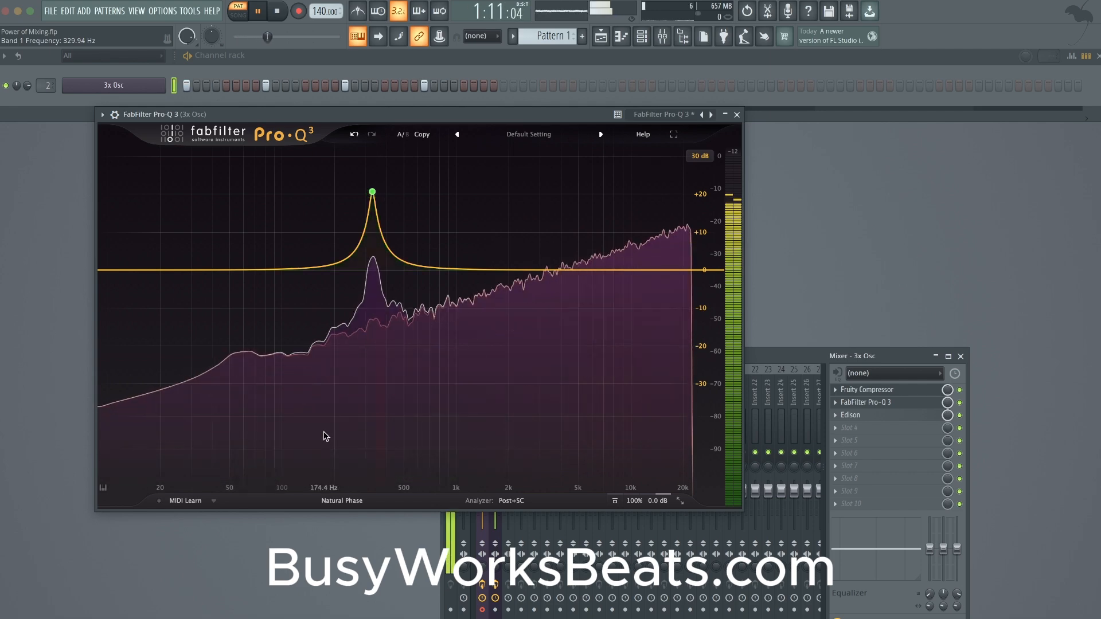
left_click(373, 194)
left_click_drag(329, 443, 331, 422)
key("space")
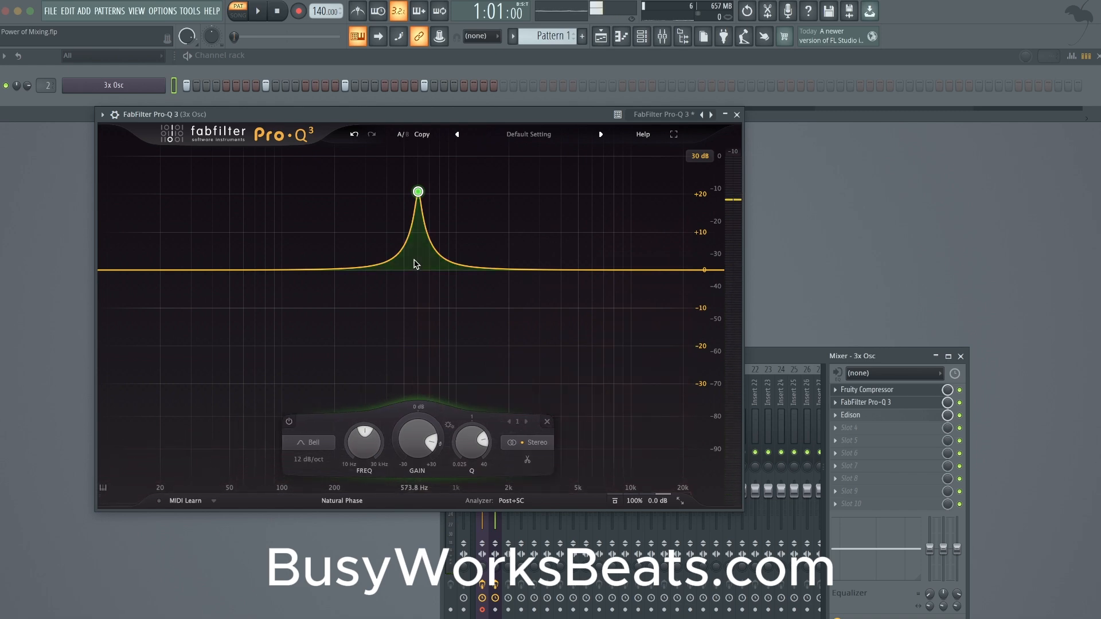
key("space")
mouse_move(418, 194)
key("space")
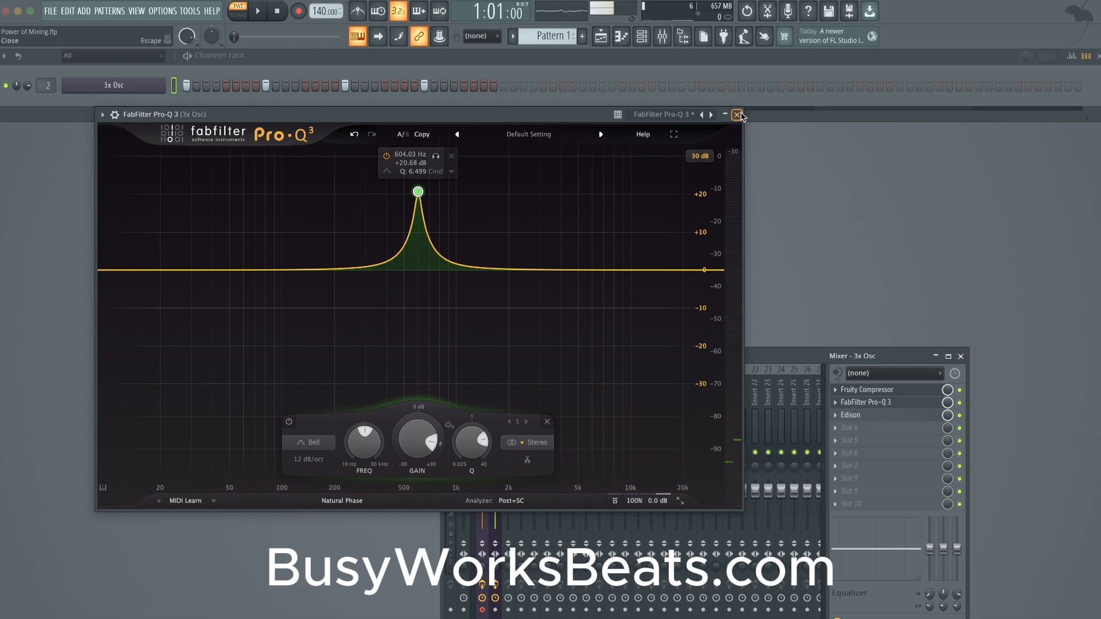
- Close Pro-Q 3 and open the oscillator settings of the 3x Osc channel
left_click(738, 114)
left_click(136, 84)
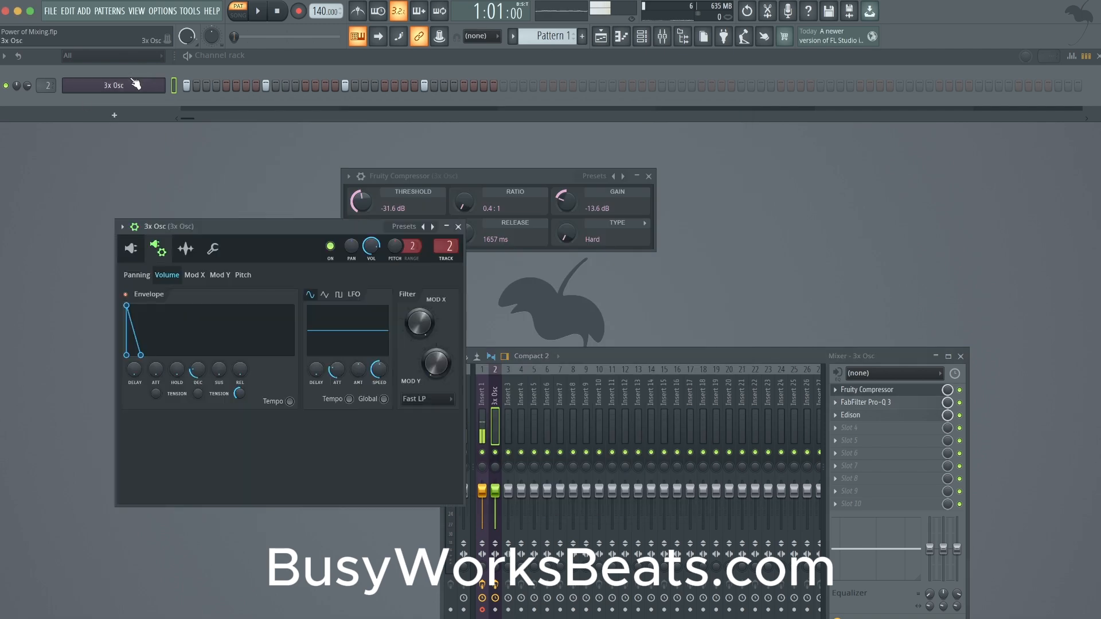
left_click(131, 248)
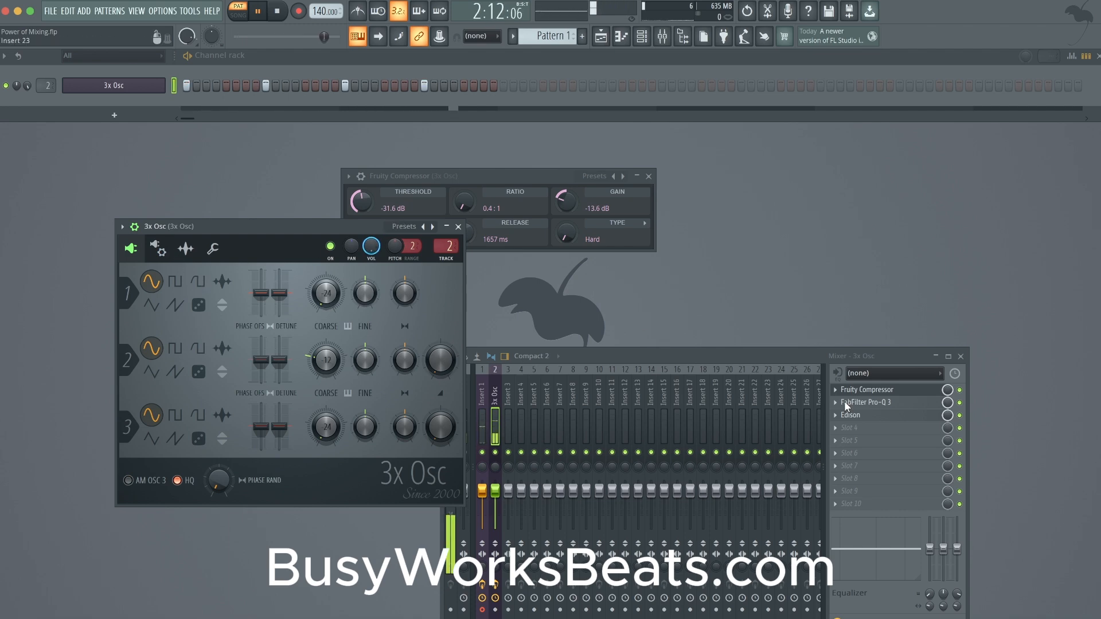
- Transpose the 3x Osc notes down an octave to C4 in the piano roll and play the pattern
right_click(163, 85)
left_click(178, 85)
key("ctrl+Down")
key("space")
key("F6")
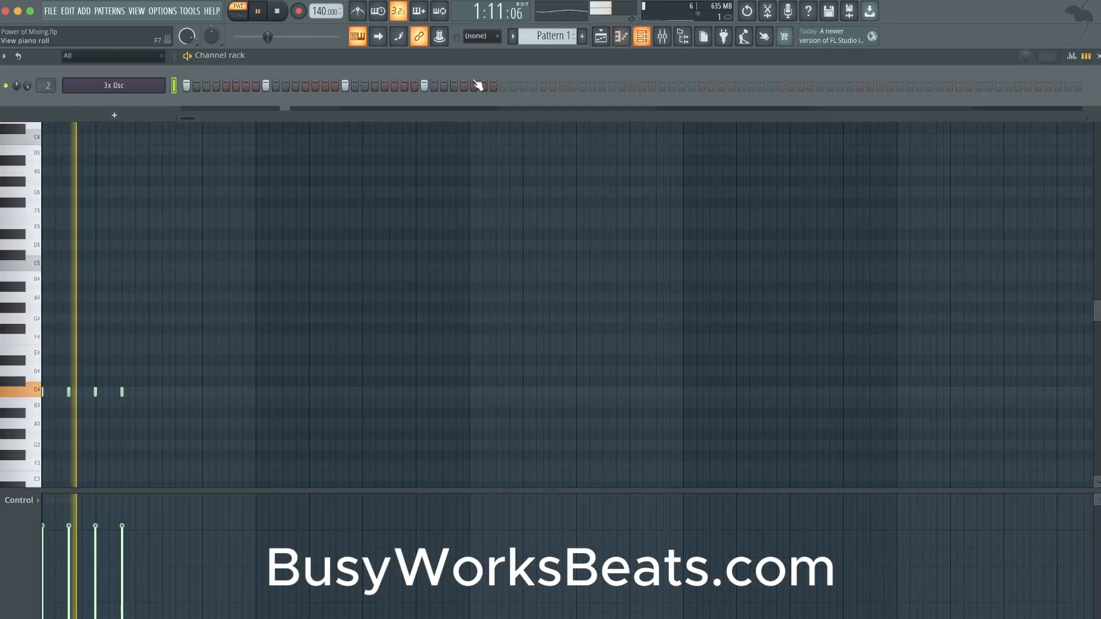
- Enable the 3x Osc pitch envelope and set its decay time to 10% while auditioning the pattern
left_click(158, 91)
key("space")
left_click(184, 249)
left_click(212, 250)
left_click(158, 249)
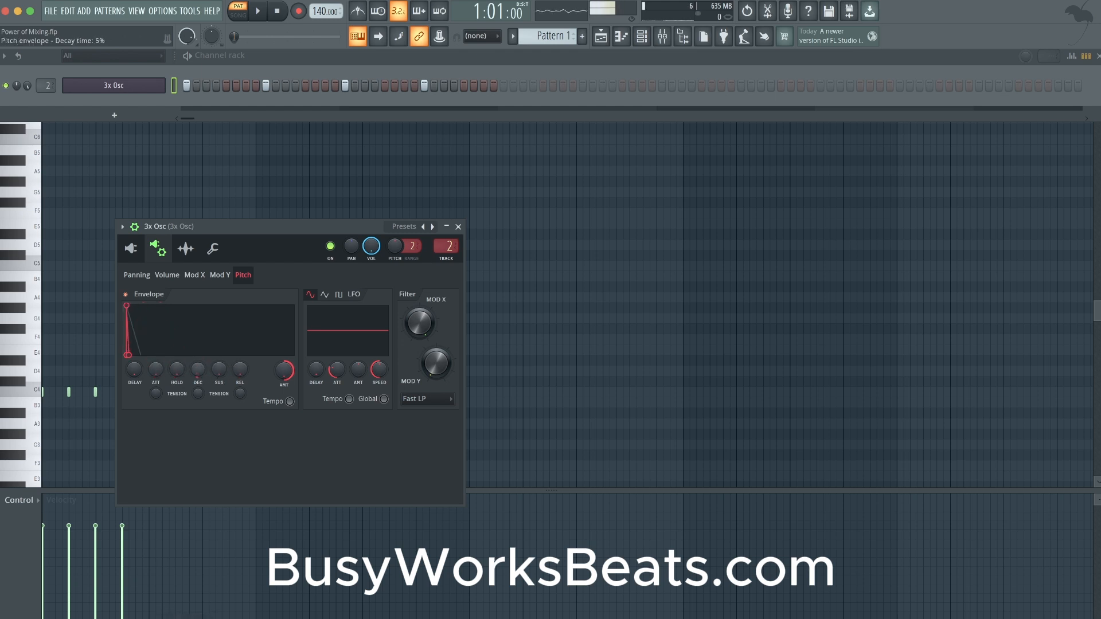
key("space")
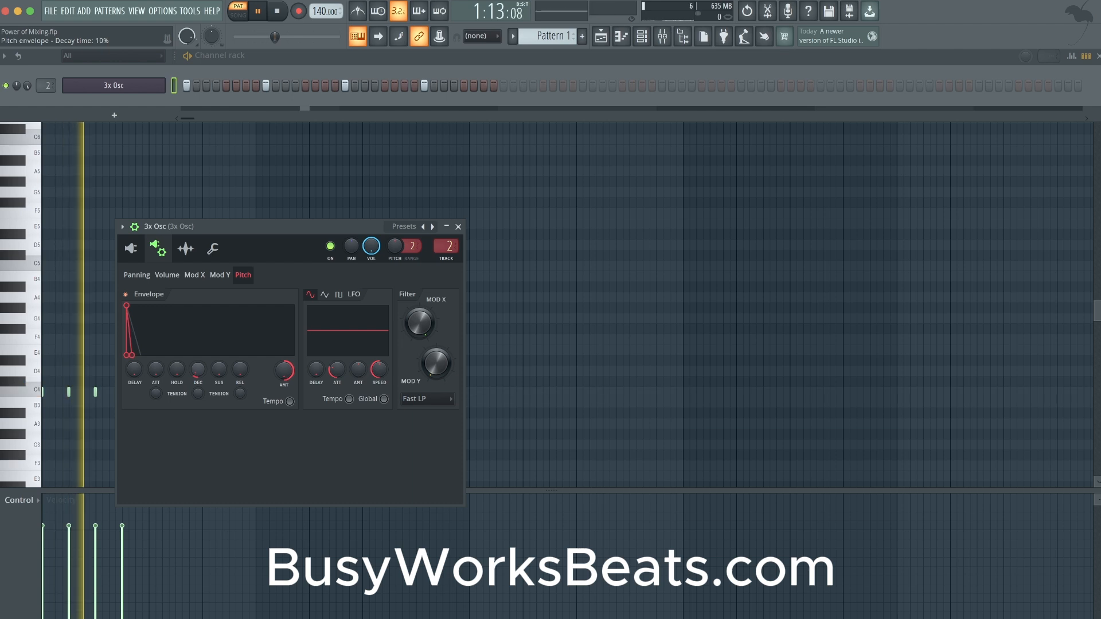
- Try a 112% volume multiplier on the 3x Osc during playback and bring up the mixer to check the level
left_click(213, 249)
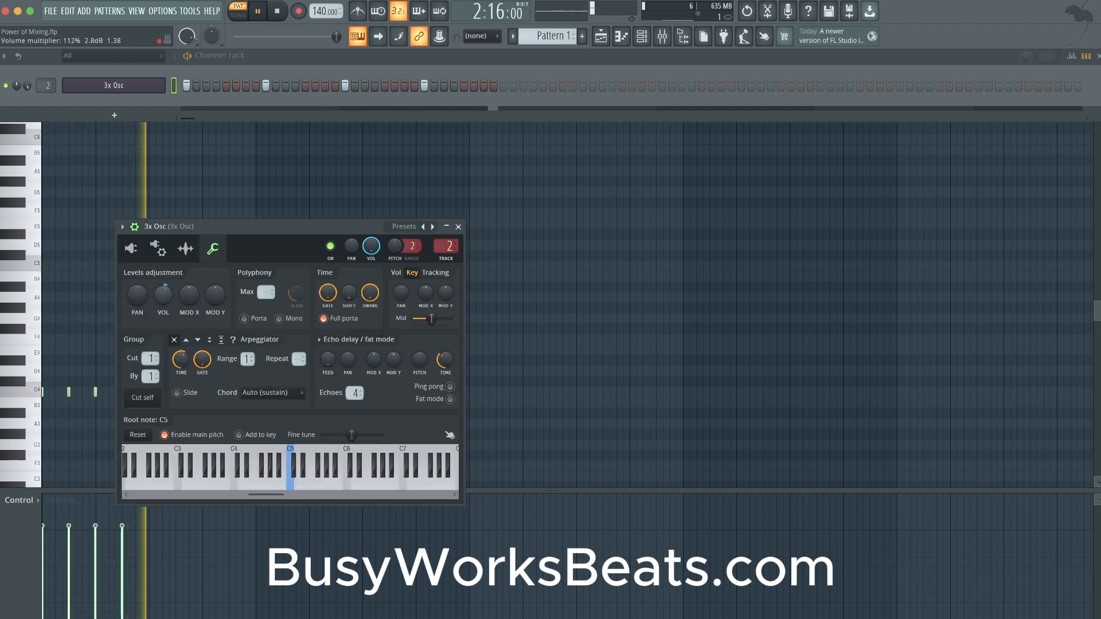
left_click(662, 36)
key("space")
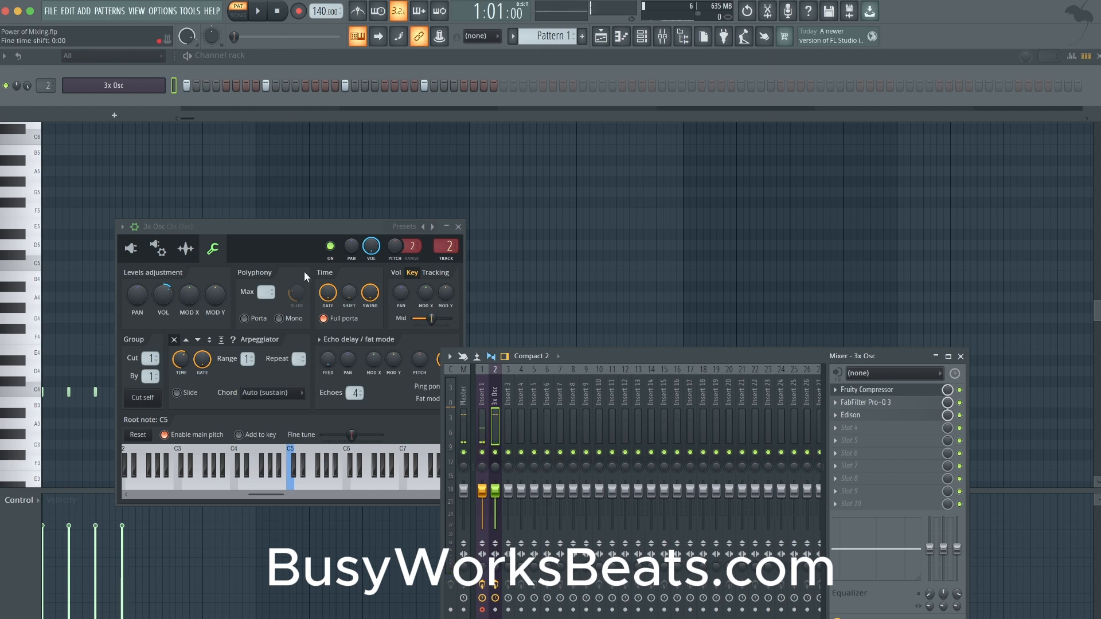
key("space")
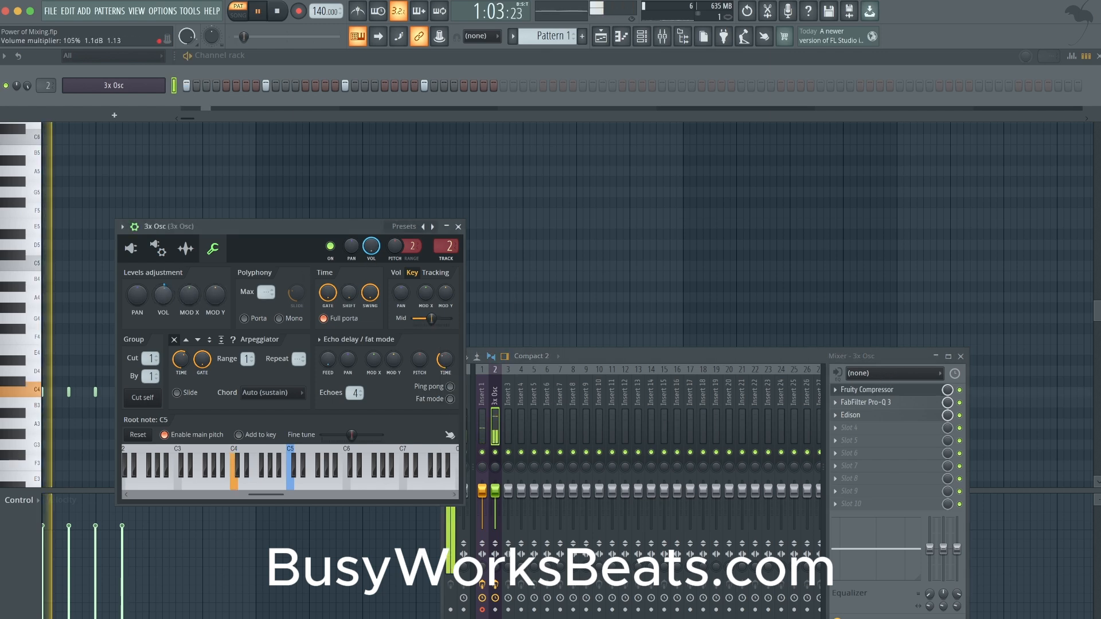
key("space")
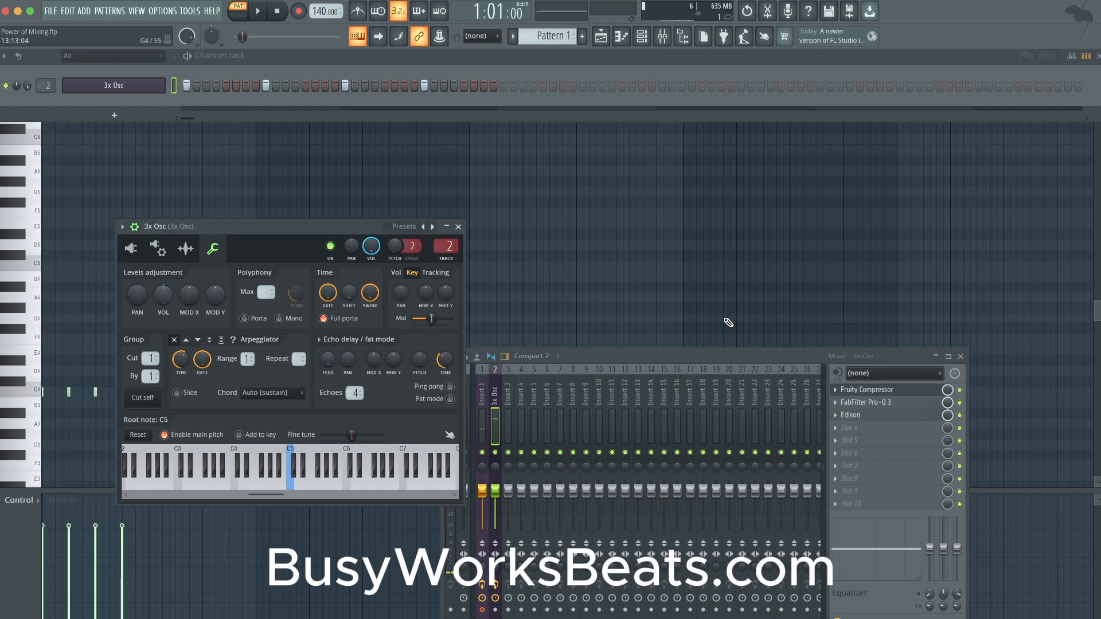
- Reset the Fruity Compressor's threshold to 0.0 dB, ratio to 1.0:1, attack to 15.0 ms, release to 200 ms and gain to 0.0 dB
left_click(866, 390)
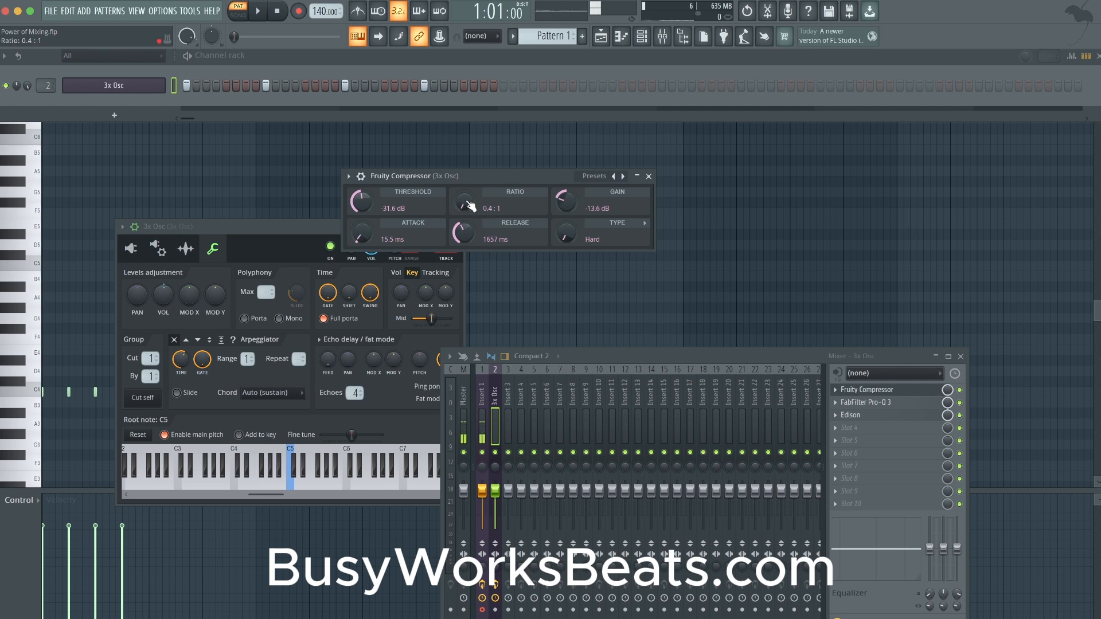
right_click(367, 235)
left_click(380, 245)
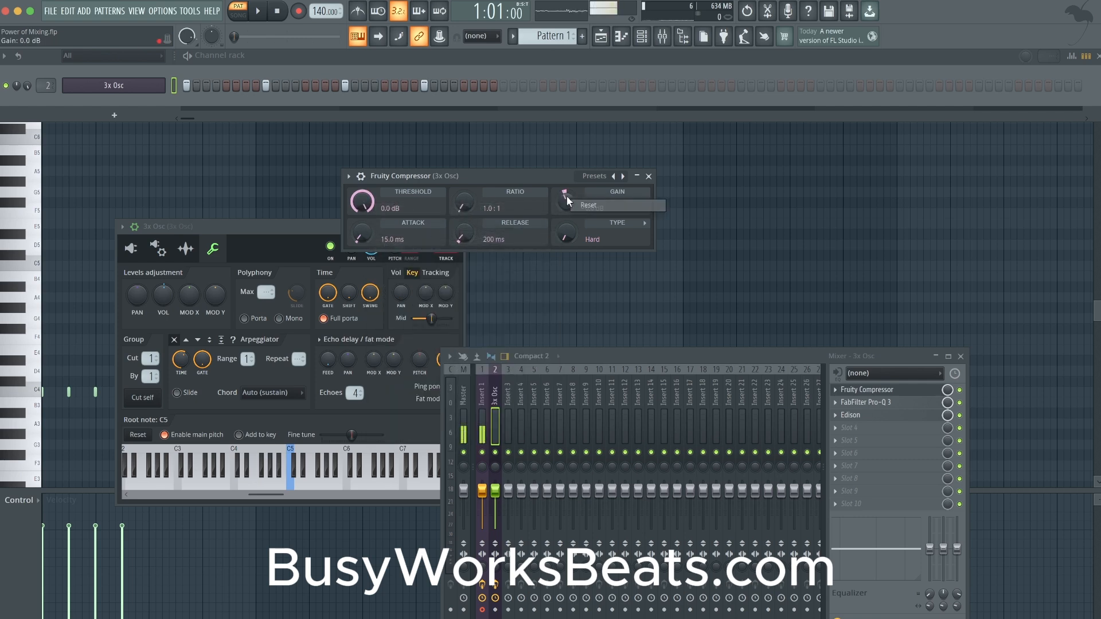
- Play the pattern with FabFilter Pro-Q 3 bypassed and start recording the 3x Osc signal in Edison
key("space")
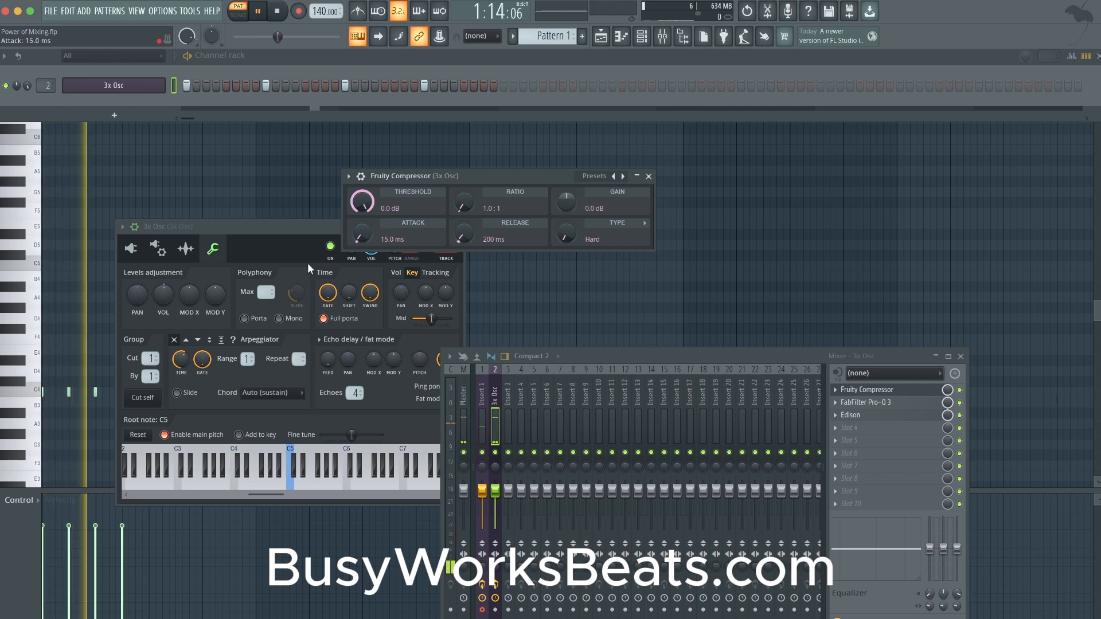
left_click(961, 403)
key("space")
left_click(887, 391)
left_click(887, 391)
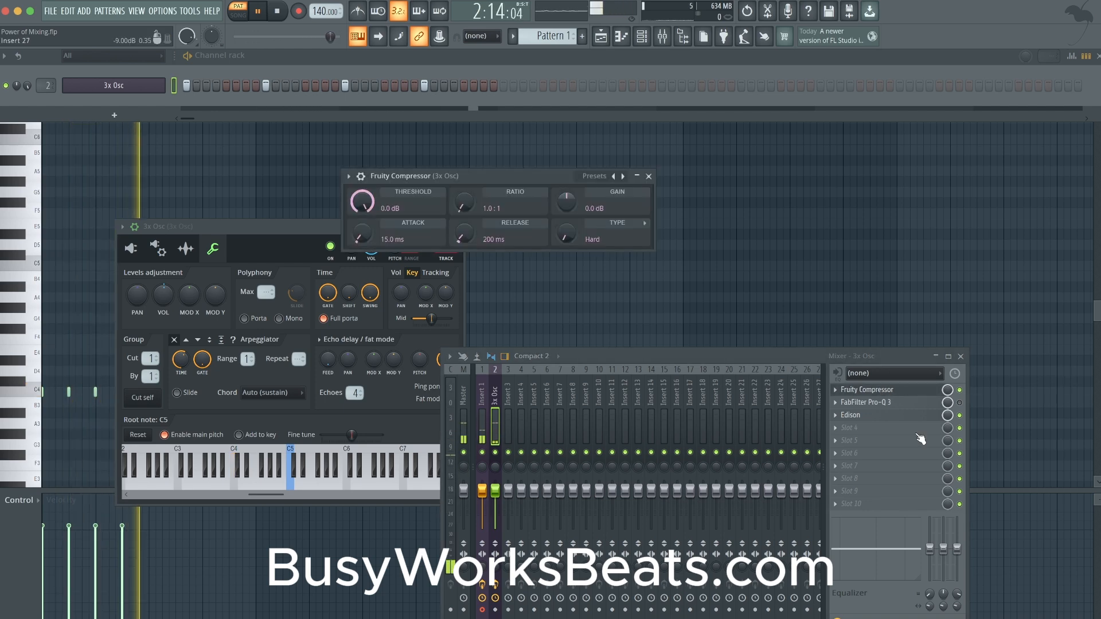
left_click(850, 414)
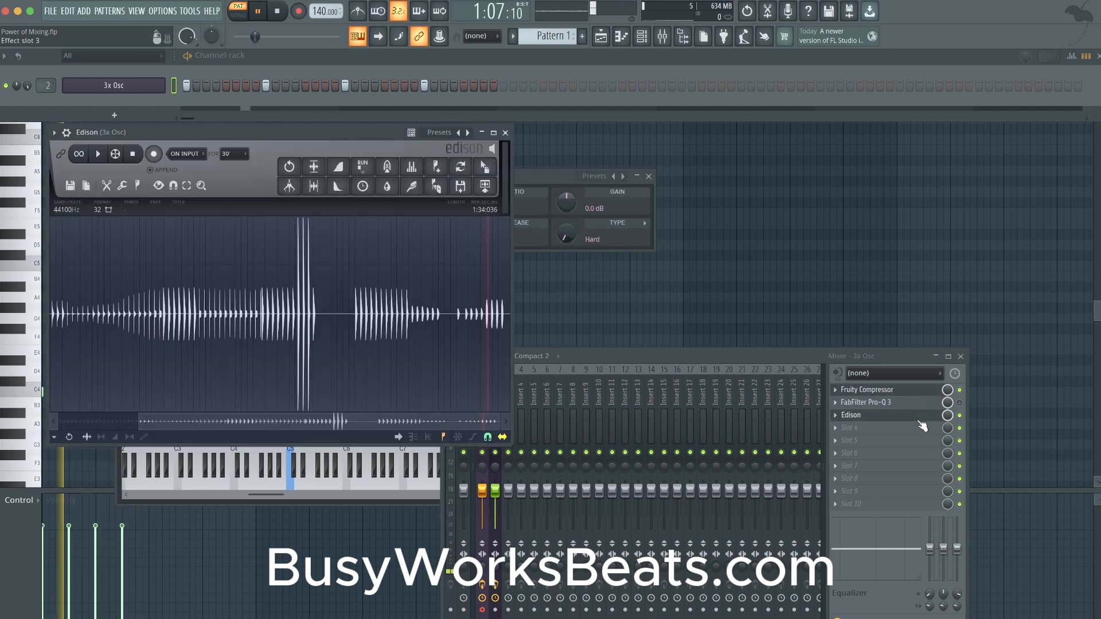
left_click(154, 154)
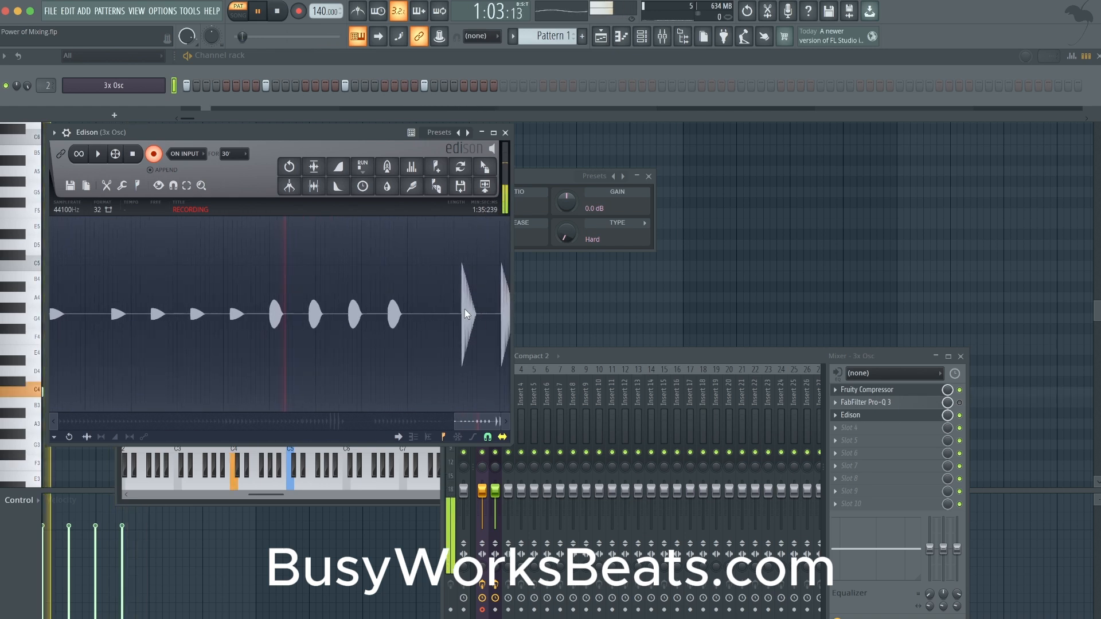
- While recording, try a 4.9:1 compressor ratio with a -17.8 dB threshold, and change to a 0.4:1 ratio with -5.3 dB gain
left_click_drag(606, 174, 709, 172)
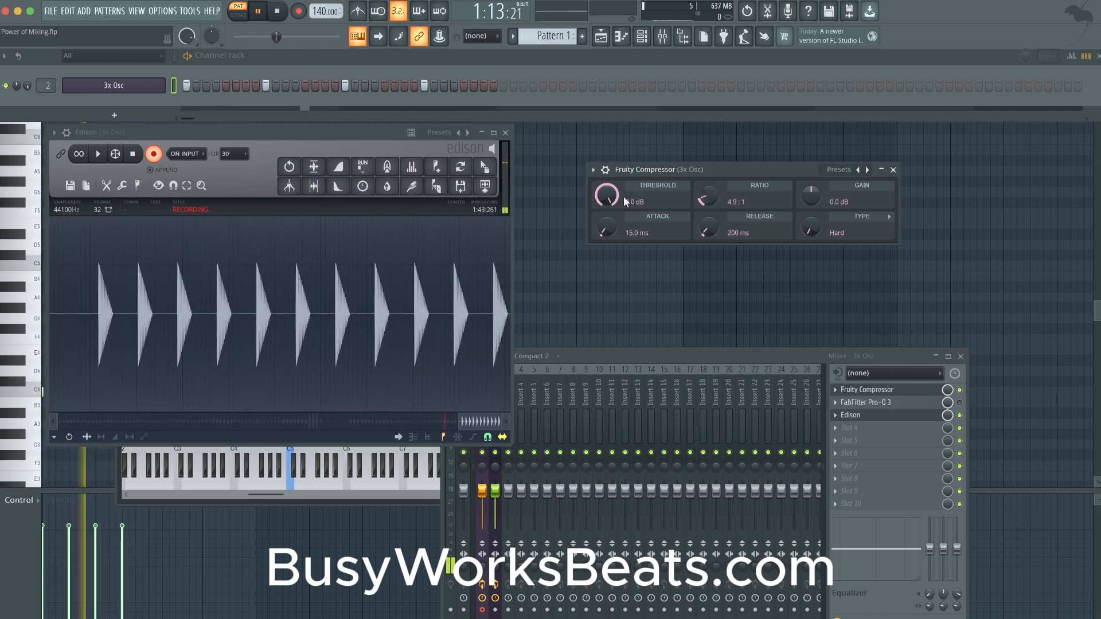
left_click_drag(611, 195, 611, 218)
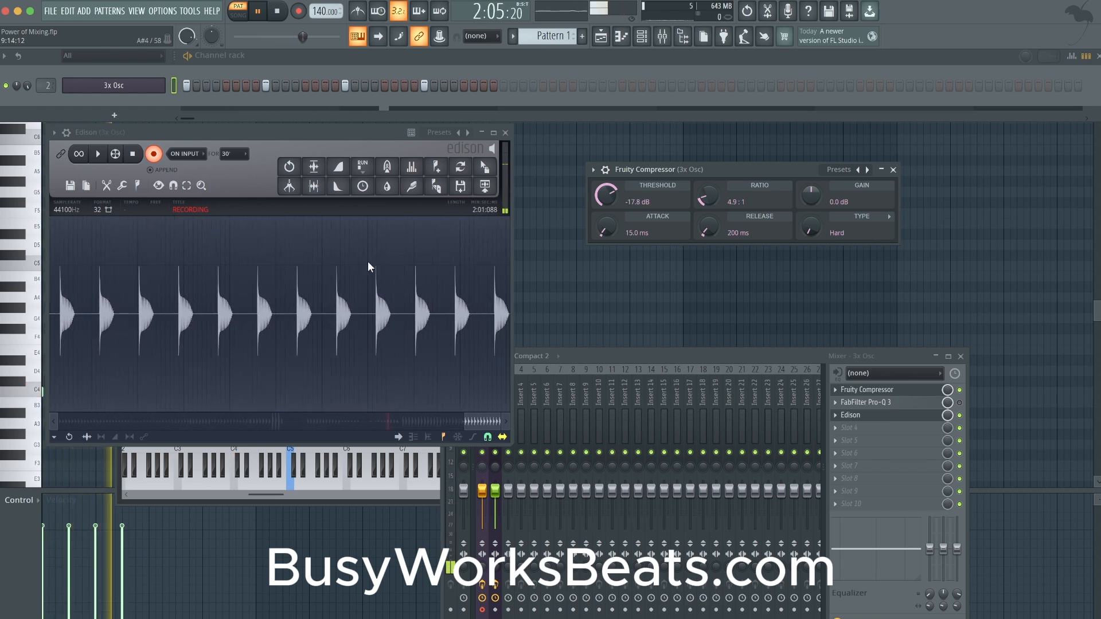
left_click_drag(708, 196, 707, 245)
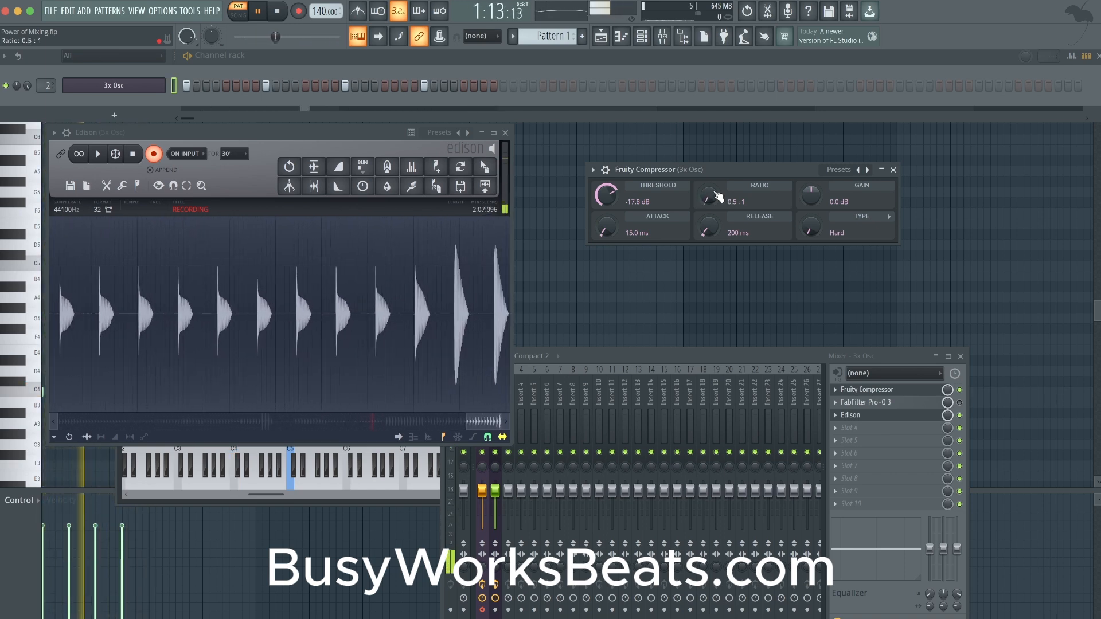
left_click_drag(814, 193, 814, 208)
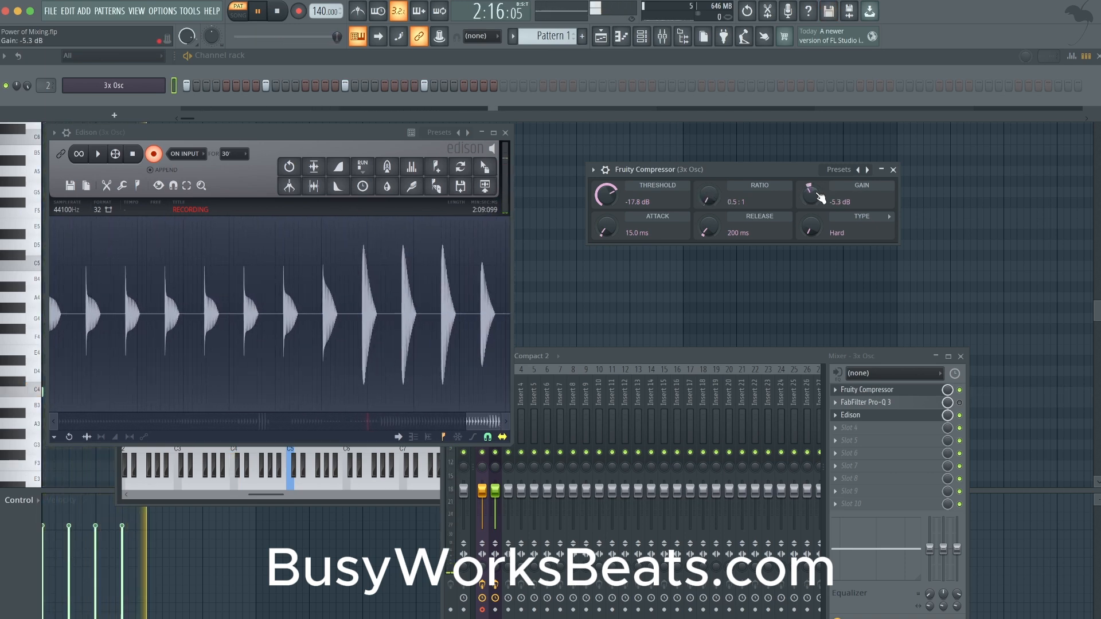
left_click_drag(733, 209, 733, 213)
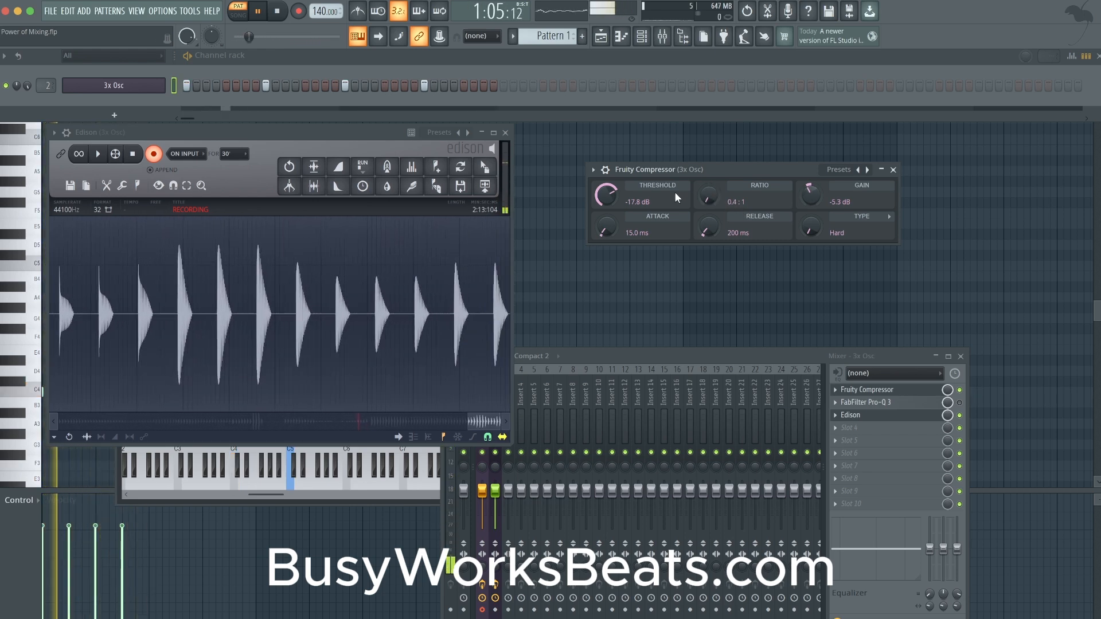
- Set the compressor's release to 444 ms, gain to -3.7 dB, threshold to -18.7 dB and attack to 30.9 ms, and stop recording and playback
left_click_drag(709, 228, 708, 215)
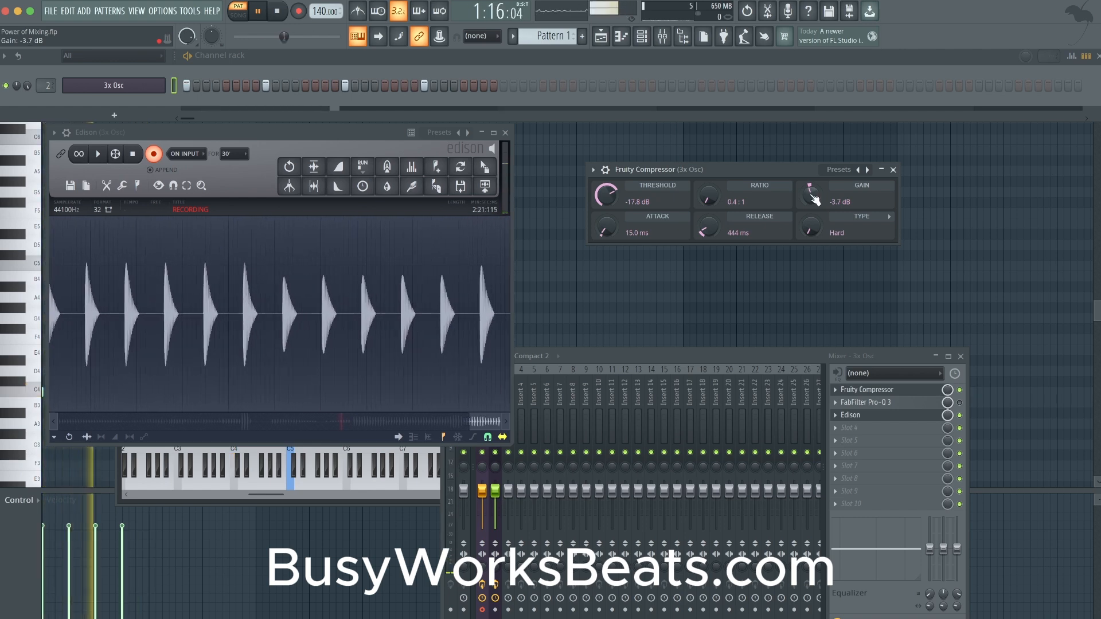
left_click_drag(710, 196, 709, 195)
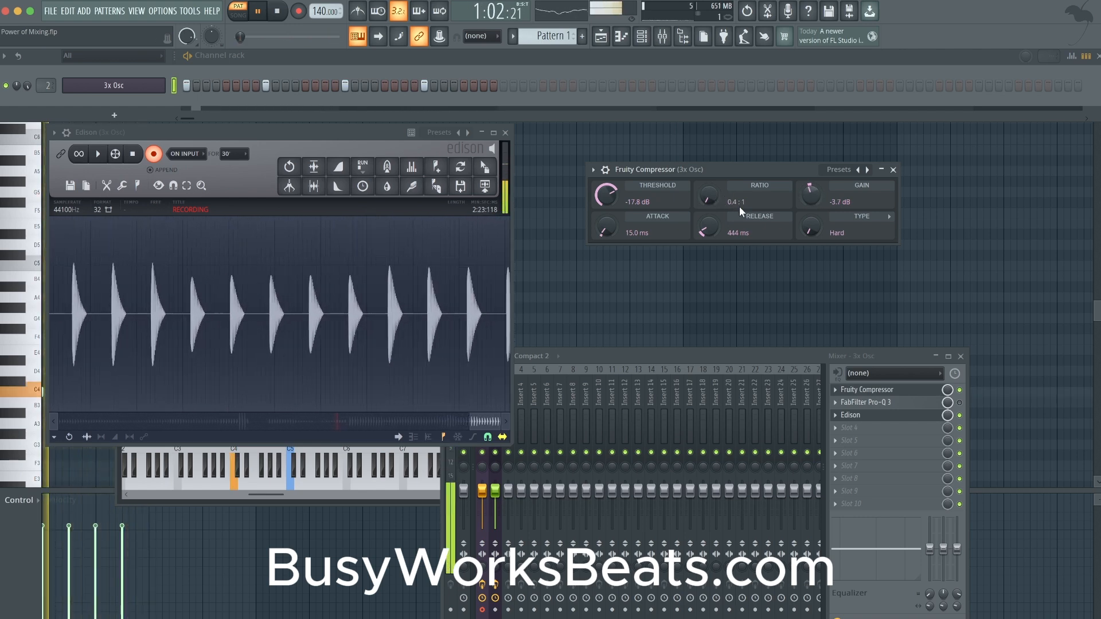
left_click_drag(603, 197, 603, 196)
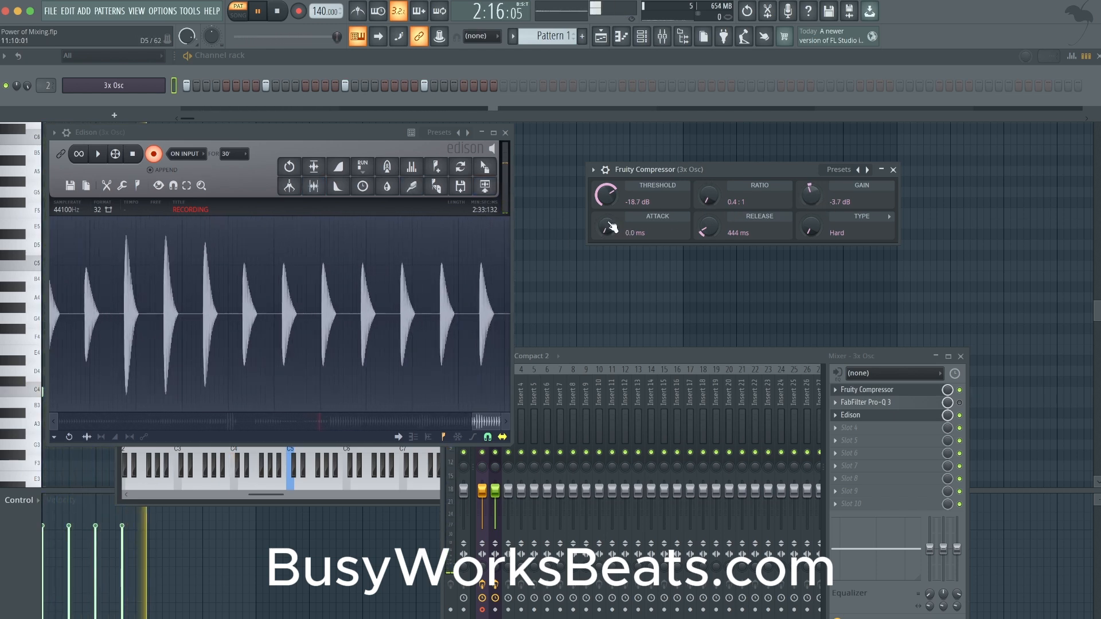
left_click_drag(613, 228, 613, 265)
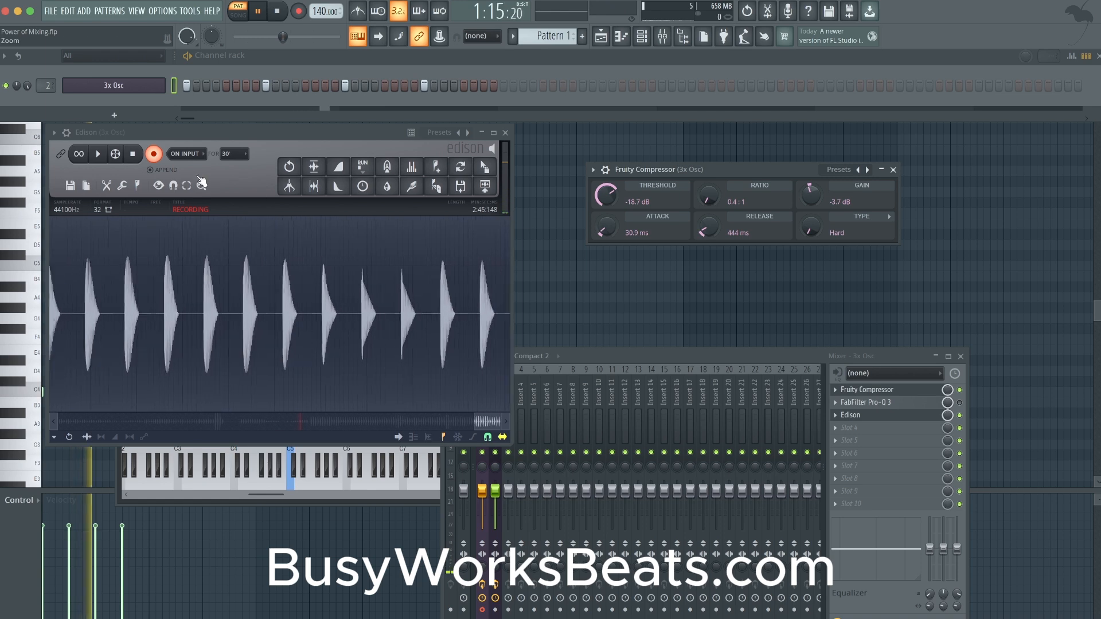
left_click(153, 158)
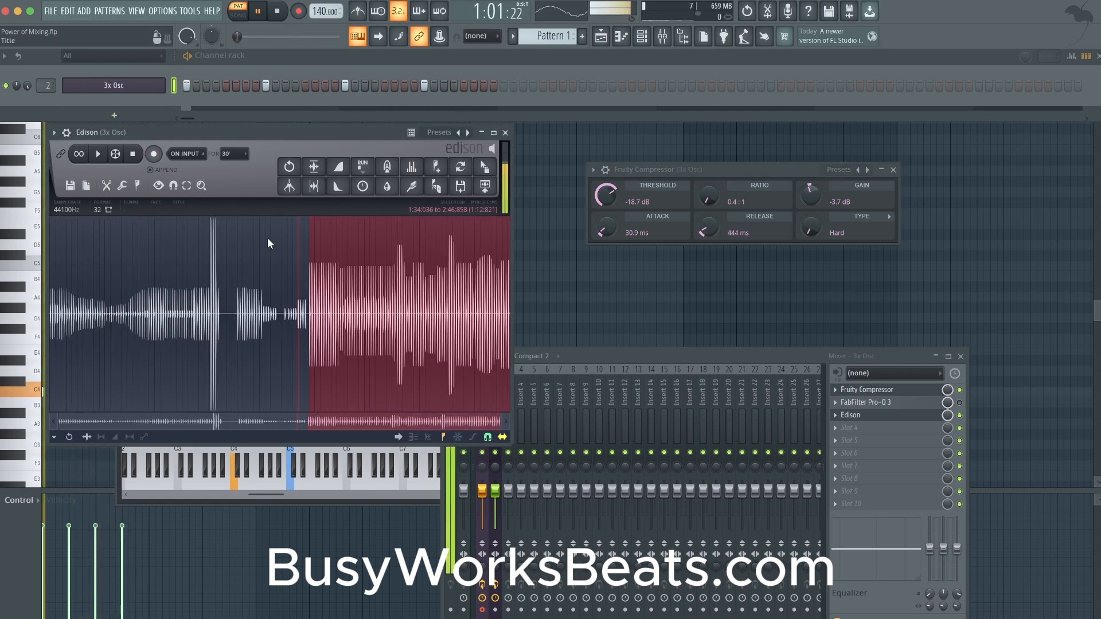
key("space")
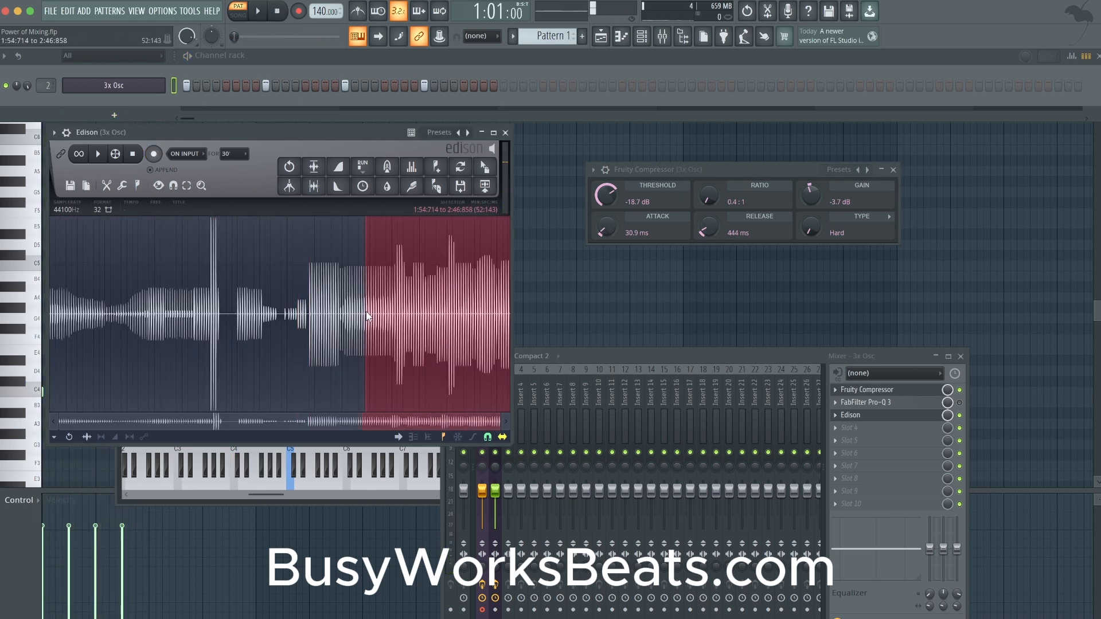
- Examine in Edison the attack and decay of a hit recorded at the 4.9:1 ratio against an uncompressed hit
scroll(367, 316, "up", 6)
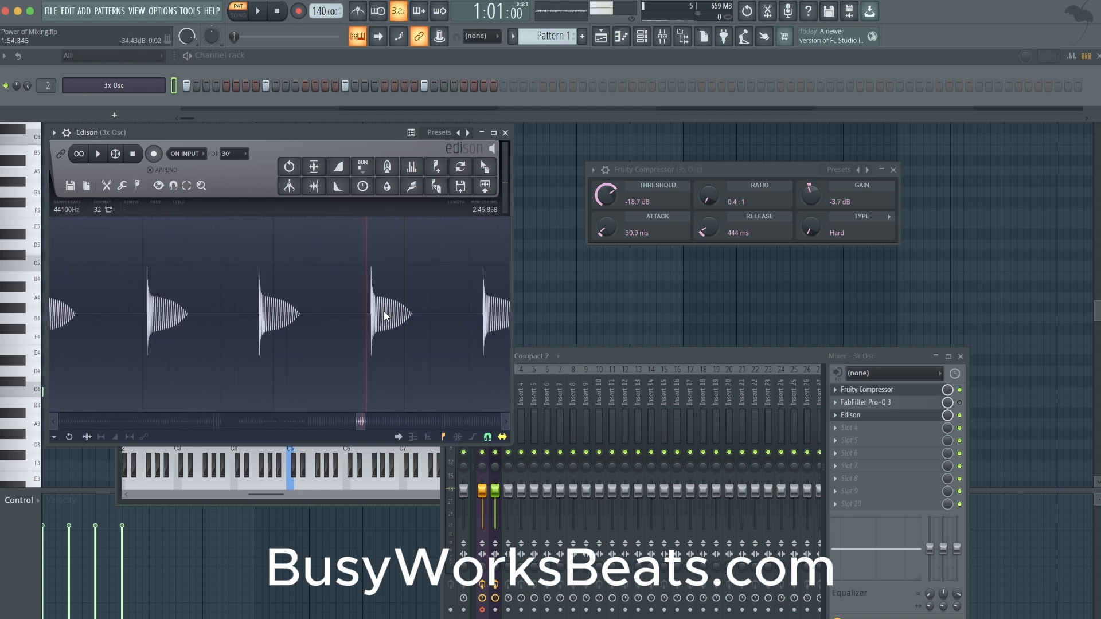
scroll(390, 286, "up", 3)
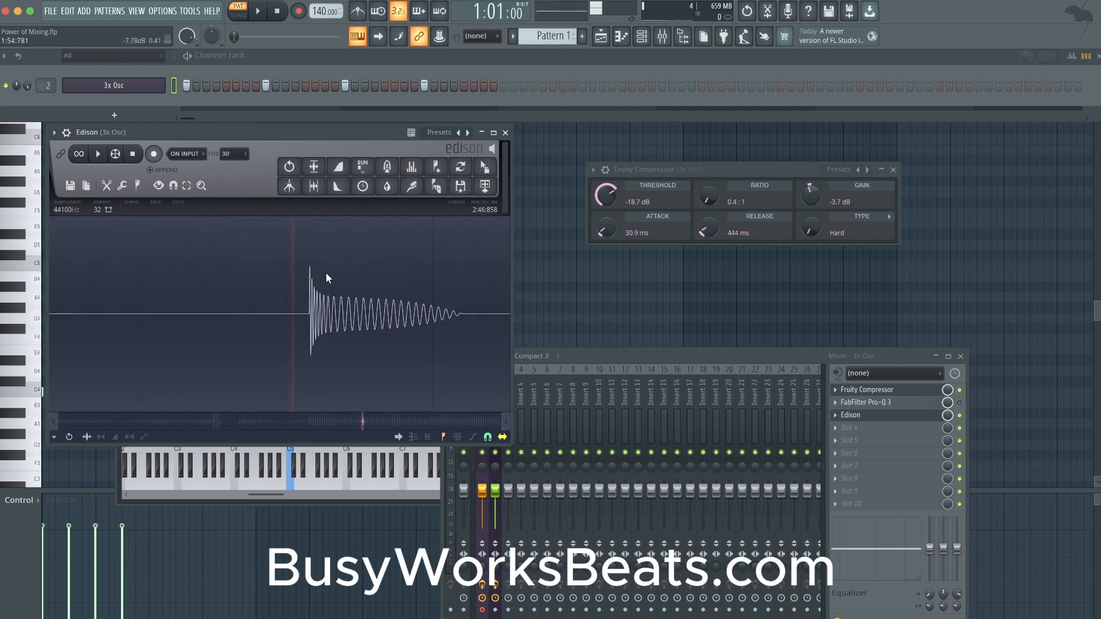
scroll(465, 297, "down", 3)
scroll(222, 291, "down", 2)
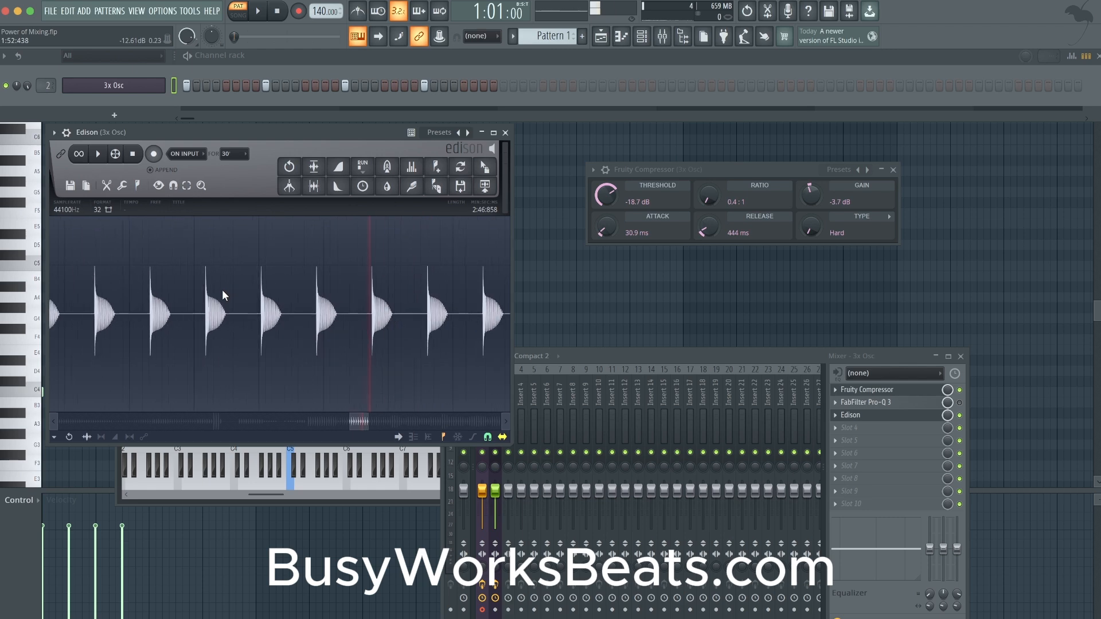
scroll(208, 286, "up", 4)
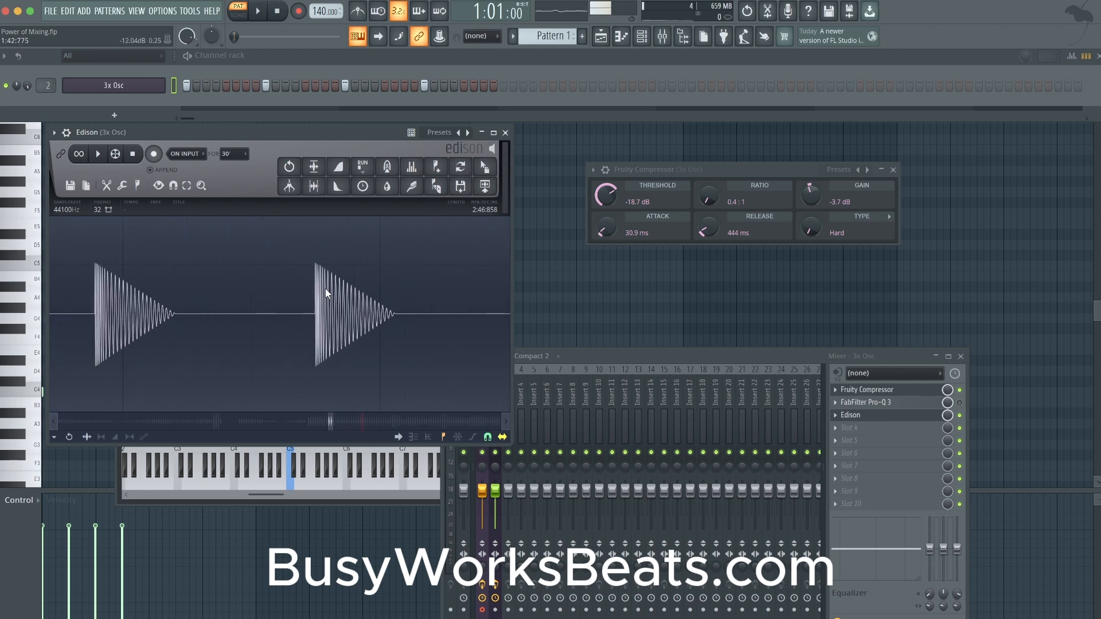
scroll(304, 311, "up", 3)
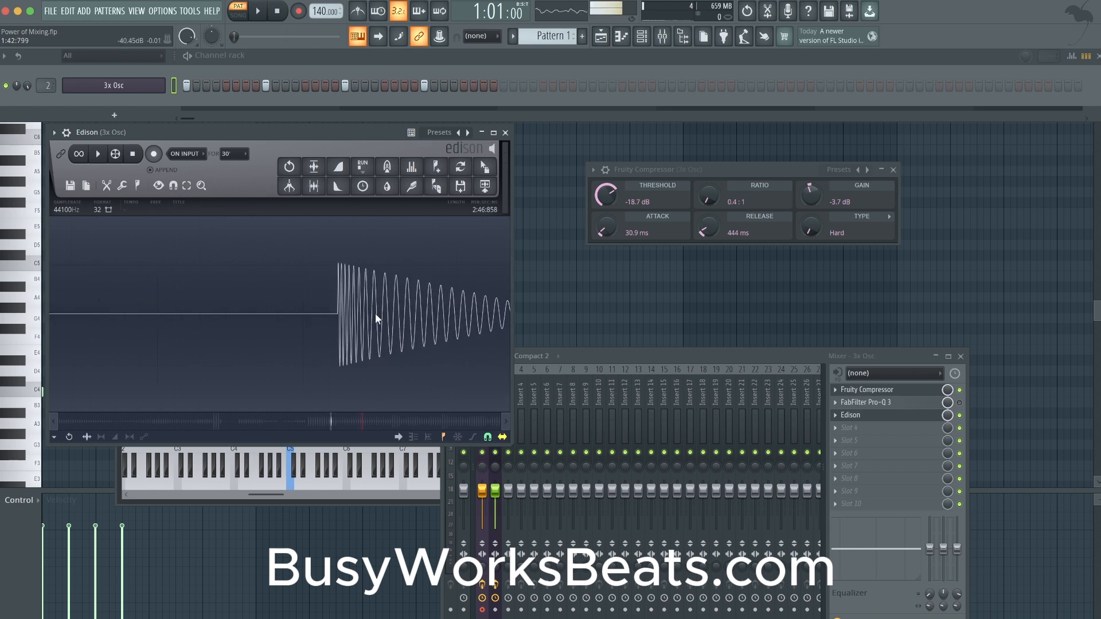
left_click(507, 422)
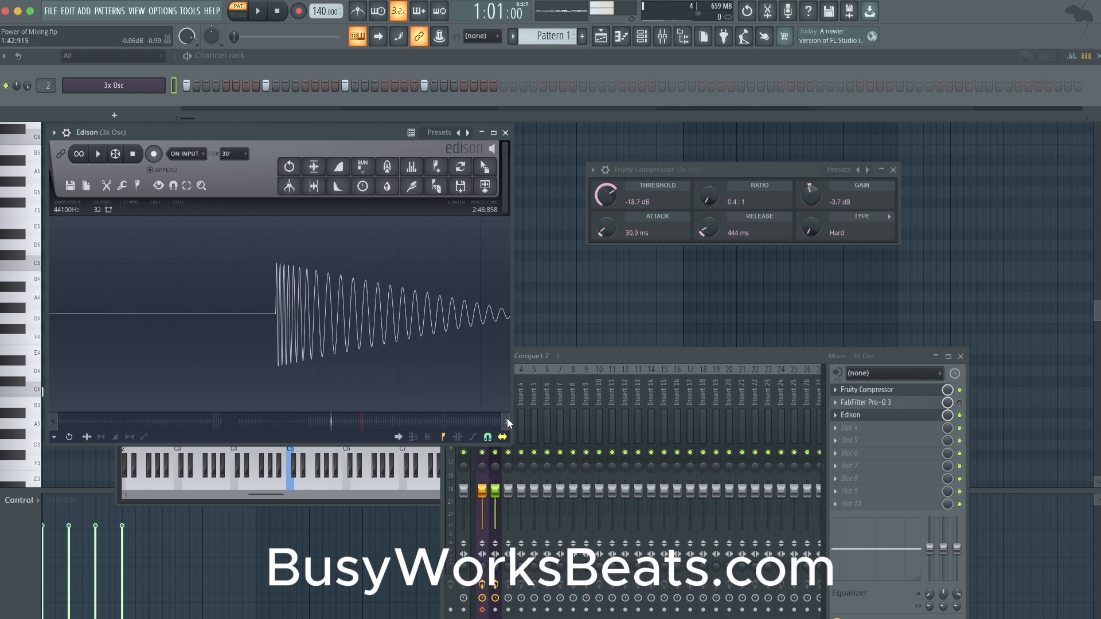
left_click(507, 422)
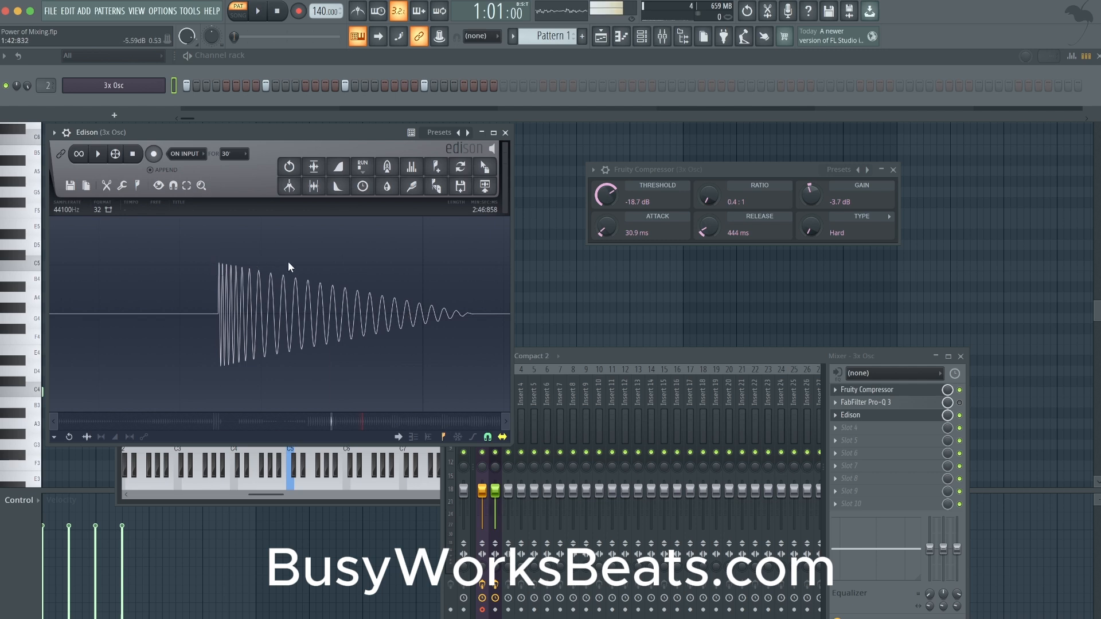
left_click(506, 421)
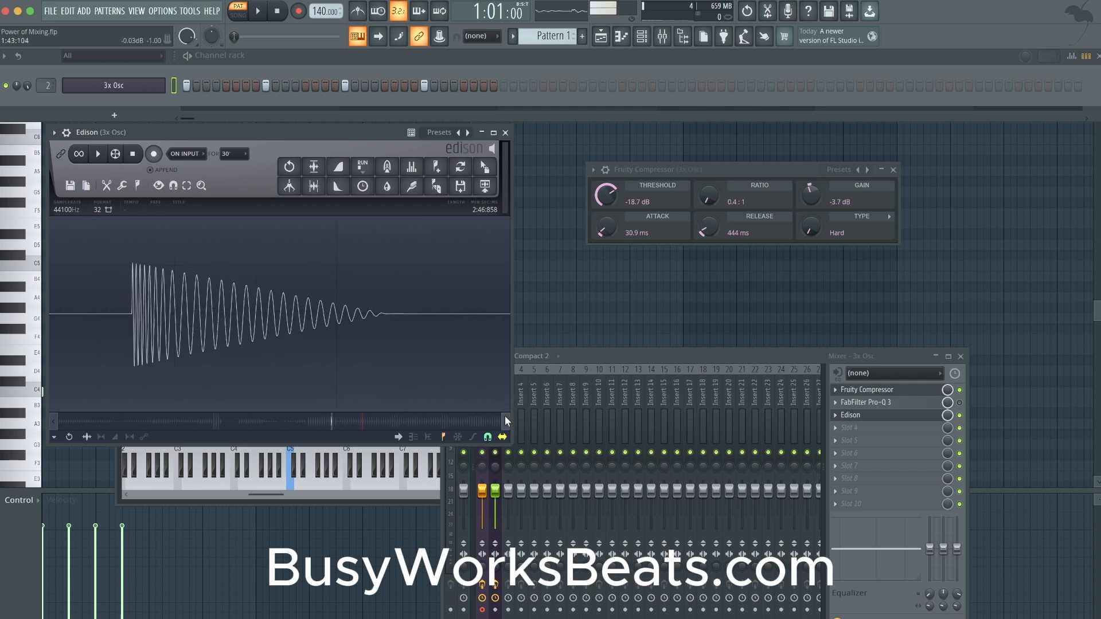
- Examine the attack and decay of a hit recorded at the 0.4:1 ratio near the recording's end and close Edison
scroll(451, 375, "down", 4)
scroll(452, 375, "down", 1)
left_click_drag(467, 421, 475, 421)
scroll(376, 267, "up", 5)
scroll(376, 267, "up", 1)
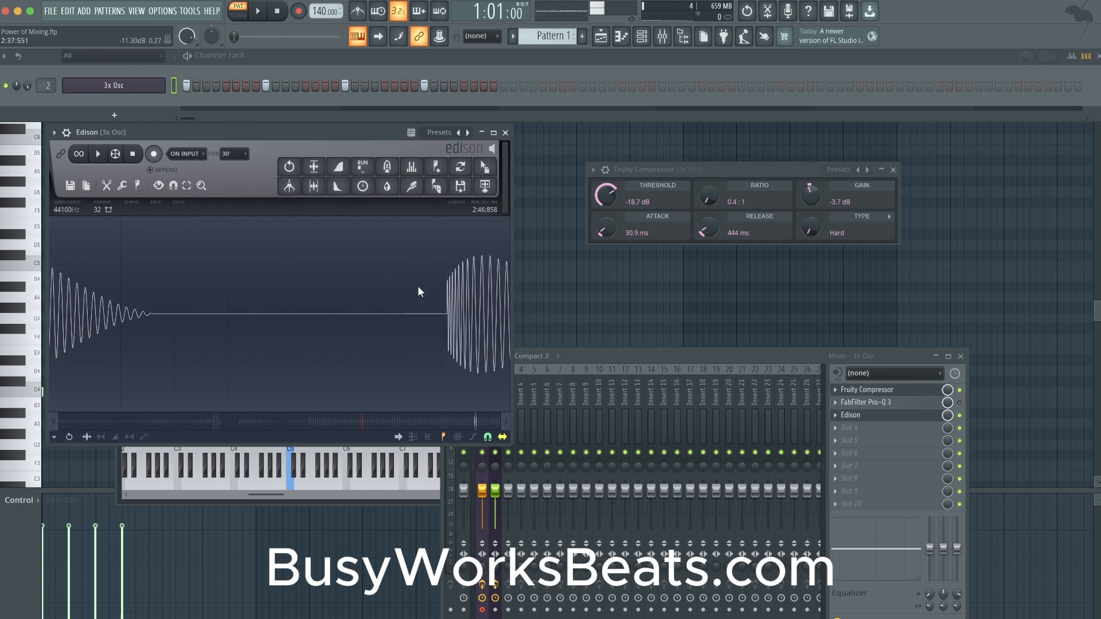
left_click(507, 422)
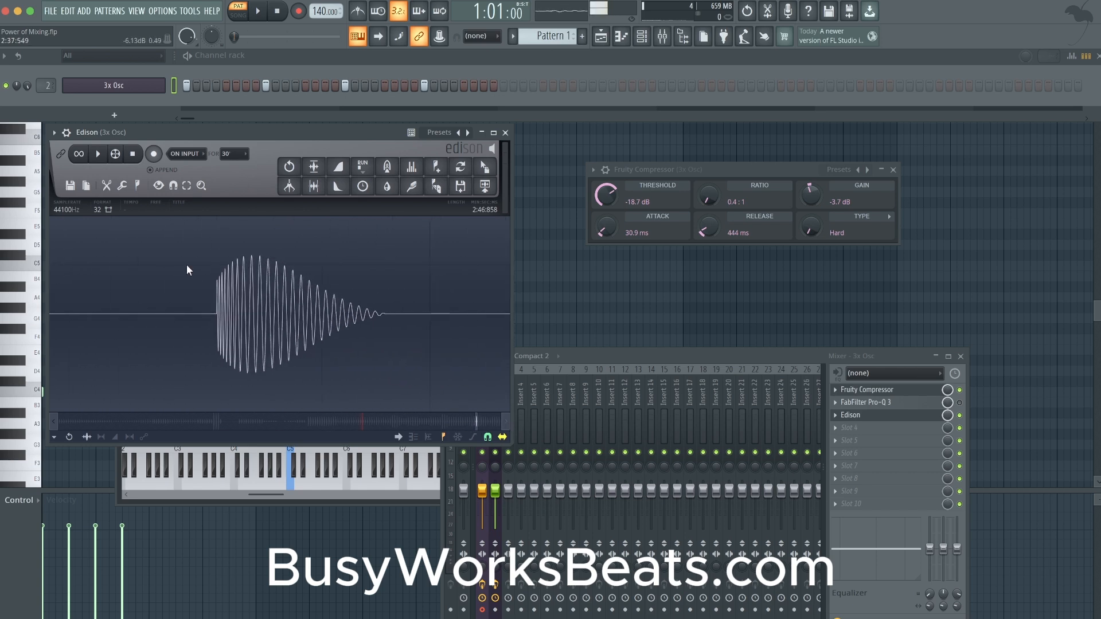
scroll(227, 286, "up", 4)
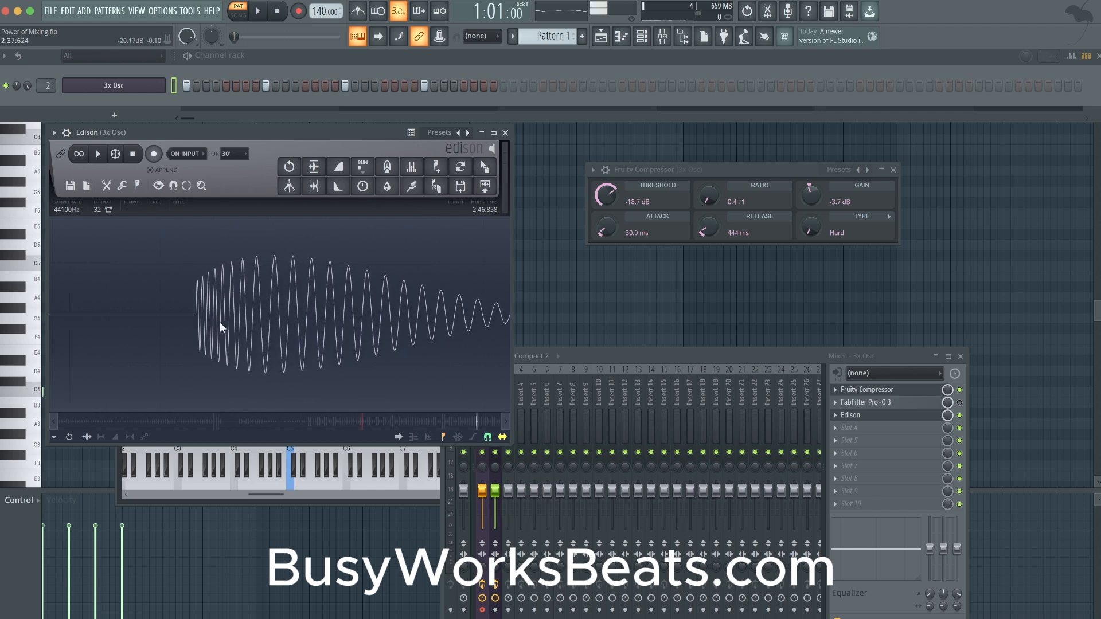
scroll(219, 322, "down", 2)
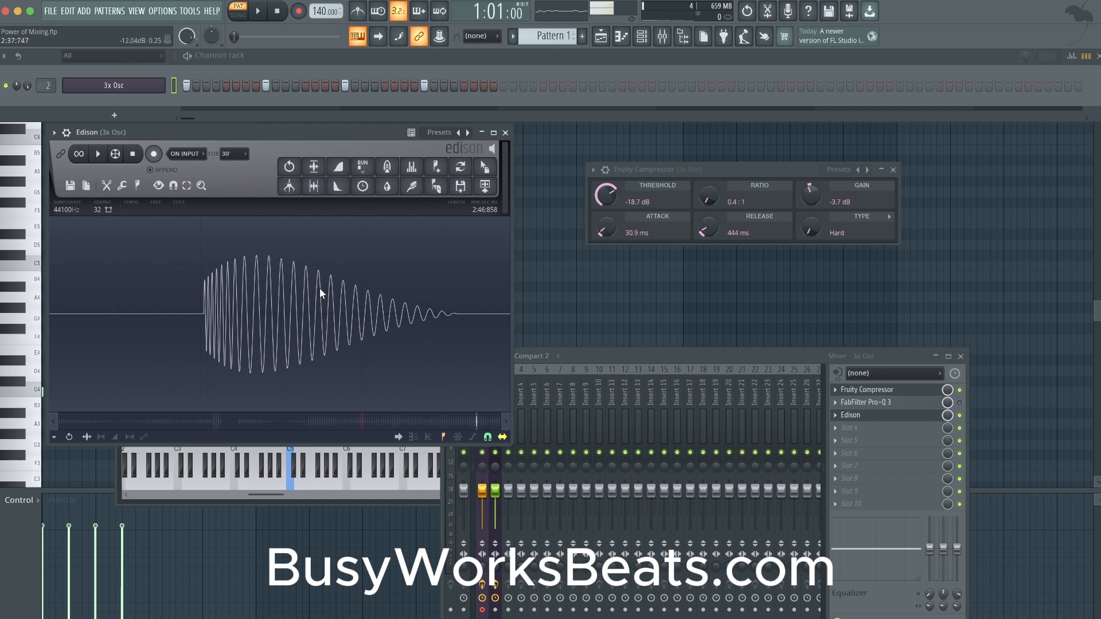
scroll(324, 326, "down", 3)
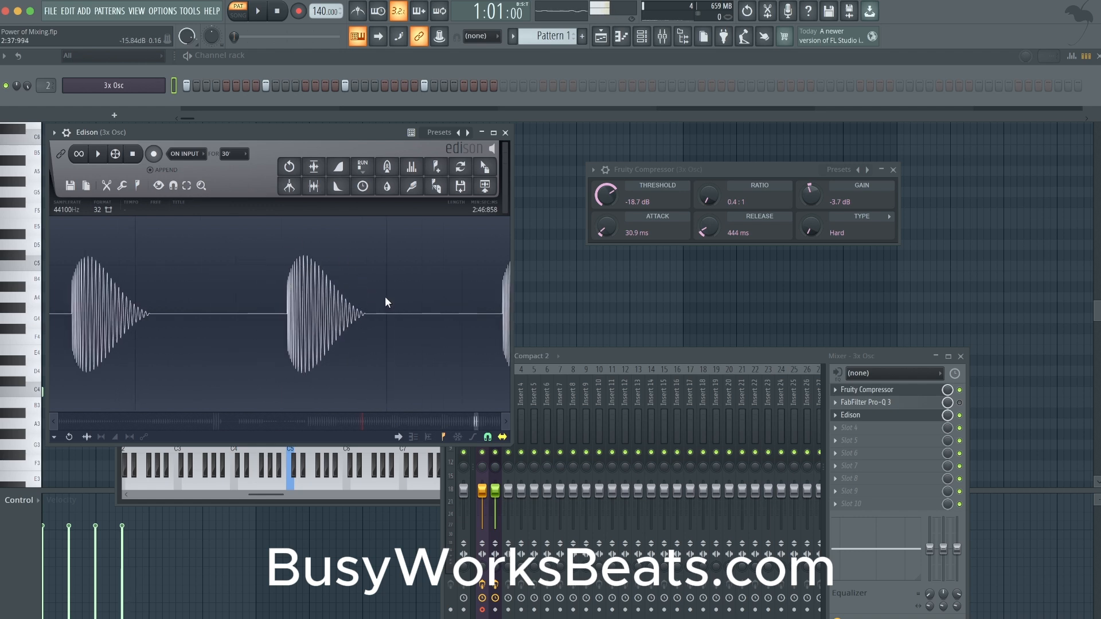
scroll(379, 298, "down", 8)
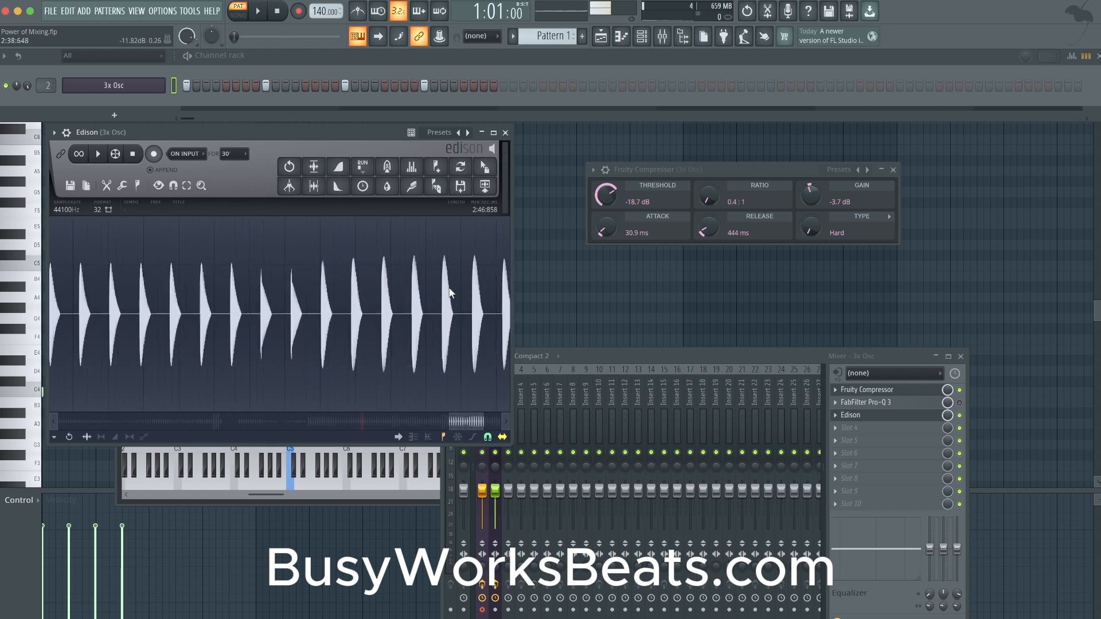
scroll(450, 293, "down", 3)
left_click(505, 132)
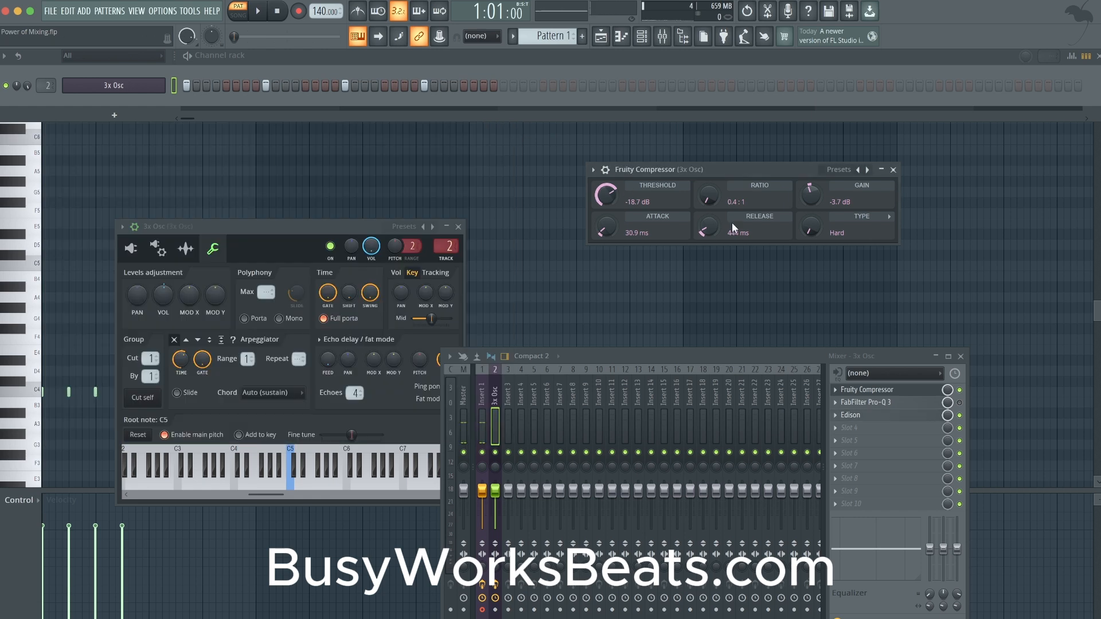
- Re-enable FabFilter Pro-Q 3, set its boosted band to 60 Hz with +5.33 dB gain, and audition the pattern
left_click(894, 170)
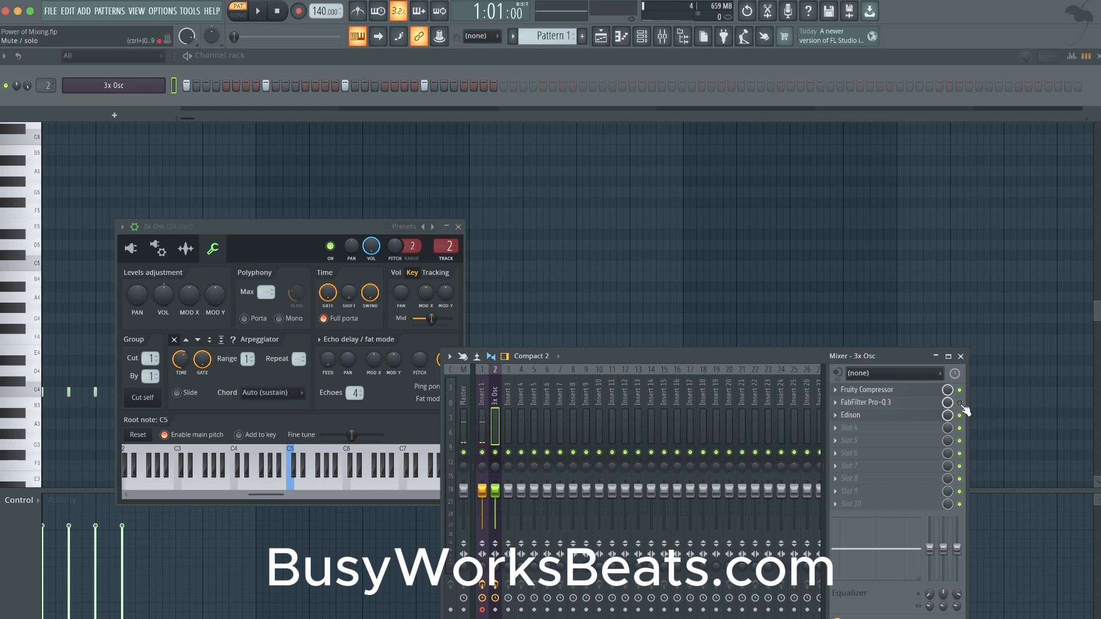
left_click(919, 404)
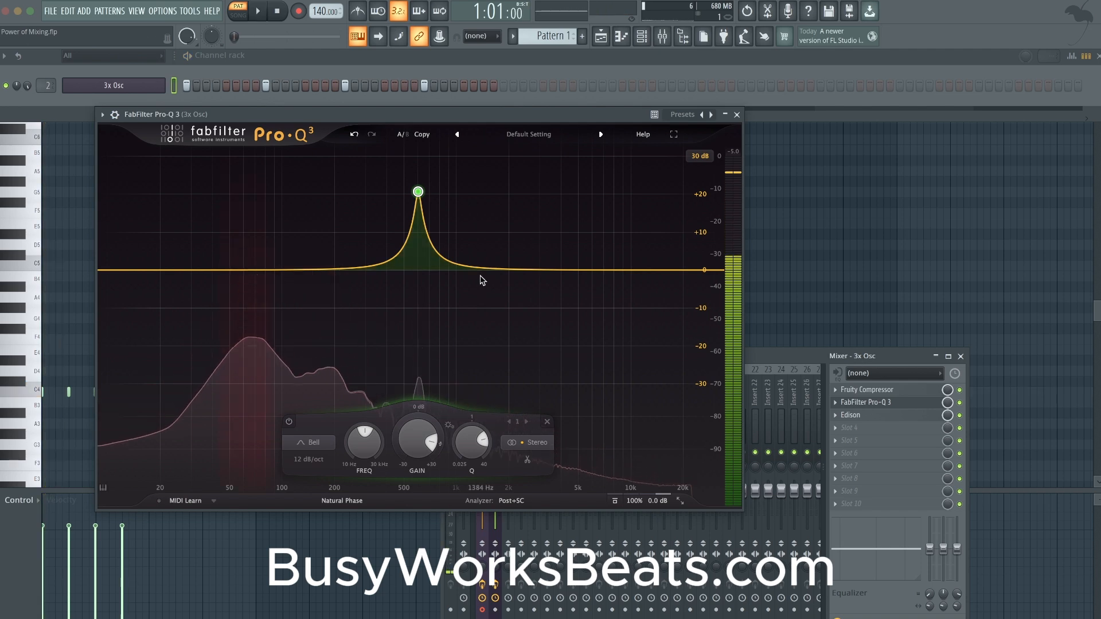
mouse_move(371, 442)
type("60")
key("Return")
left_click_drag(419, 438, 417, 463)
key("space")
key("space")
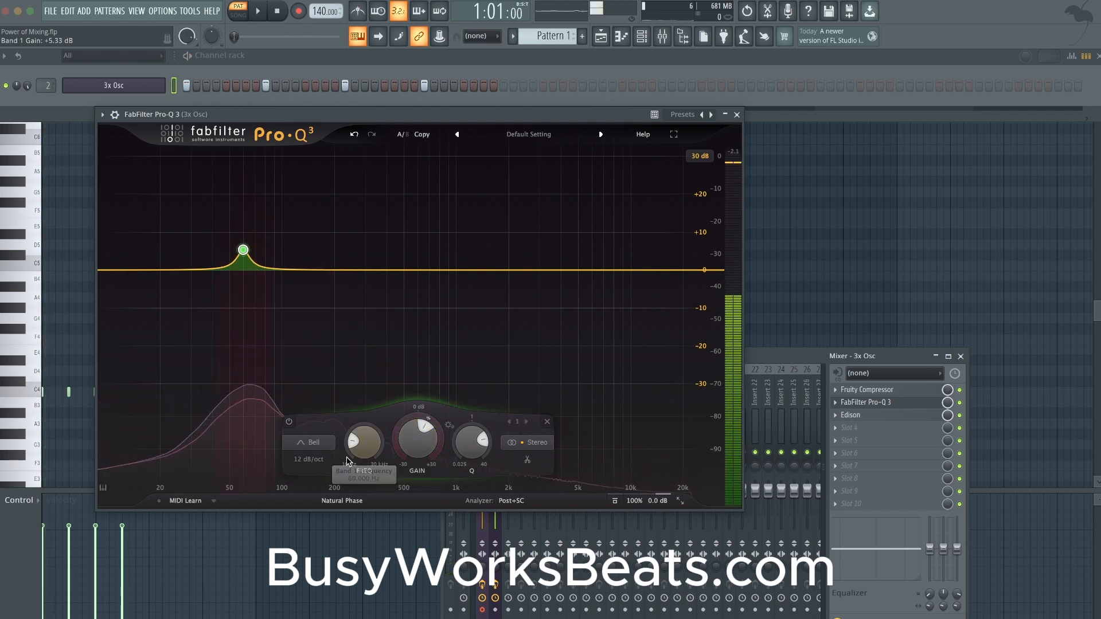
- Add a second bell band to the FabFilter Pro-Q 3 curve and set its frequency to 75 Hz
left_click(269, 271)
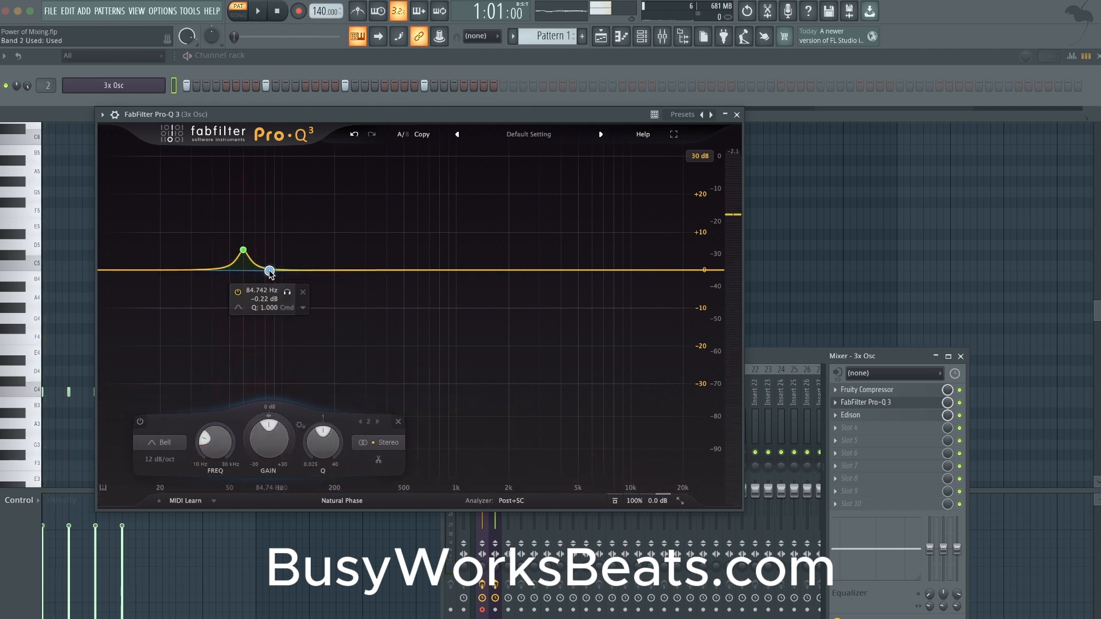
type("75")
key("Return")
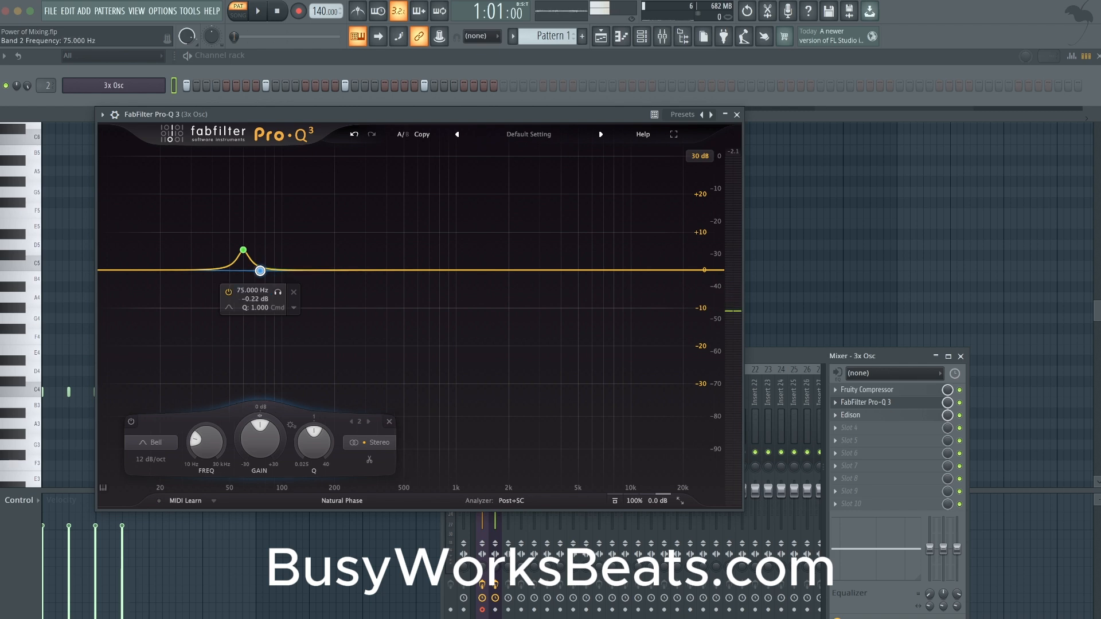
- Boost the 75 Hz band slightly, set its Q to 3.383, and audition the pattern
left_click_drag(315, 443, 264, 420)
key("space")
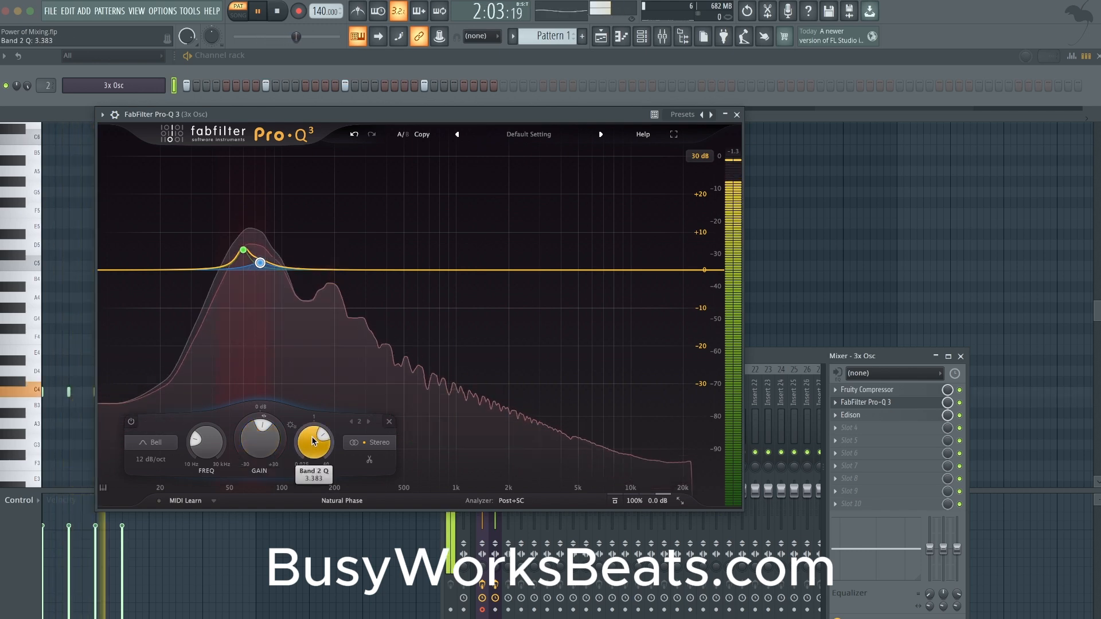
key("space")
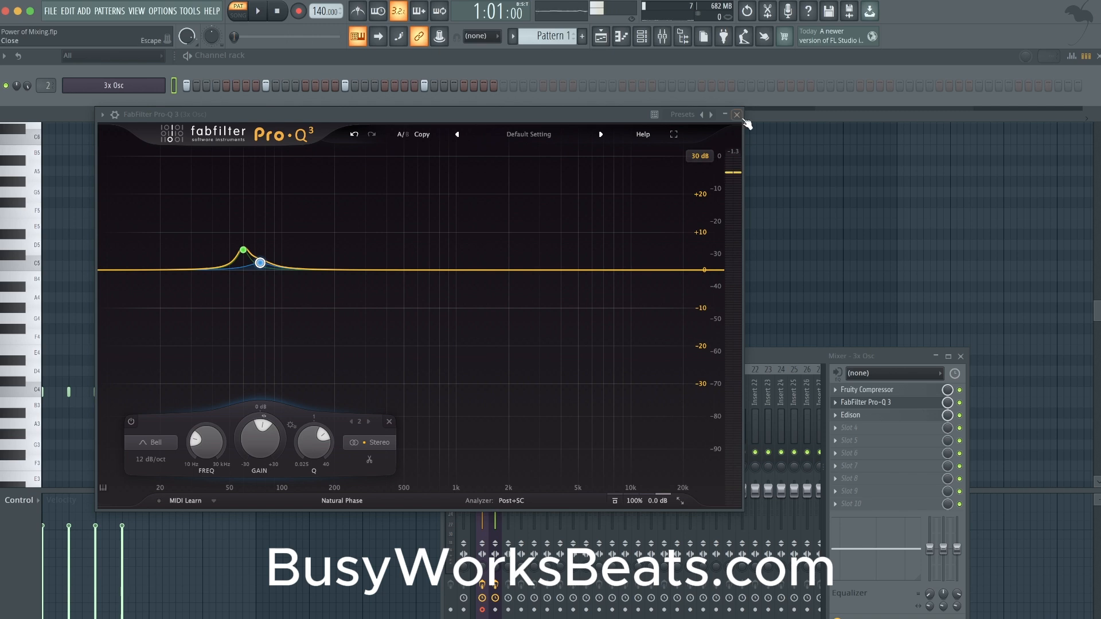
- Close the EQ and, with the pattern playing, try the 3x Osc root note at C6 before restoring it to C5
left_click(737, 114)
key("space")
left_click(130, 249)
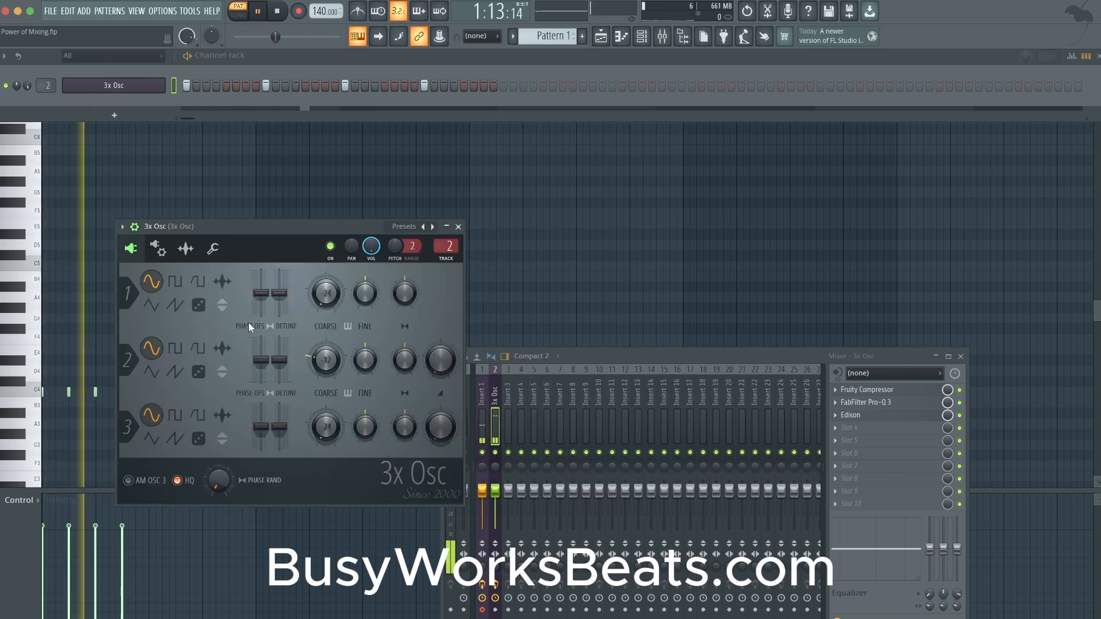
left_click(212, 248)
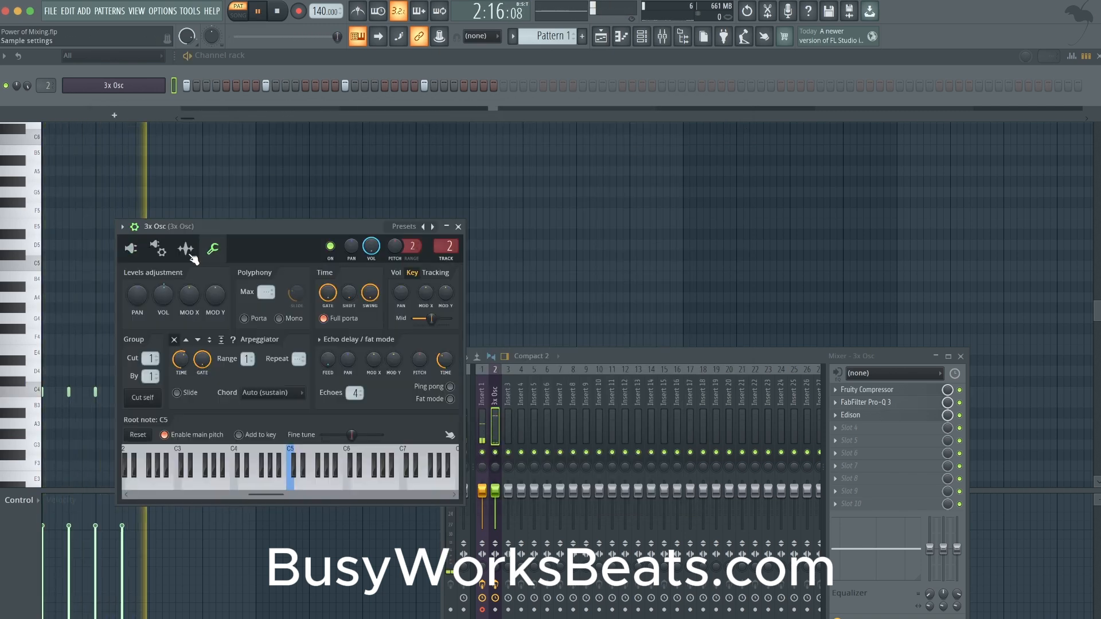
right_click(346, 468)
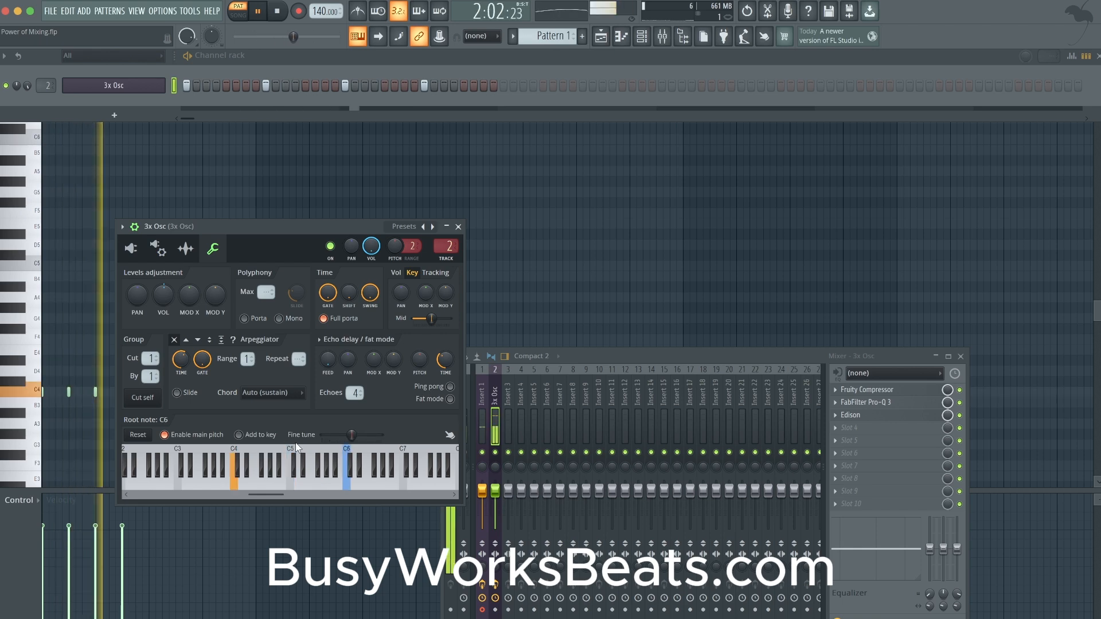
right_click(291, 468)
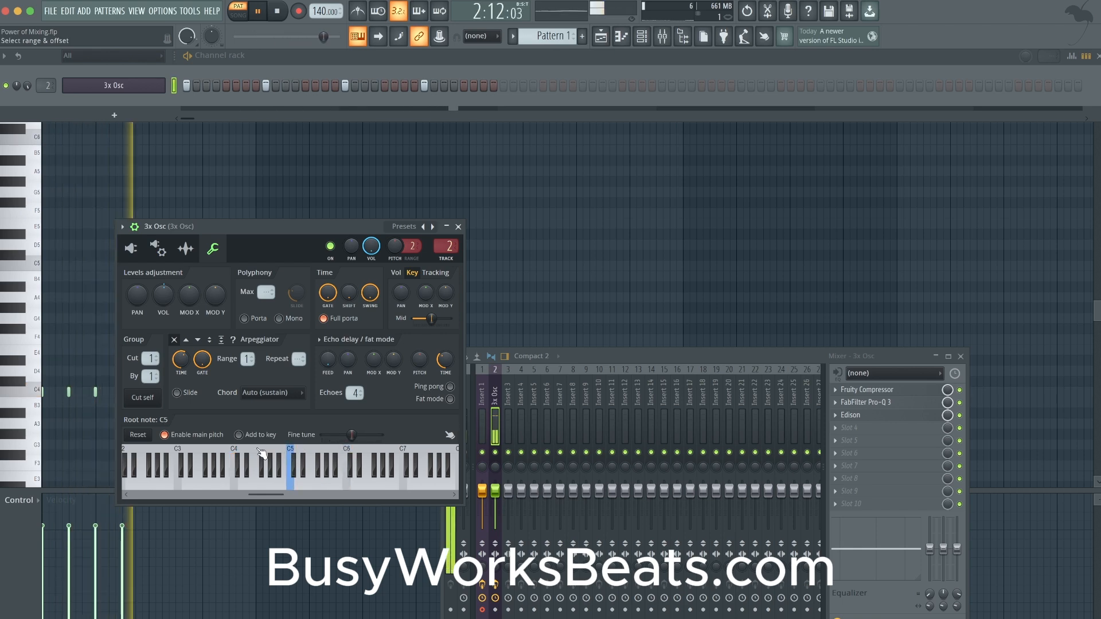
left_click(458, 227)
- Add a third bell band in FabFilter Pro-Q 3, boost it by 11.73 dB at 449.31 Hz, and audition it
left_click(912, 402)
key("space")
double_click(347, 271)
left_click_drag(348, 272, 418, 218)
key("space")
left_click(366, 213)
key("space")
mouse_move(396, 440)
left_mouse_down()
mouse_move(398, 389)
mouse_move(398, 422)
left_mouse_up()
- Add a fourth band at 3113.3 Hz, shape it as a high shelf with +17.83 dB gain, and audition the pattern
left_click(542, 266)
key("space")
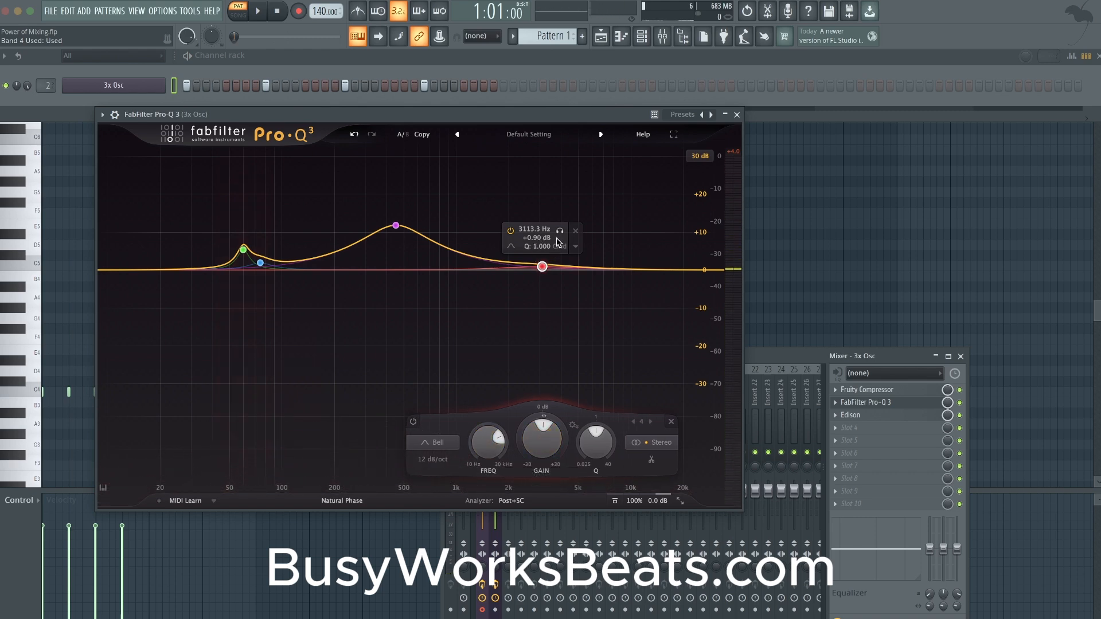
left_click(512, 246)
left_click(577, 259)
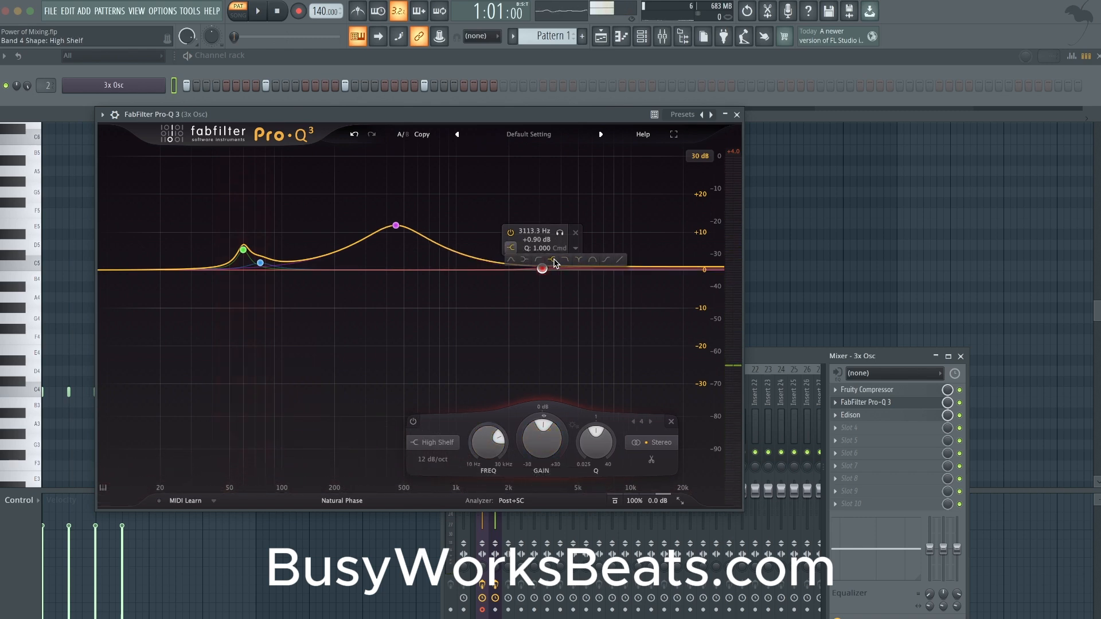
left_click_drag(542, 439, 558, 398)
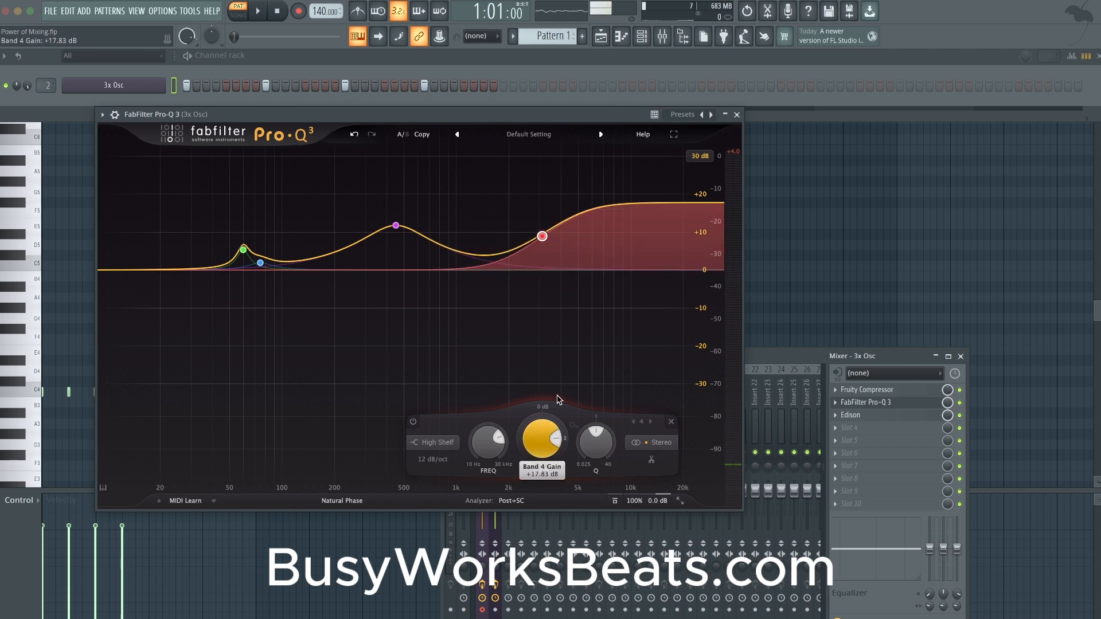
key("space")
key("space")
- Raise the high shelf's gain to +25.41 dB and audition that band in solo while the pattern plays
mouse_move(540, 446)
left_mouse_down()
mouse_move(539, 429)
mouse_move(539, 446)
left_mouse_up()
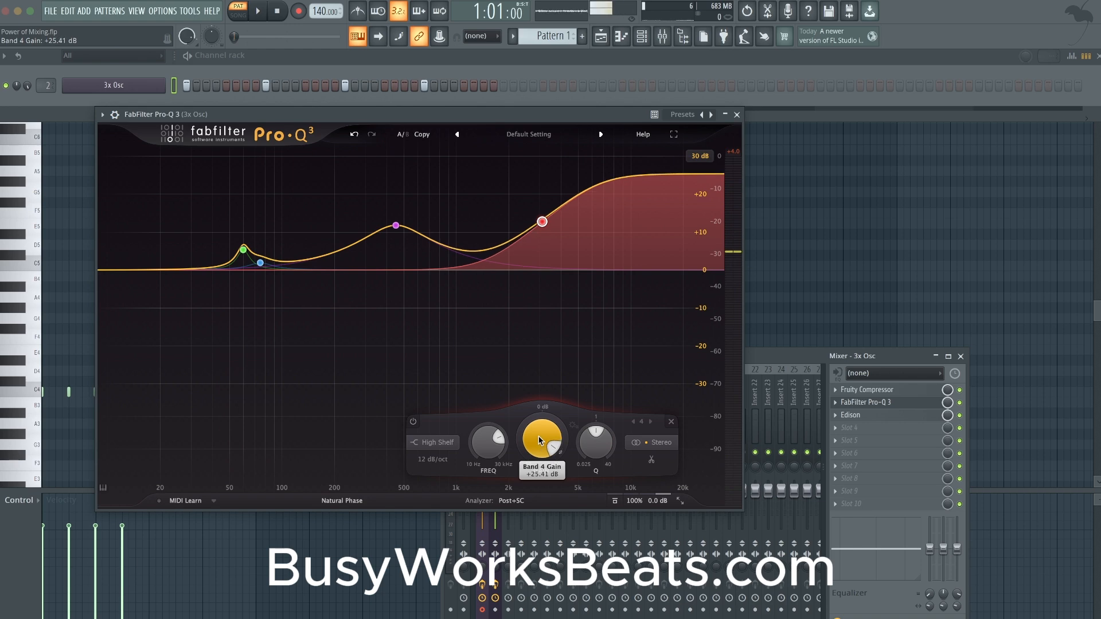
mouse_move(561, 184)
key("space")
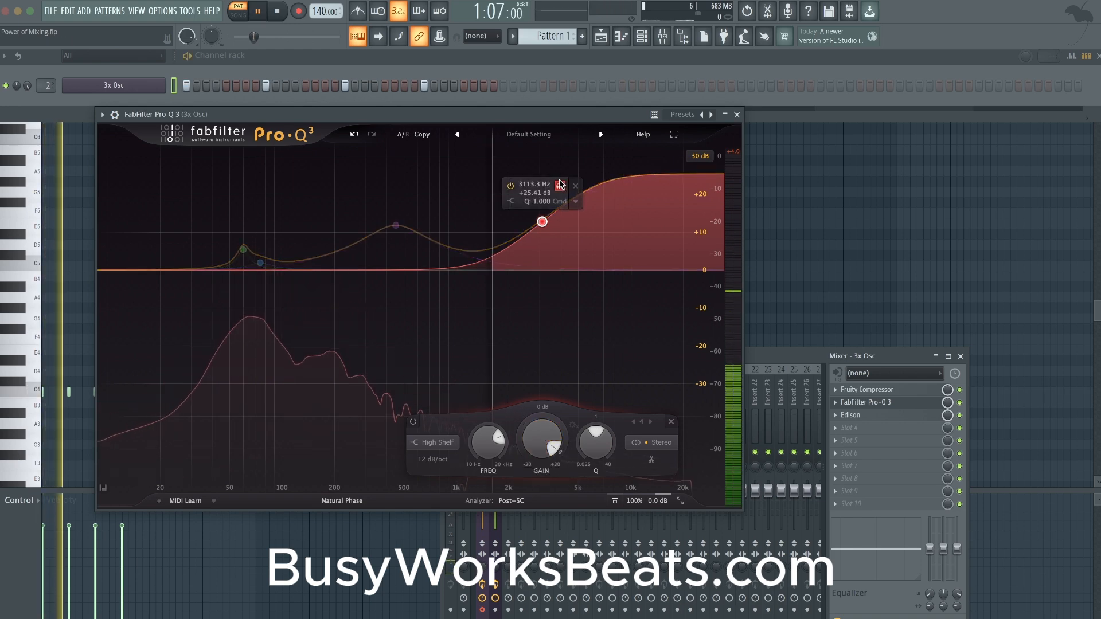
left_click_drag(561, 185, 559, 189)
key("space")
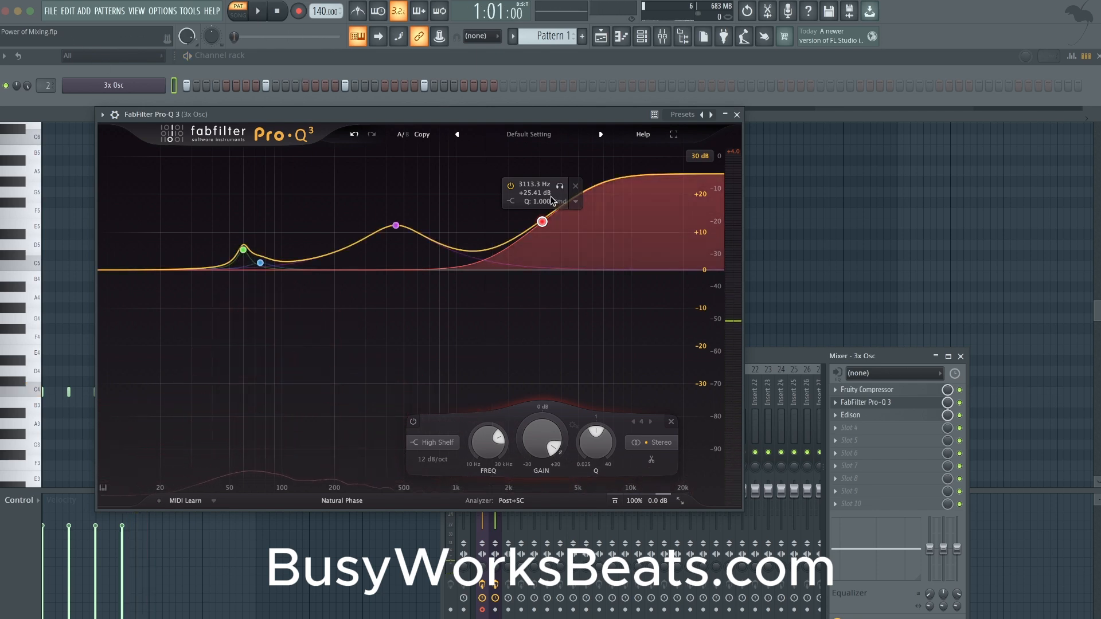
- Set the high shelf's gain to 5 dB and close FabFilter Pro-Q 3
type("5")
key("Return")
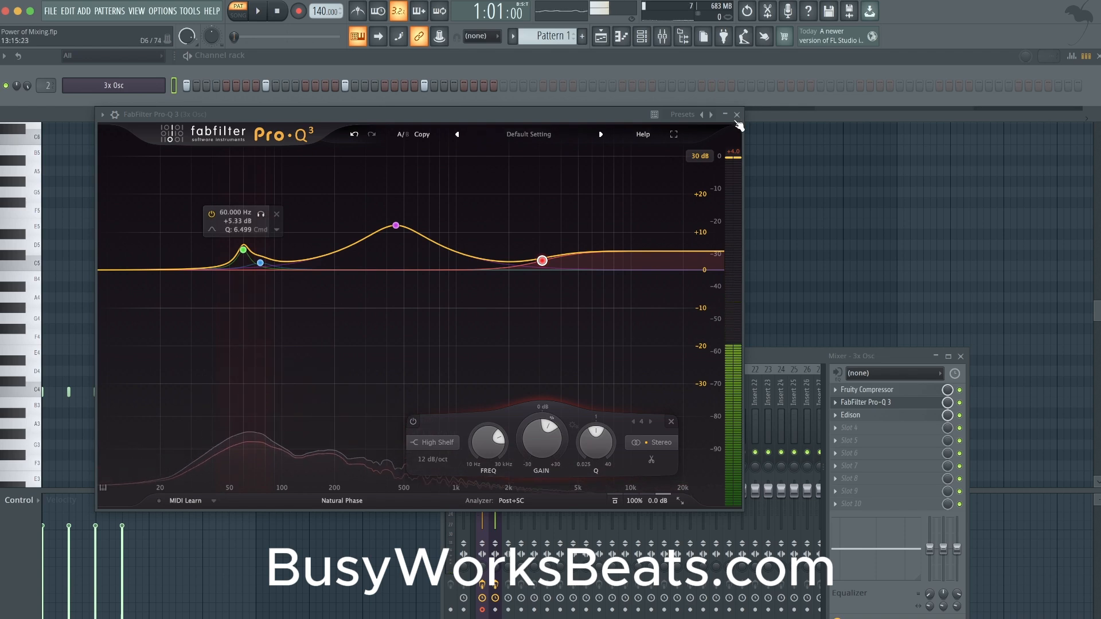
key("Escape")
- Switch oscillator 2 of 3x Osc to the noise waveform and adjust its mix level during playback
left_click(132, 249)
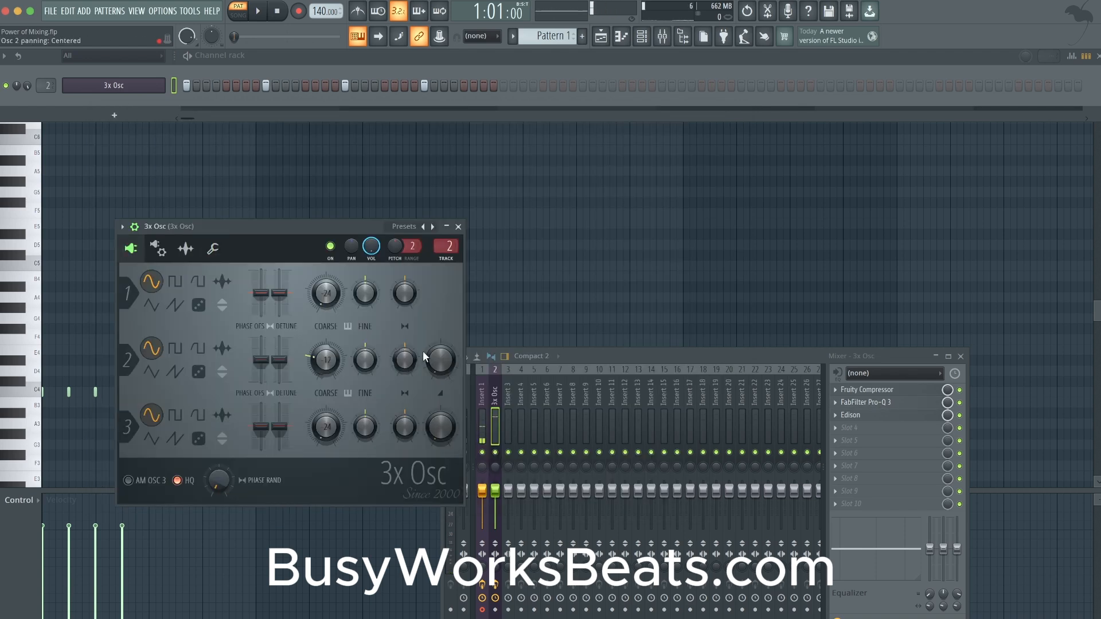
left_click(197, 371)
key("space")
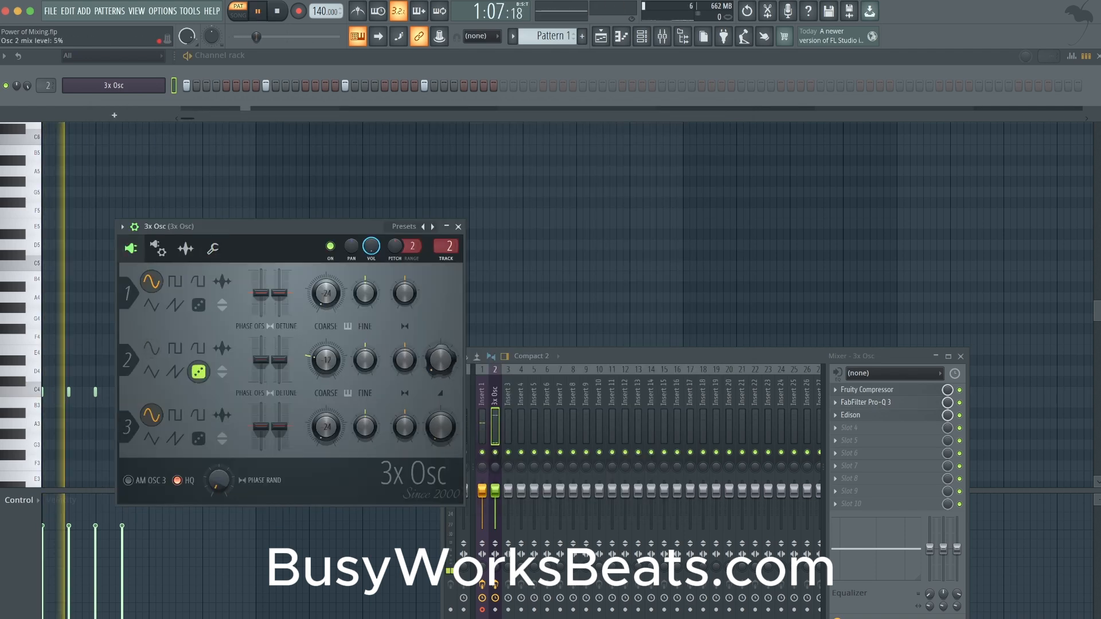
left_click_drag(440, 360, 441, 372)
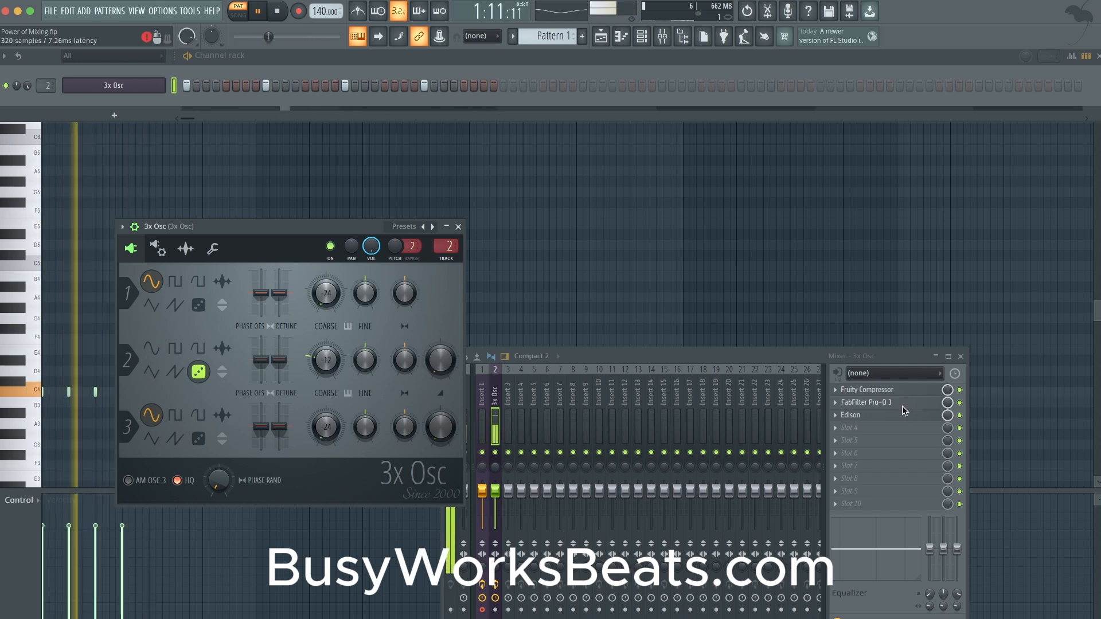
- Reopen FabFilter Pro-Q 3 and move the high shelf to 3074.7 Hz with +11.45 dB gain during playback
left_click(866, 402)
left_click_drag(554, 264, 555, 250)
left_click(561, 211)
left_click(561, 210)
left_click_drag(544, 247, 541, 249)
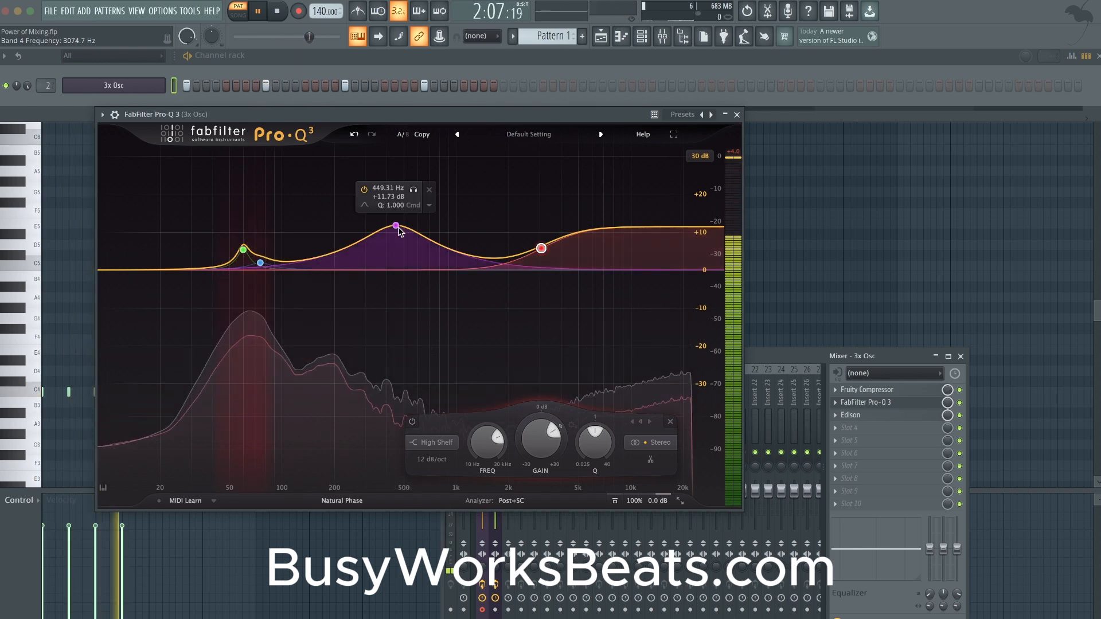
- Compare the sound with the 449.31 Hz band on and off, disable it and the high shelf, and close the EQ
left_click(364, 190)
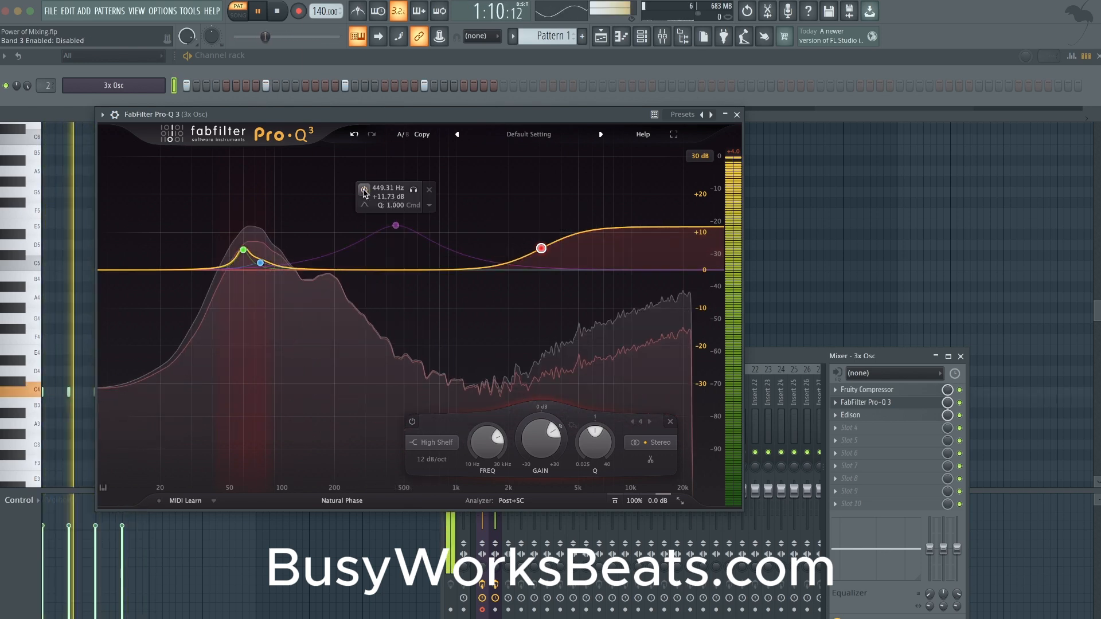
left_click(363, 190)
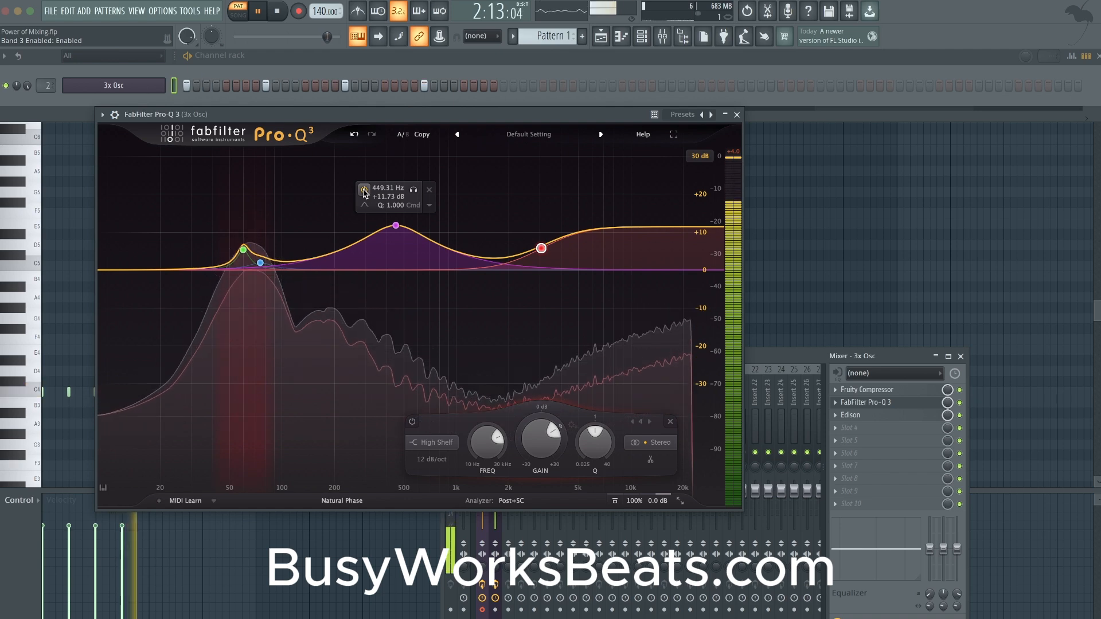
left_click(365, 190)
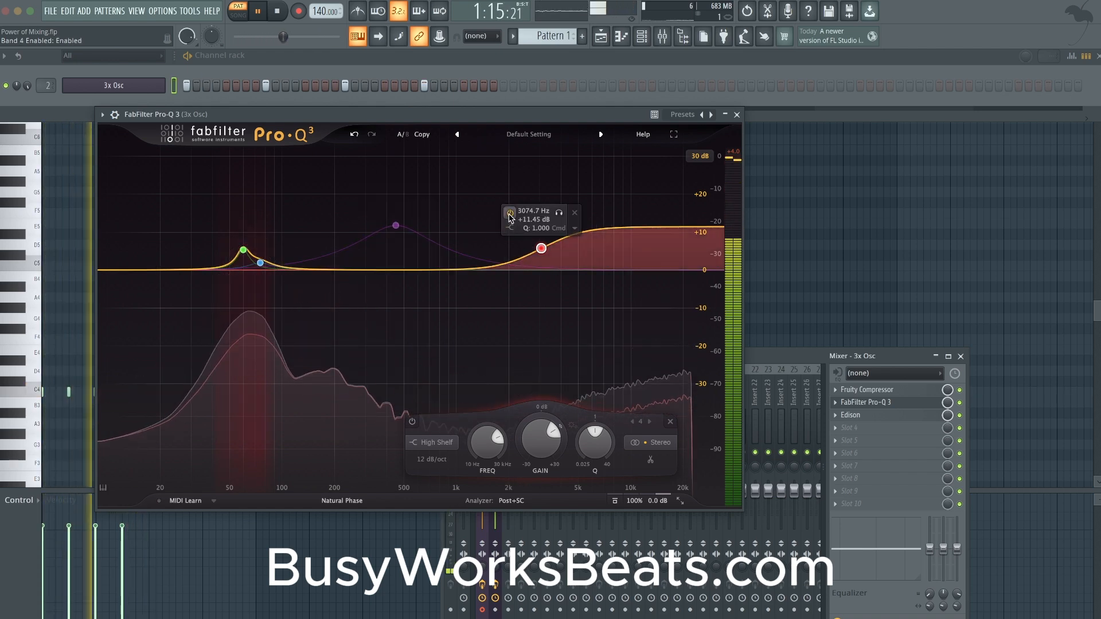
left_click(509, 212)
mouse_move(251, 255)
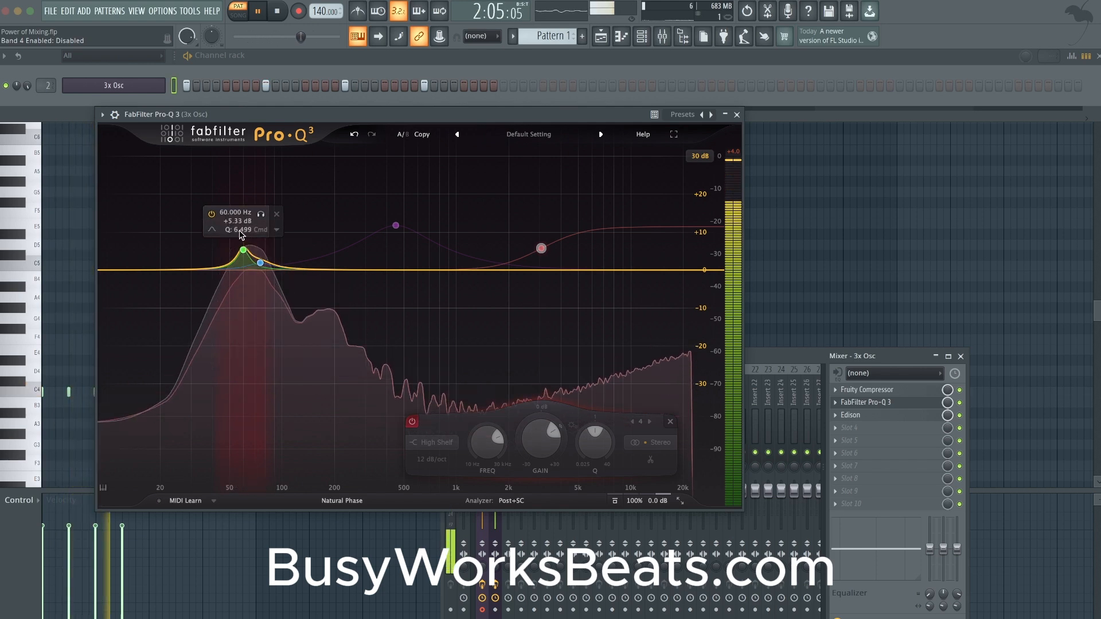
key("space")
left_click(736, 115)
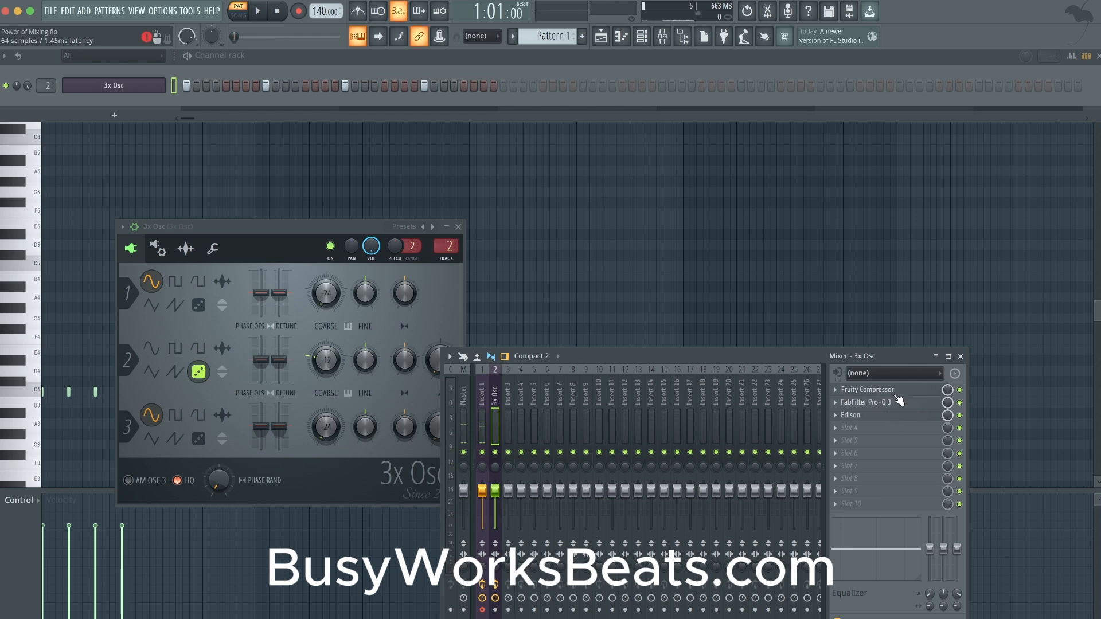
- Insert Fruity Delay 3 ahead of Edison on the 3x Osc track and lower its delay time and feedback level to minimum
left_click(883, 421)
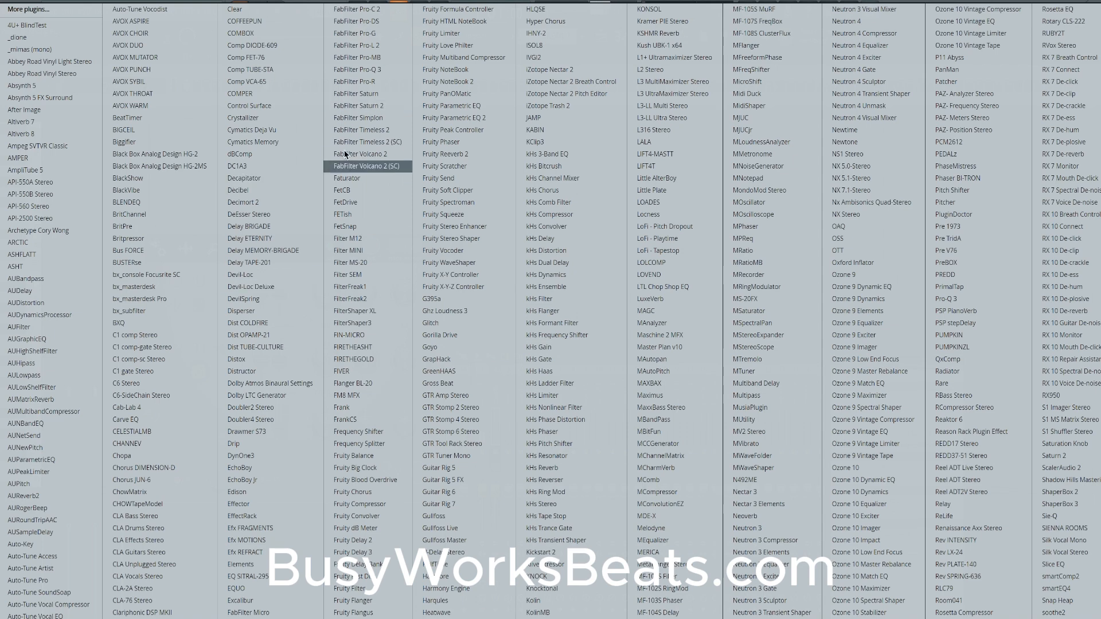
left_click(376, 553)
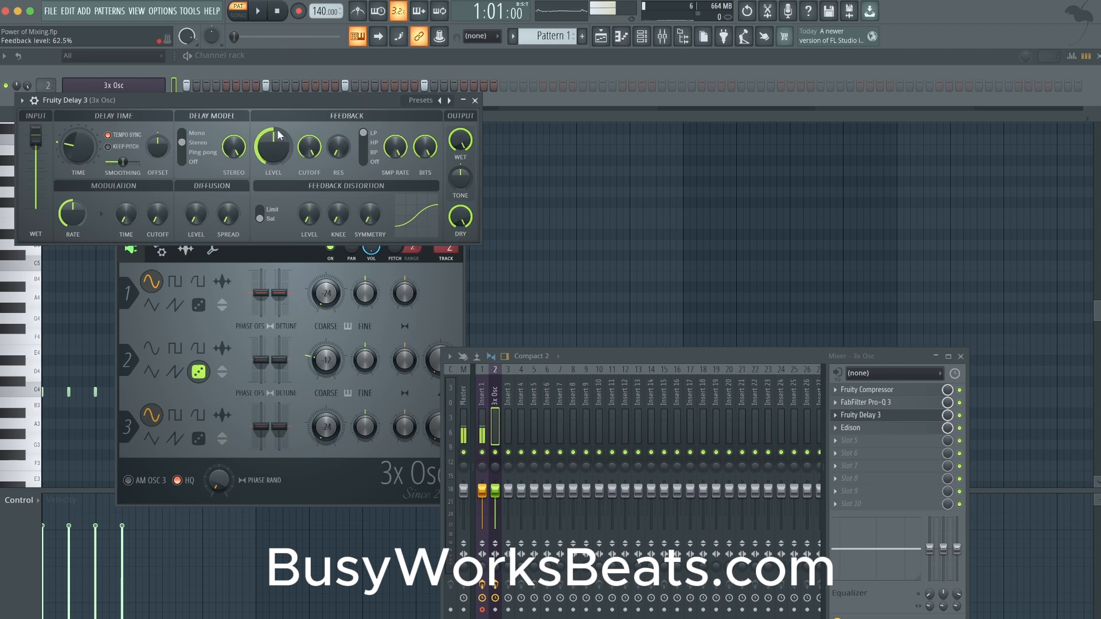
left_click_drag(79, 150, 81, 161)
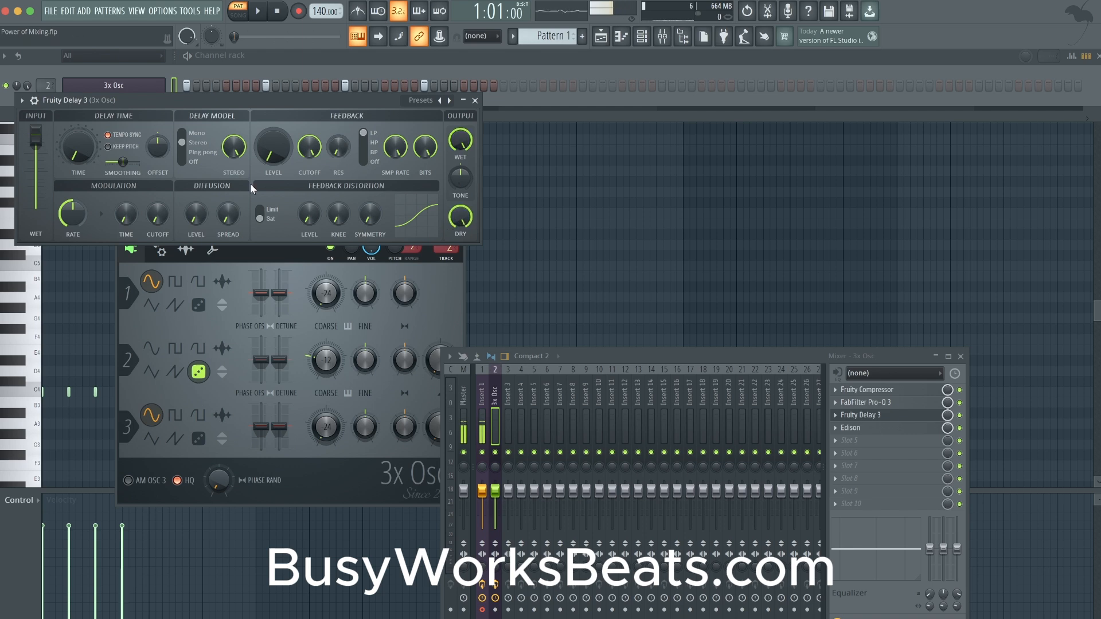
- Set Fruity Delay 3's modulation time to about 58.3% while auditioning the pattern
key("space")
left_click_drag(128, 207, 129, 195)
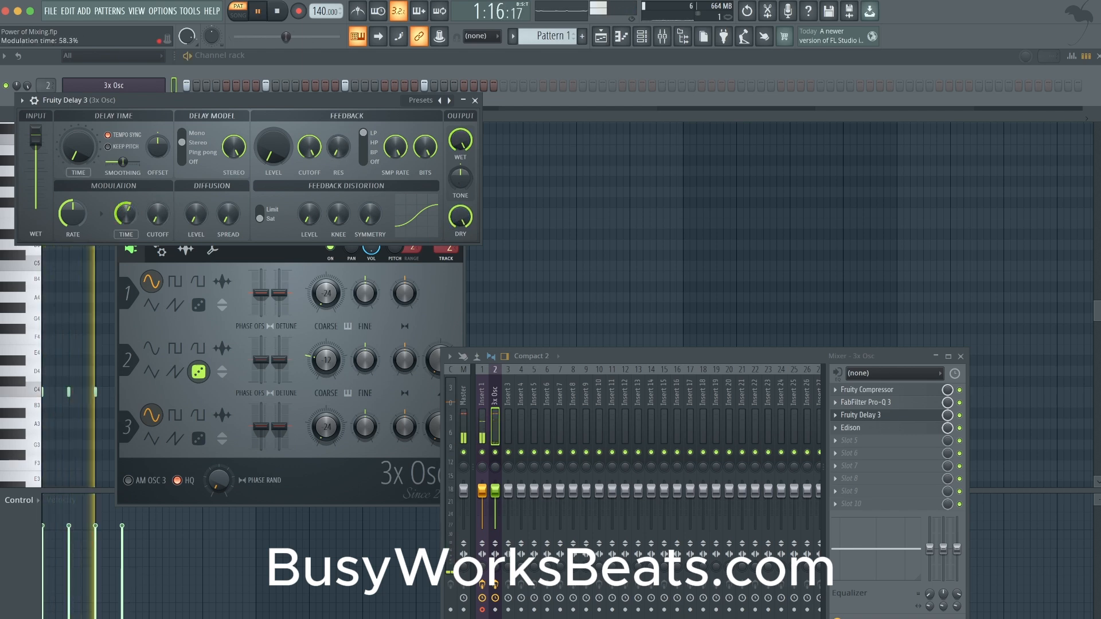
key("space")
- Switch oscillator 1 of 3x Osc to the noise waveform, audition it, and reset the channel volume to its default
left_click(164, 89)
key("space")
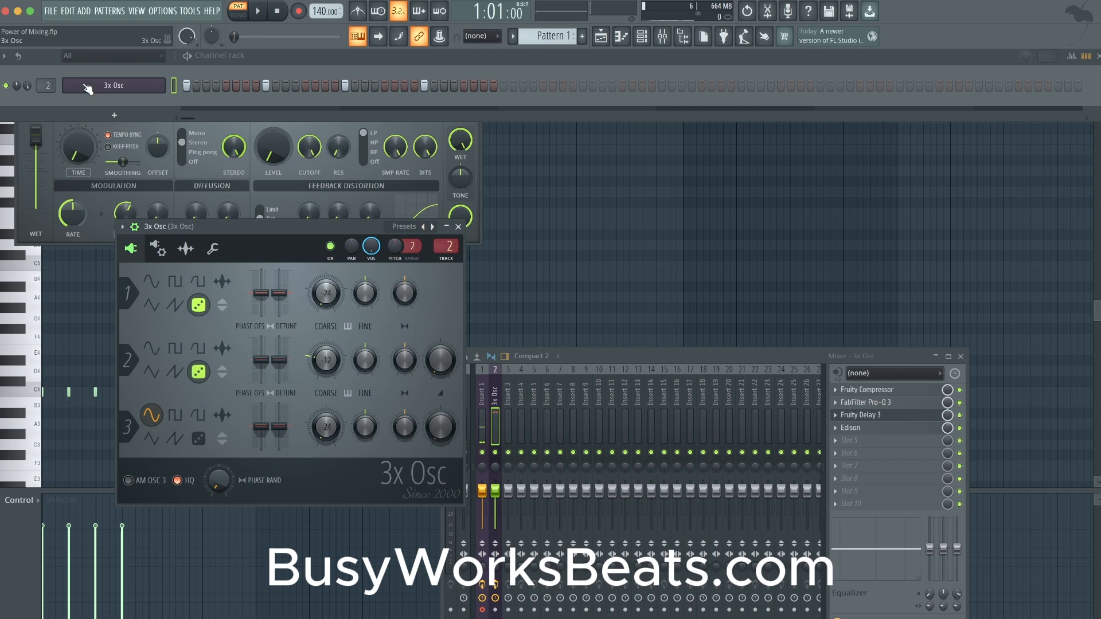
right_click(26, 88)
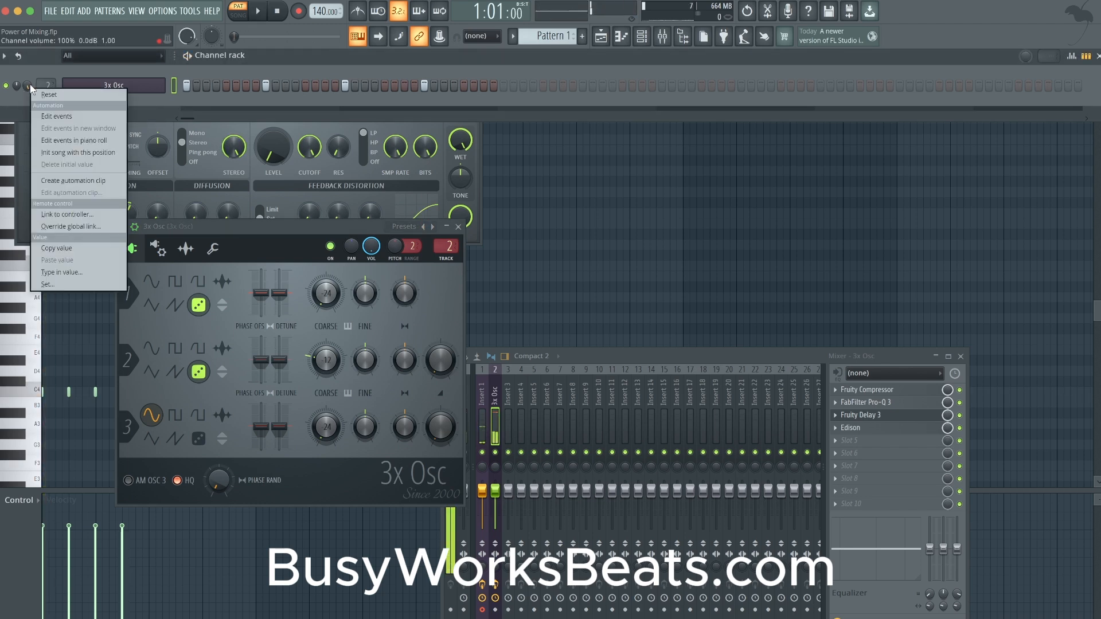
left_click(33, 92)
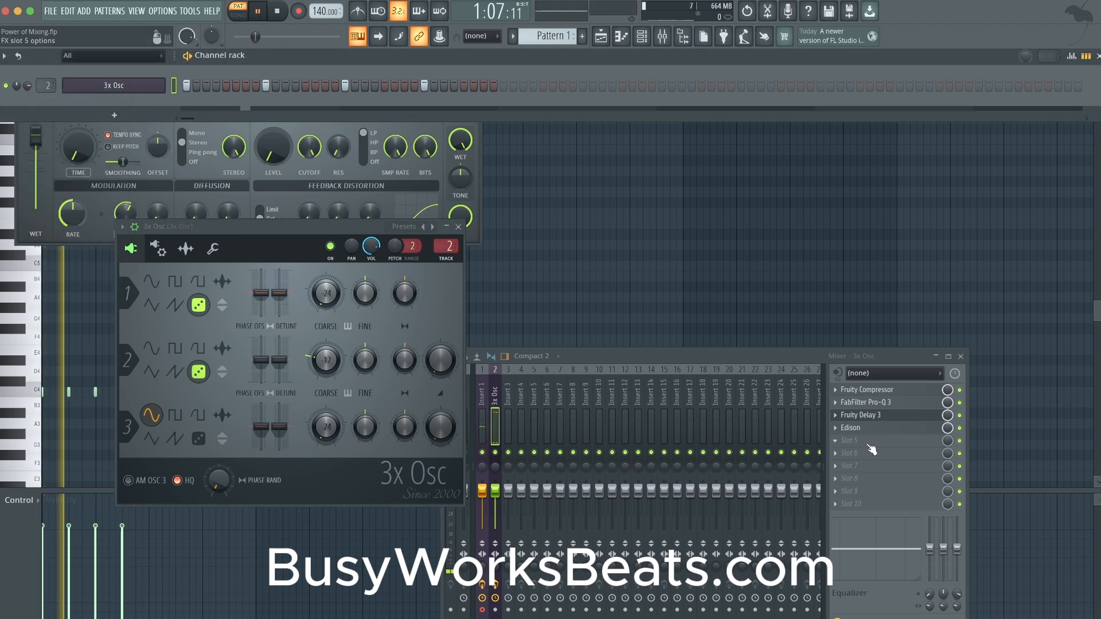
- Set Fruity Compressor's ratio to 5.3:1 and attack to 11.2 ms, and reset its gain to 0.0 dB during playback
left_click(896, 391)
key("space")
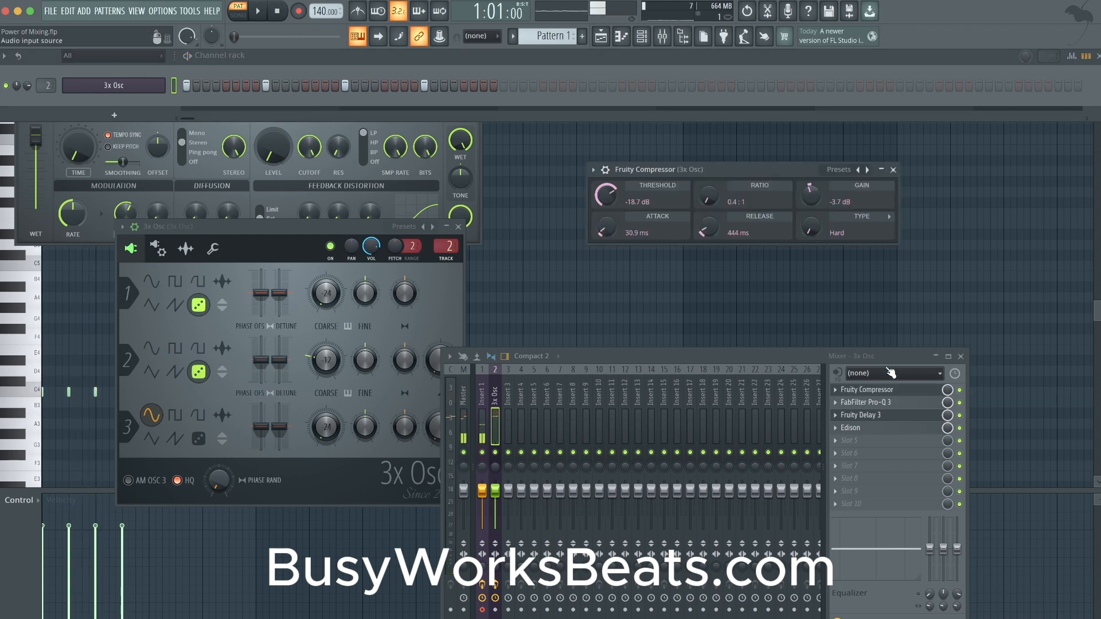
key("space")
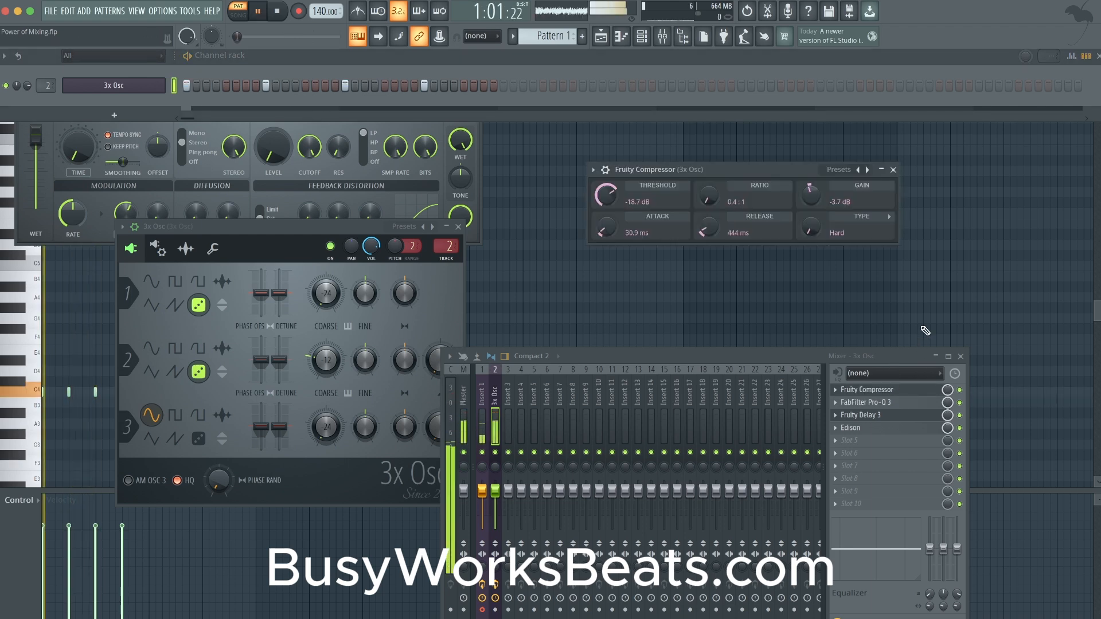
left_click_drag(709, 197, 709, 183)
left_click_drag(709, 195, 709, 192)
left_click_drag(605, 227, 605, 234)
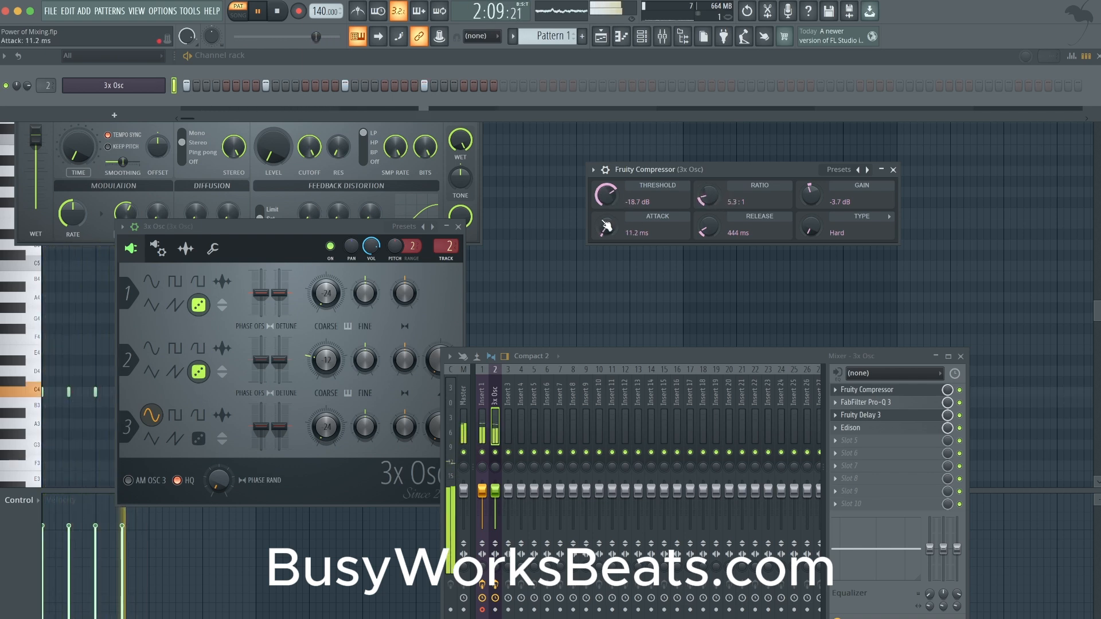
right_click(823, 198)
- Audition the track with Fruity Delay 3 and FabFilter Pro-Q 3 bypassed, re-enable only the delay, and close the 3x Osc window
left_click(873, 386)
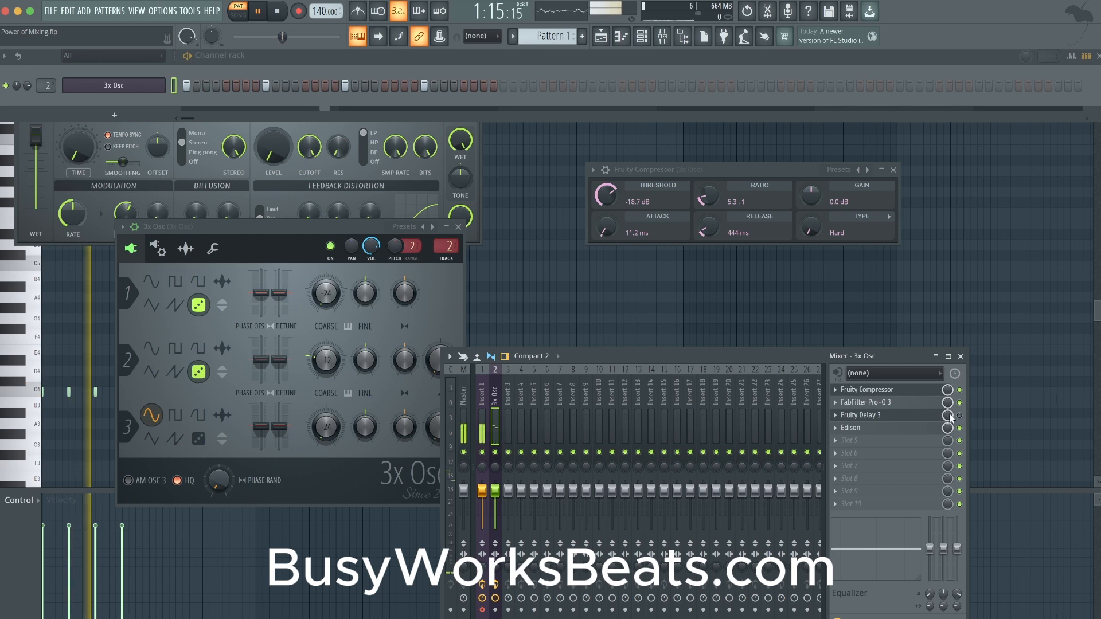
left_click(959, 402)
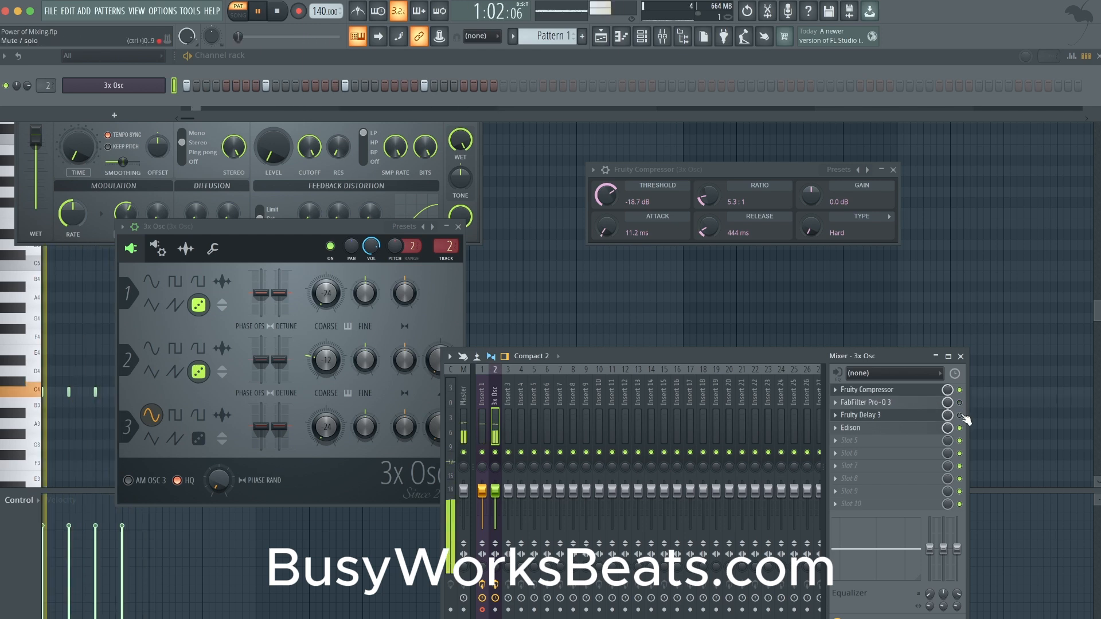
left_click(934, 417)
left_click(936, 422)
key("space")
key("space")
key("space")
left_click(156, 88)
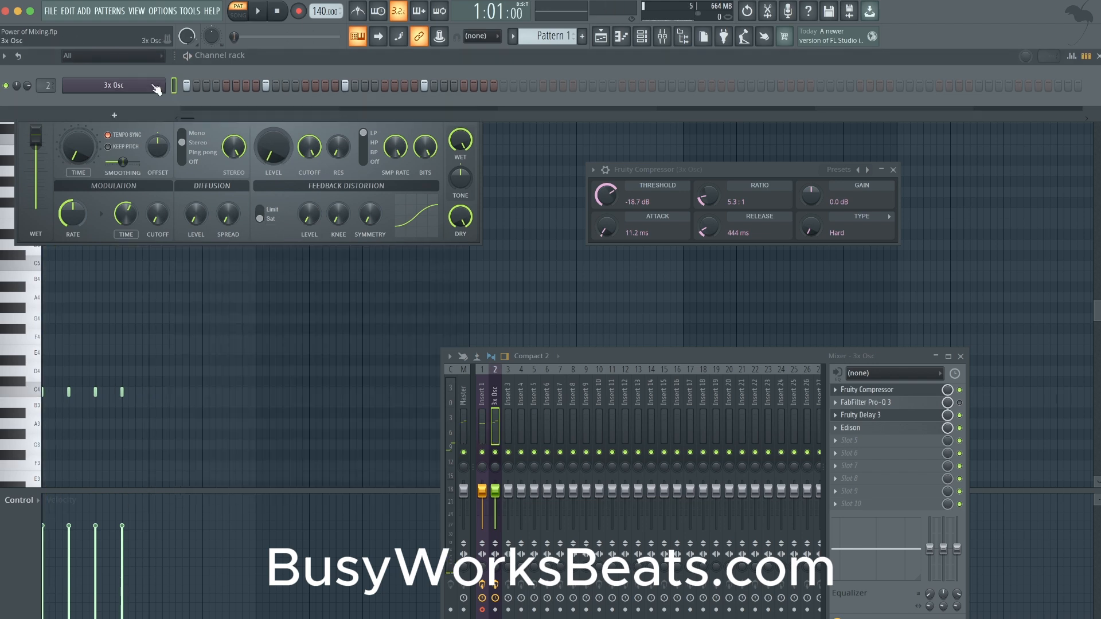
- Open 3x Osc, compare the playing sound with Fruity Delay 3 bypassed and enabled, and bring up the delay's settings
left_click(156, 87)
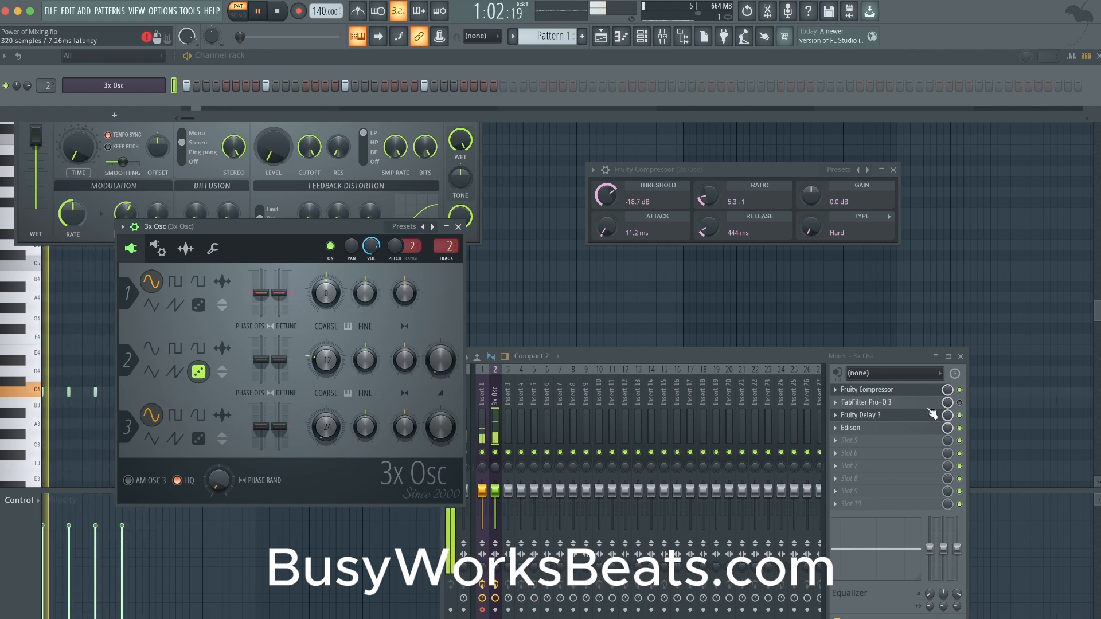
left_click(961, 418)
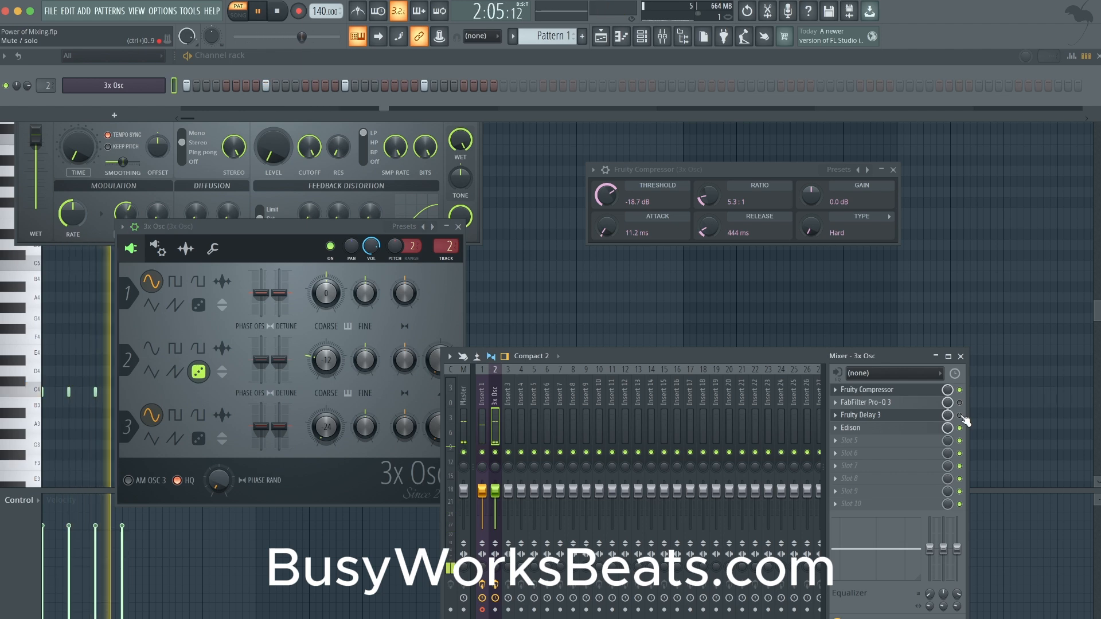
left_click(961, 417)
left_click(914, 417)
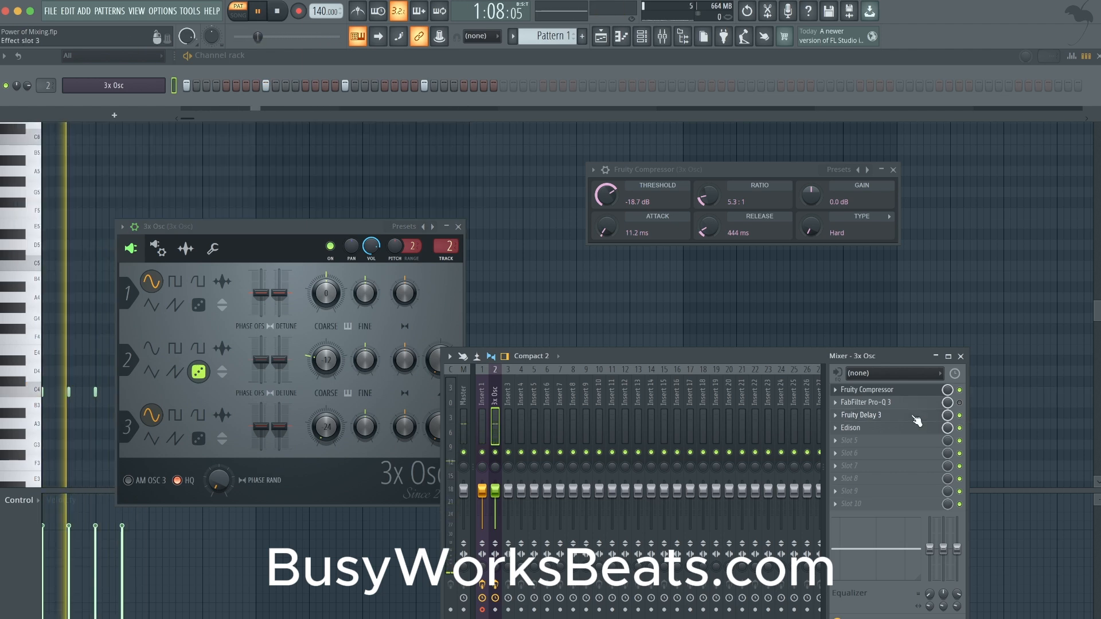
left_click(915, 416)
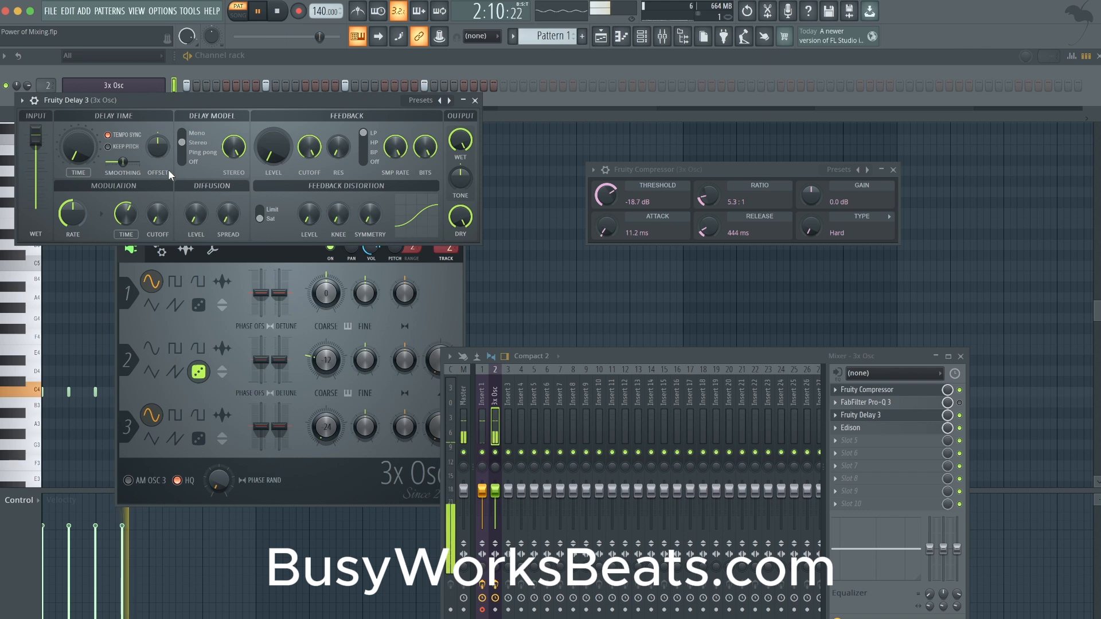
key("space")
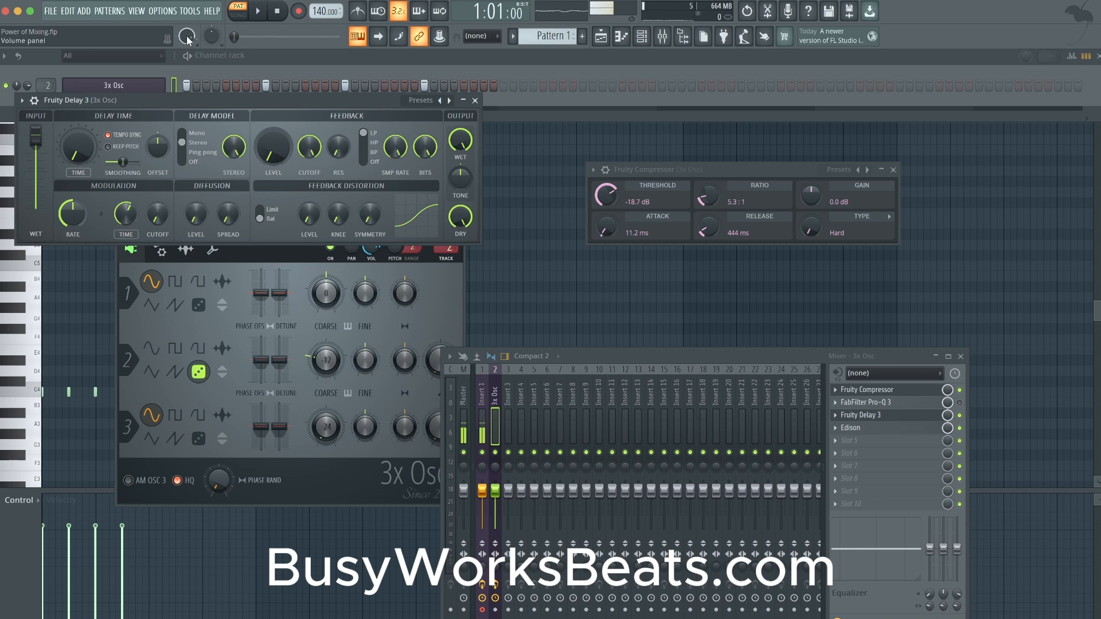
- Raise Fruity Delay 3's right/left delay time offset and audition the pattern with it
left_click_drag(156, 146, 157, 109)
key("space")
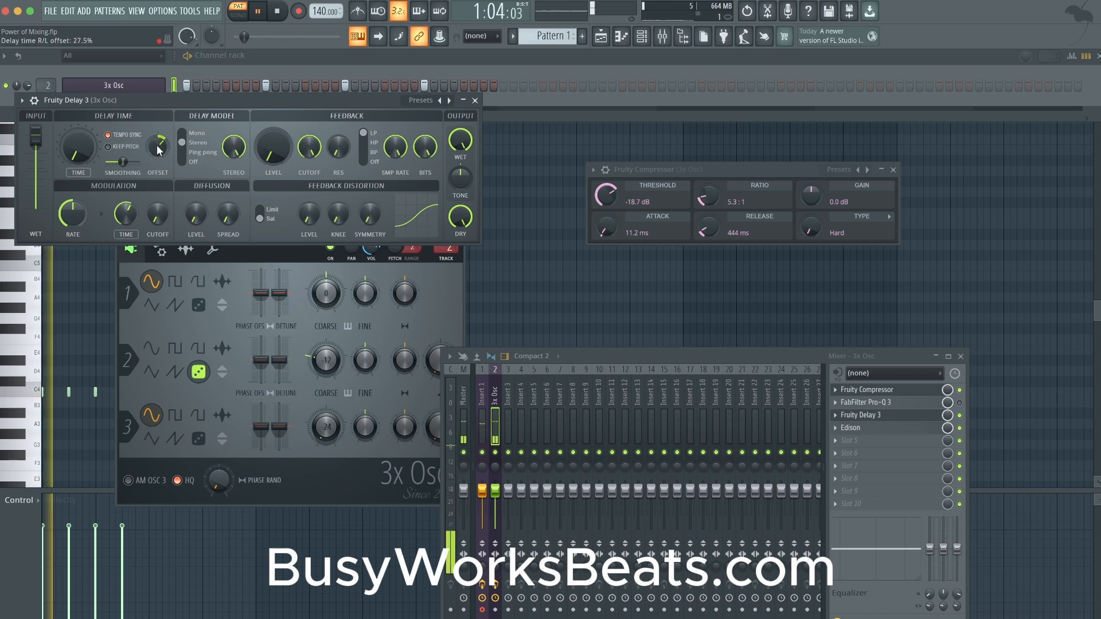
right_click(157, 146)
key("Escape")
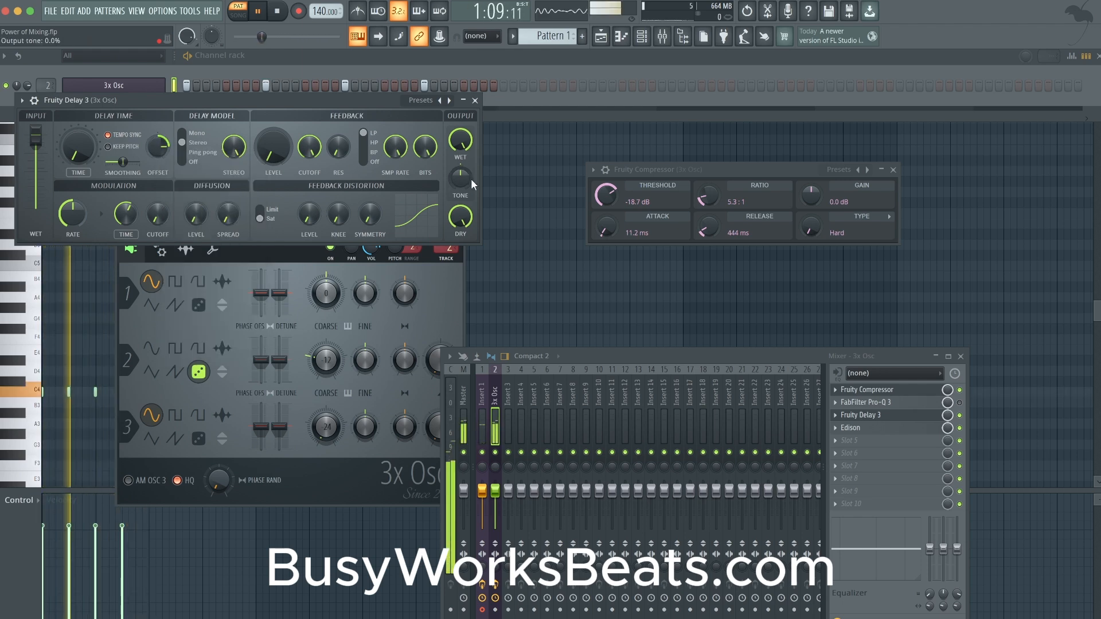
key("space")
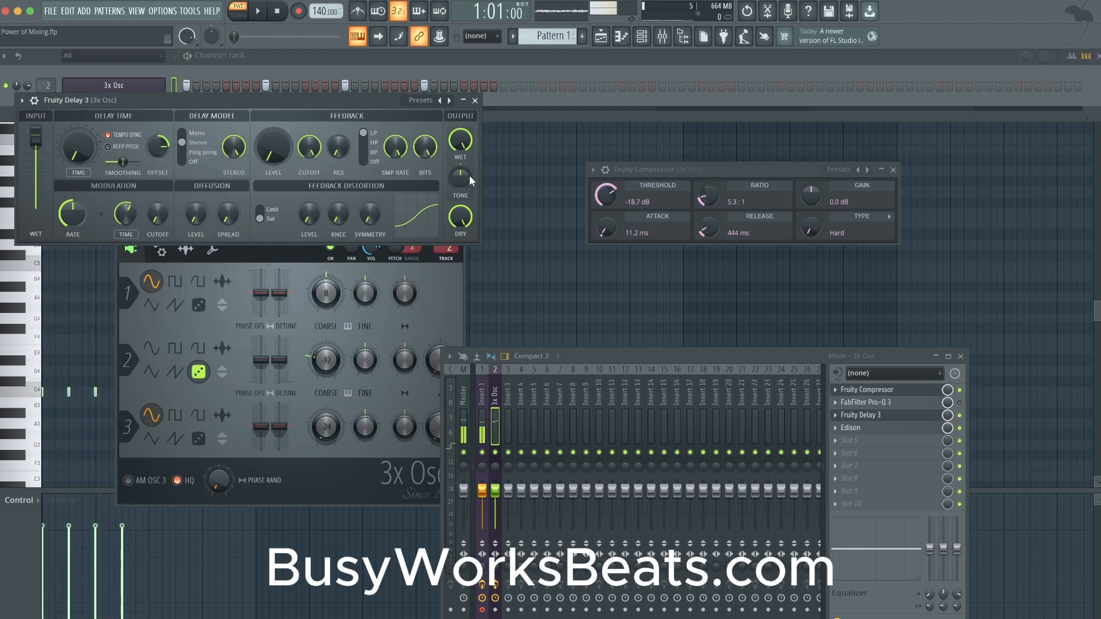
key("space")
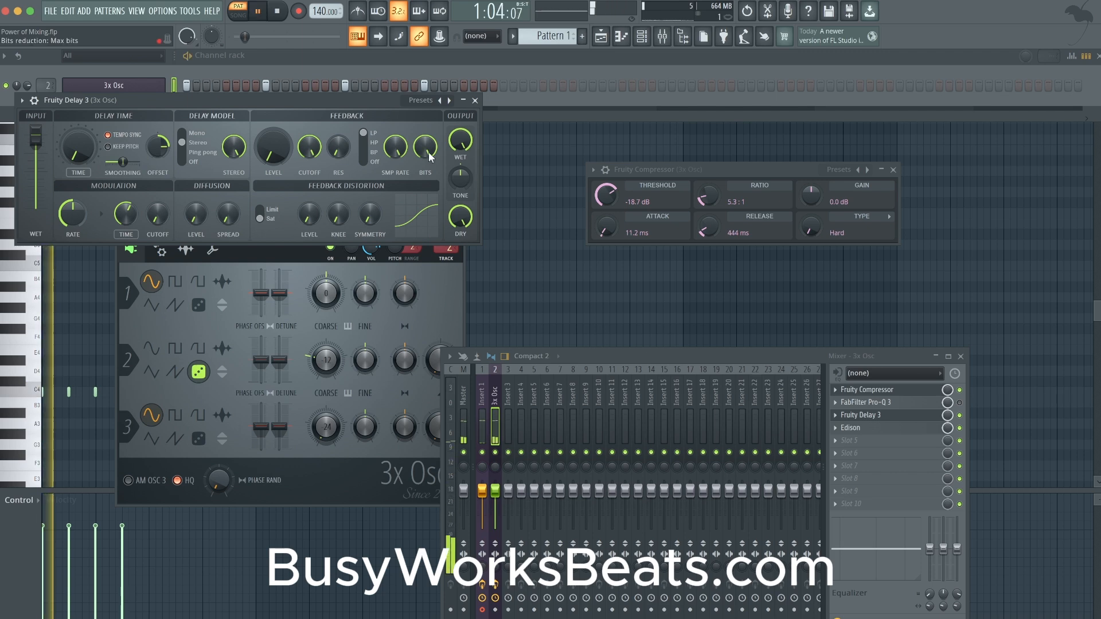
- Switch the delay model to ping pong with its pan at 57.8%, and compare the wet output at 0% and 100%
left_click(192, 153)
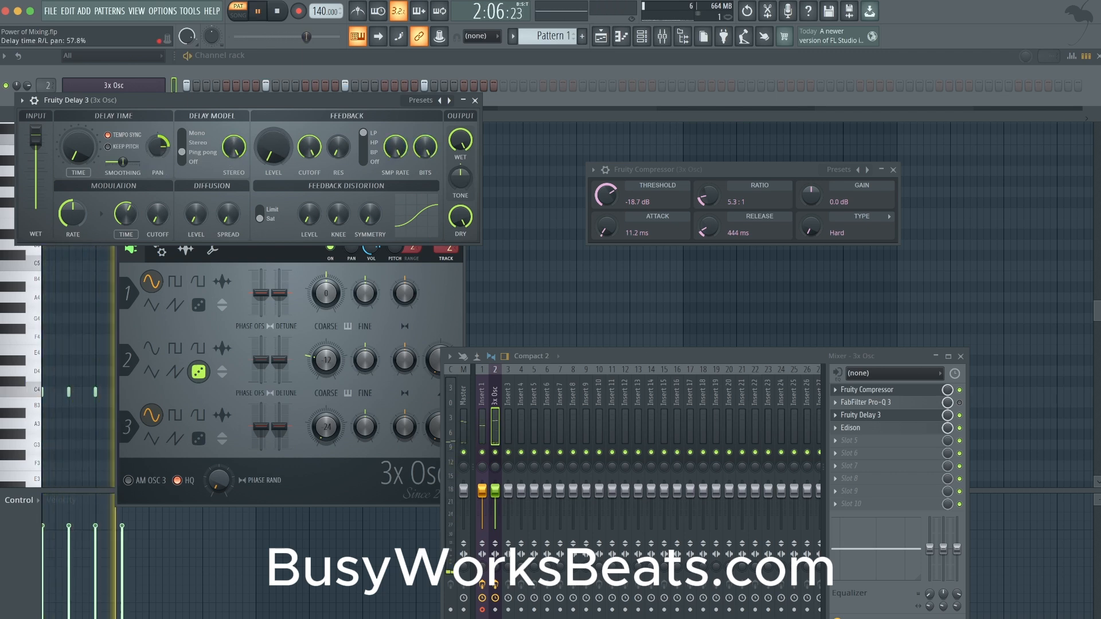
left_click_drag(464, 138, 464, 189)
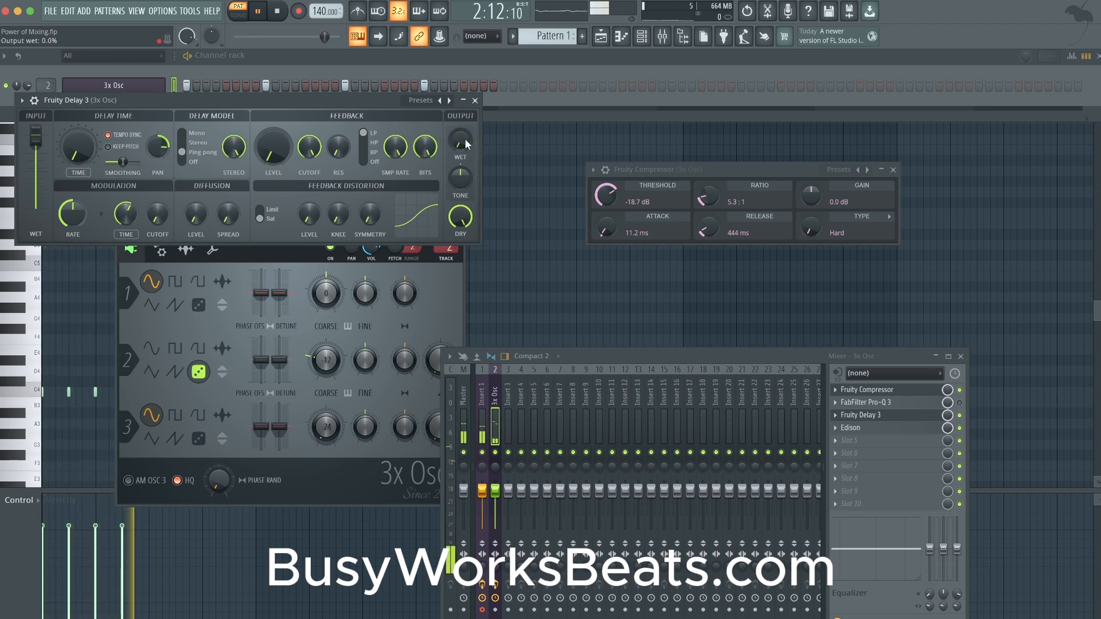
left_click_drag(464, 139, 464, 89)
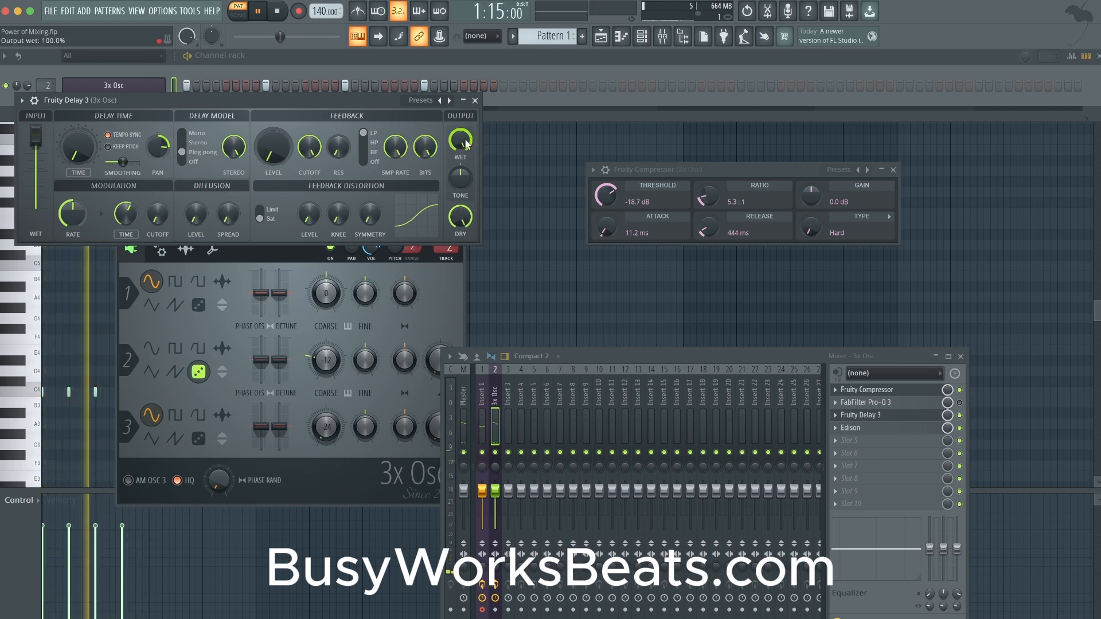
- Stop playback, enable FabFilter Pro-Q 3 in place of Fruity Delay 3, and check its EQ curve
key("space")
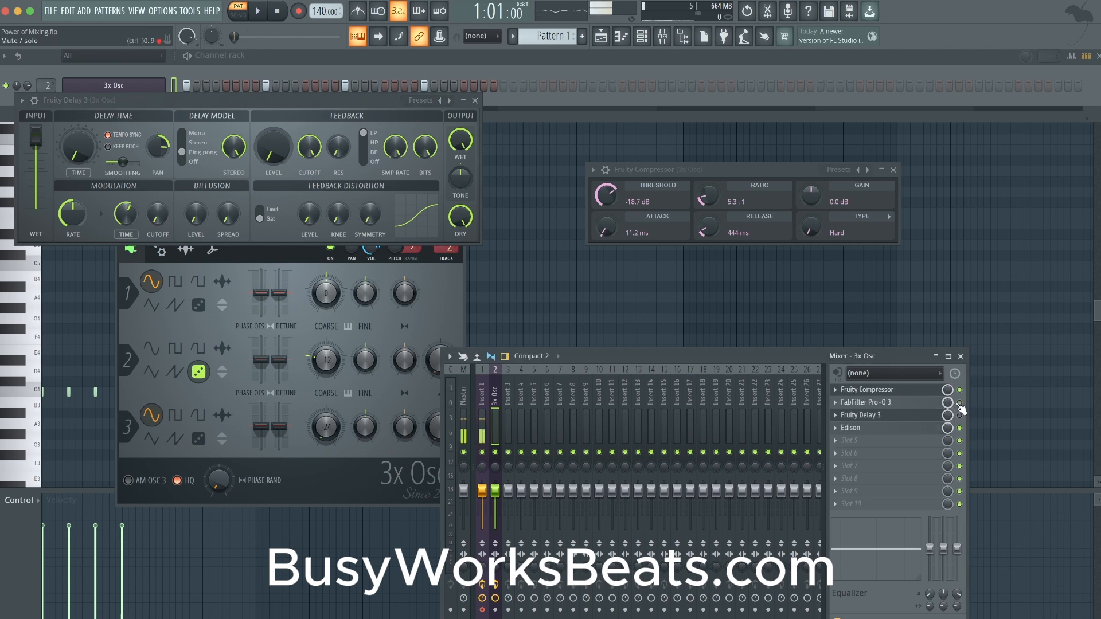
left_click(895, 403)
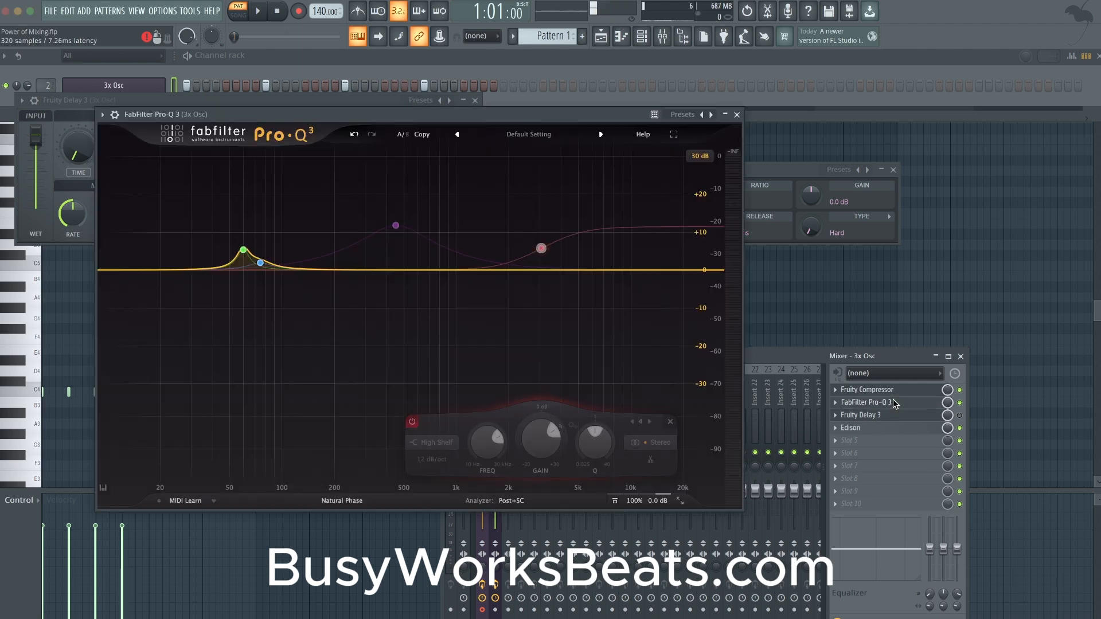
left_click(737, 115)
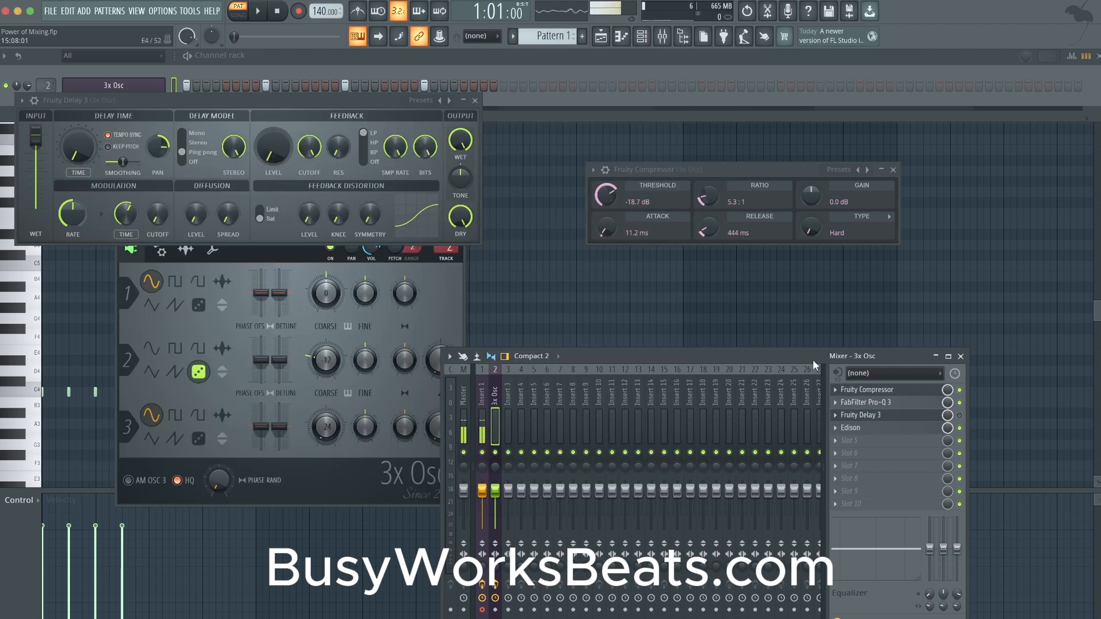
- Set oscillator 1's coarse pitch in 3x Osc to -24 semitones and audition the pattern
left_click(122, 85)
left_click(123, 85)
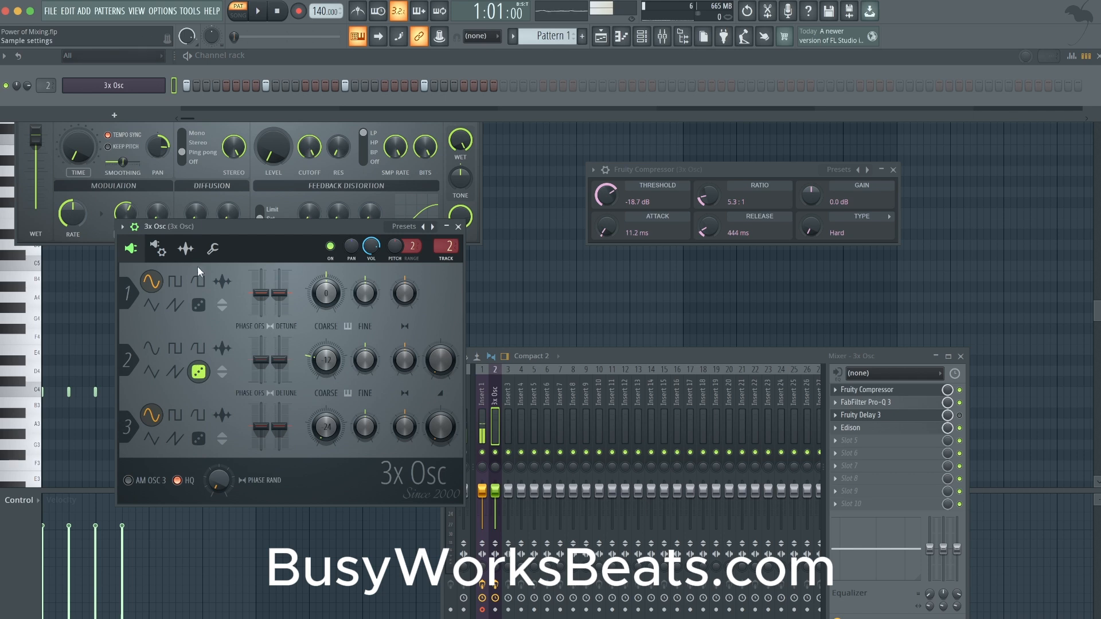
left_click(186, 249)
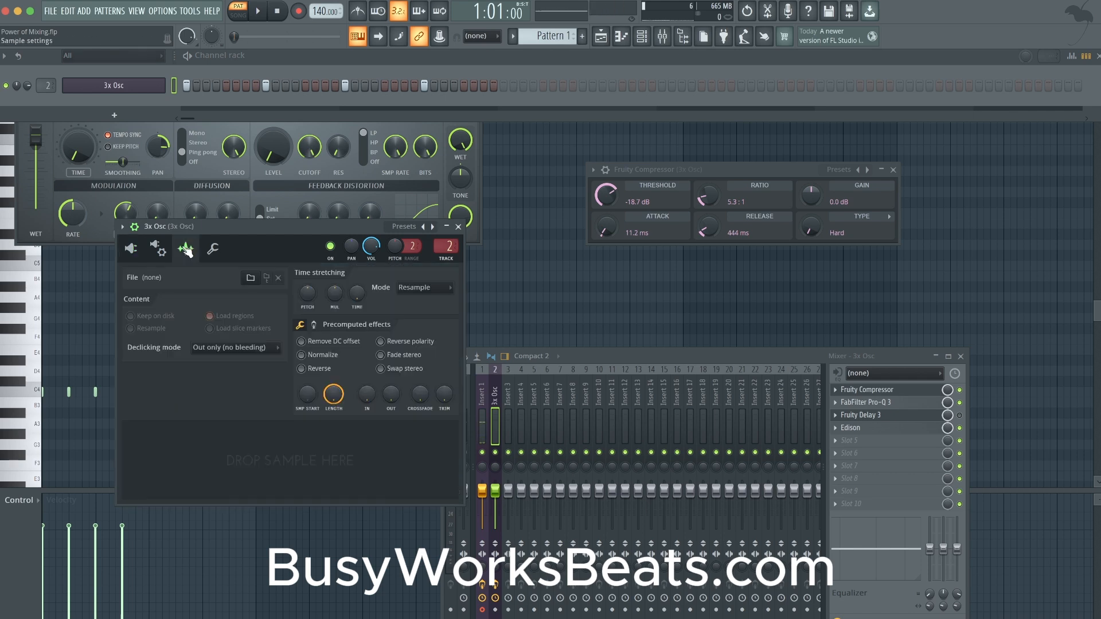
left_click(213, 249)
left_click(132, 250)
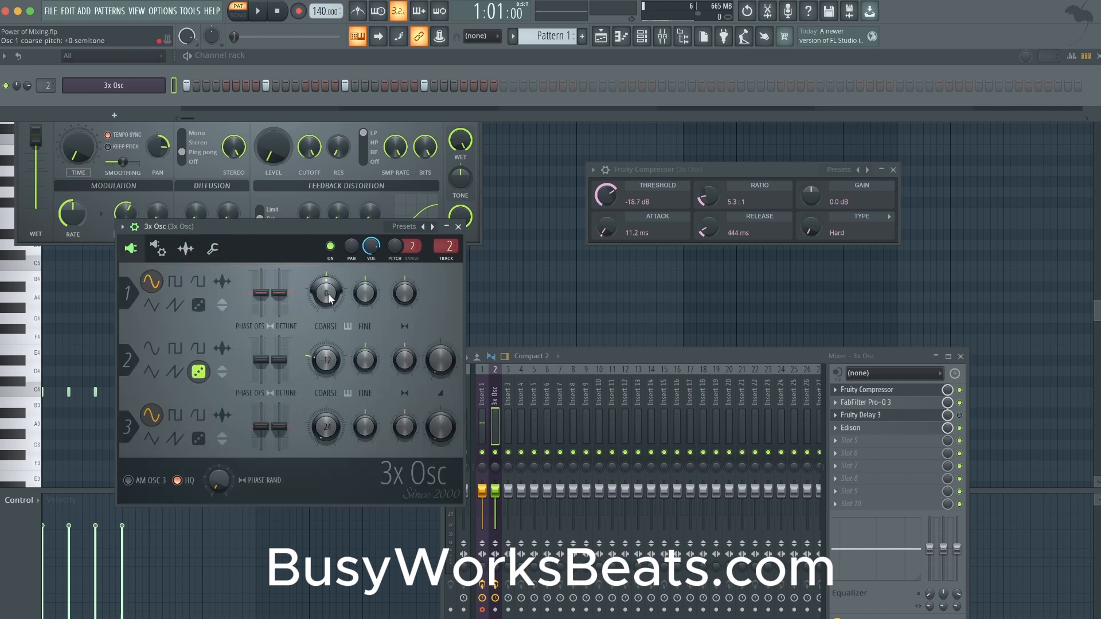
key("space")
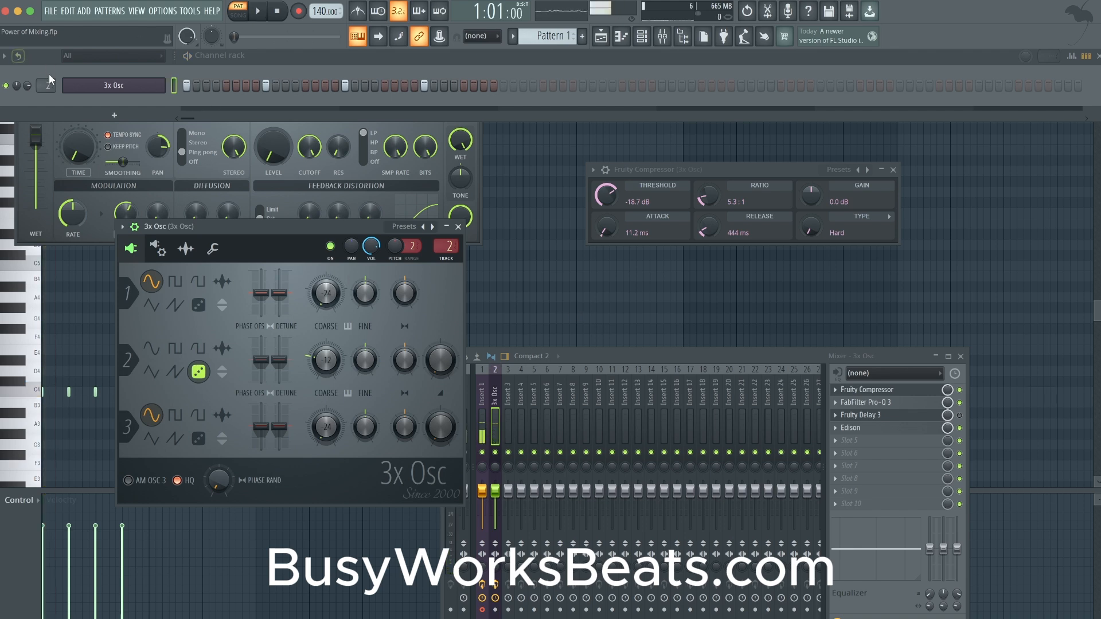
key("space")
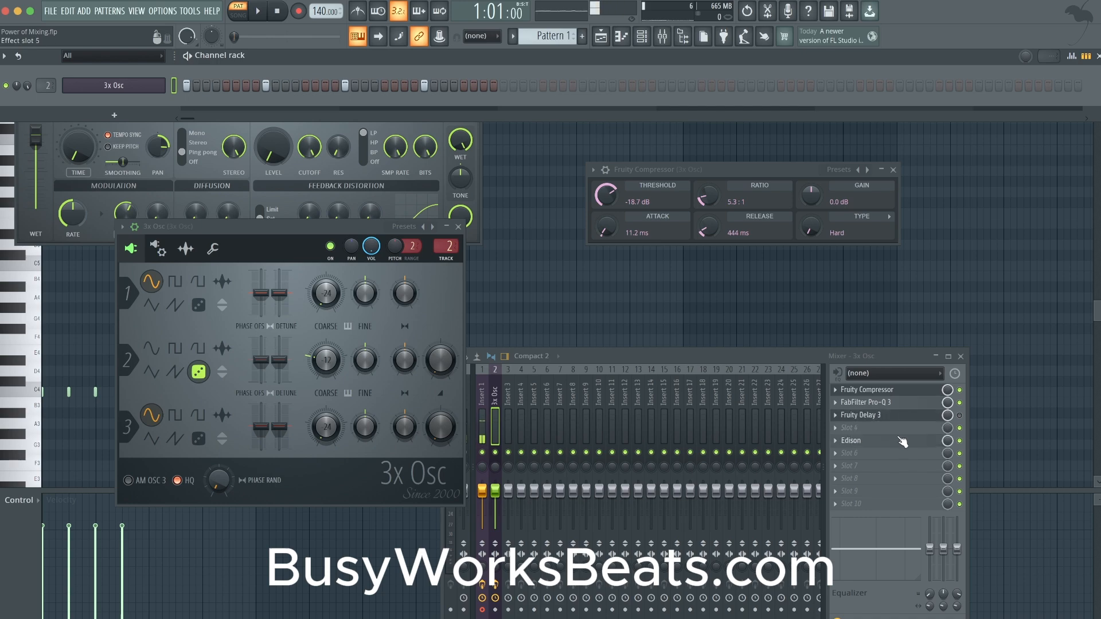
- Insert Fruity soft clipper in effect slot 4 ahead of Edison and place its window beside 3x Osc
left_click(903, 445)
mouse_move(850, 363)
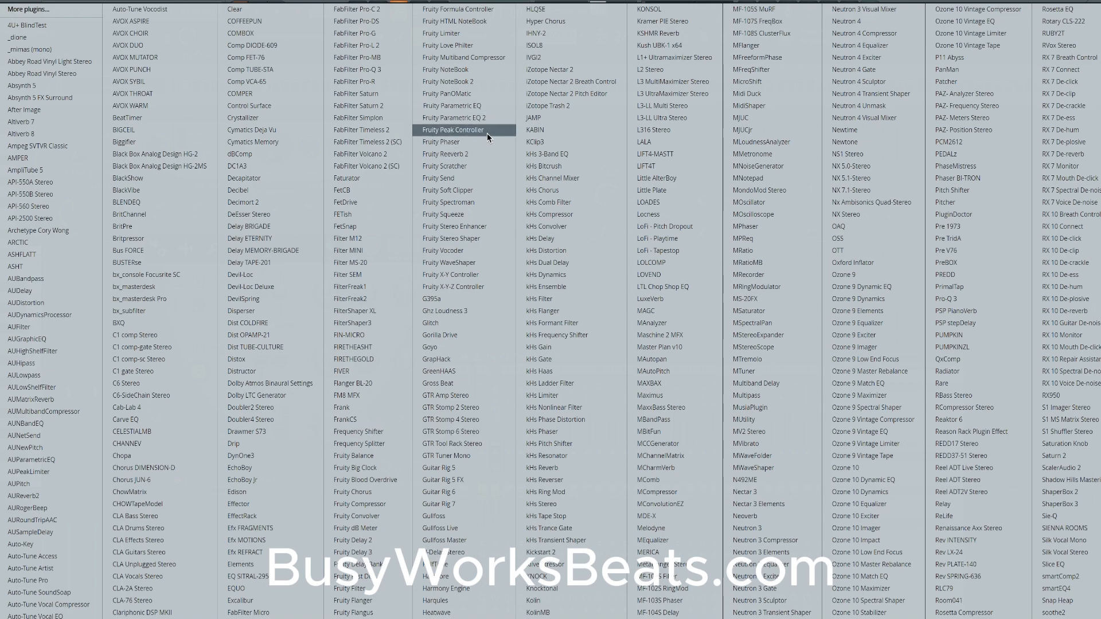
left_click(479, 190)
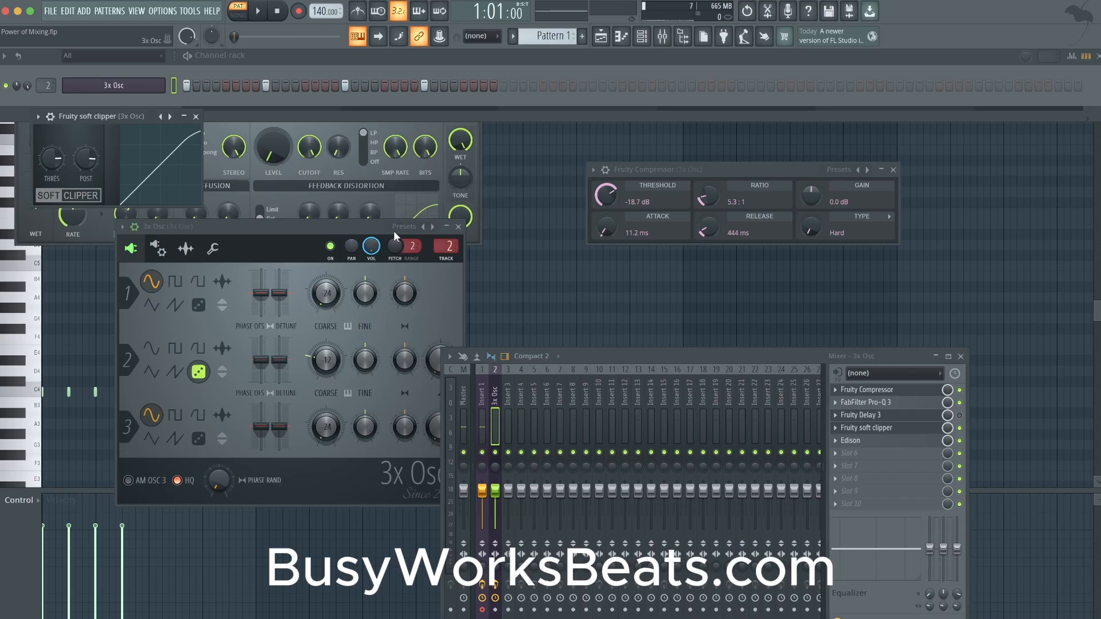
left_click_drag(104, 116, 544, 254)
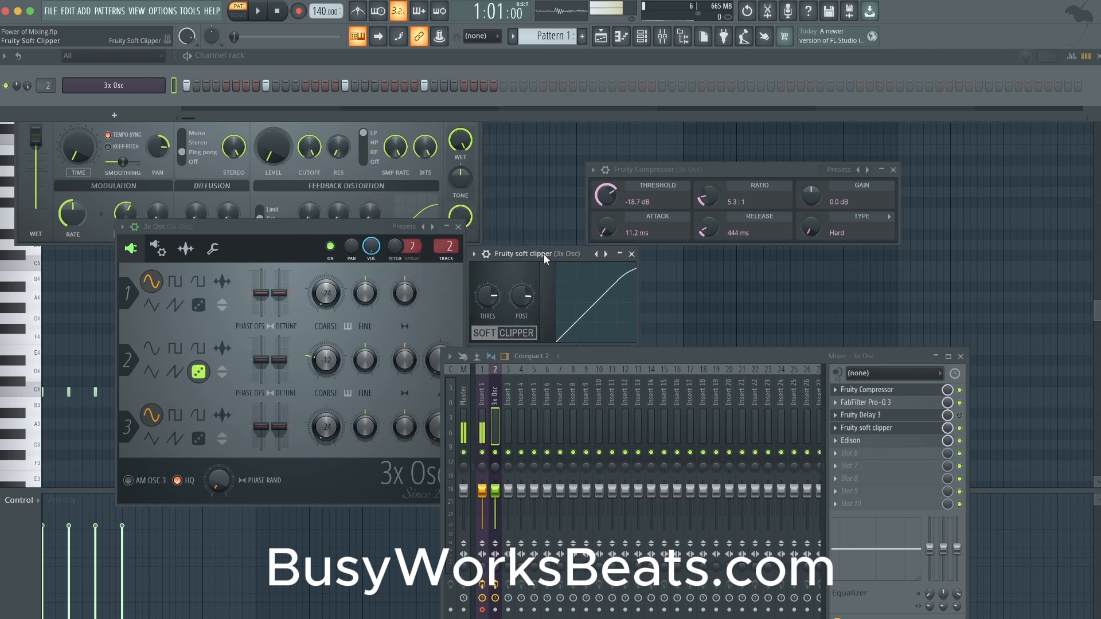
- Open Edison on the 3x Osc track, arm it to record on input, and play the pattern to capture the waveform
left_click(894, 440)
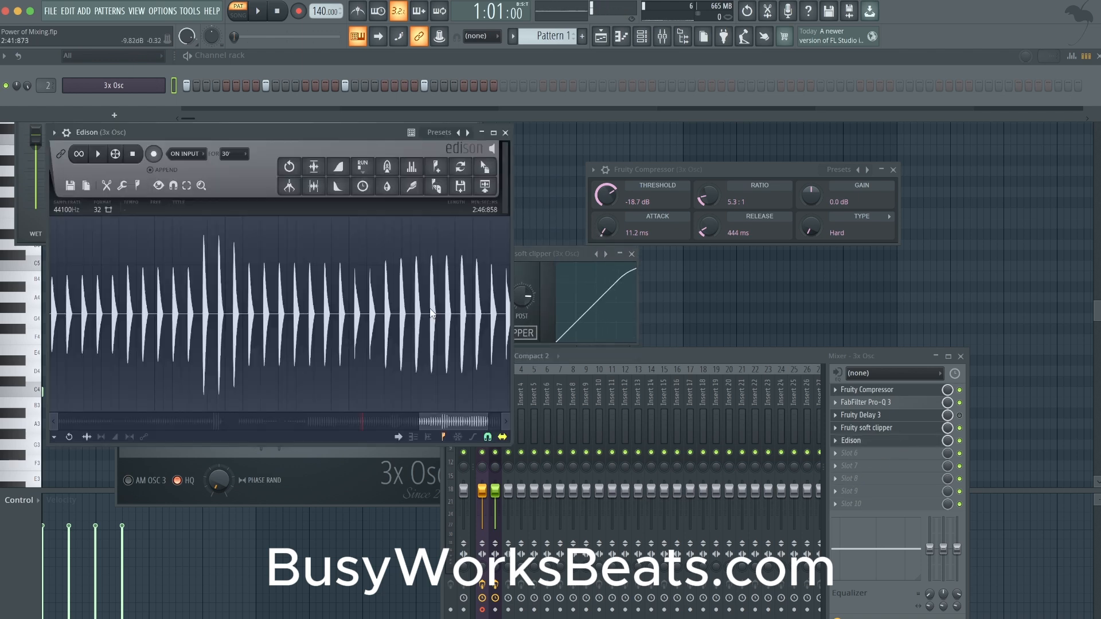
left_click(154, 154)
left_click(257, 11)
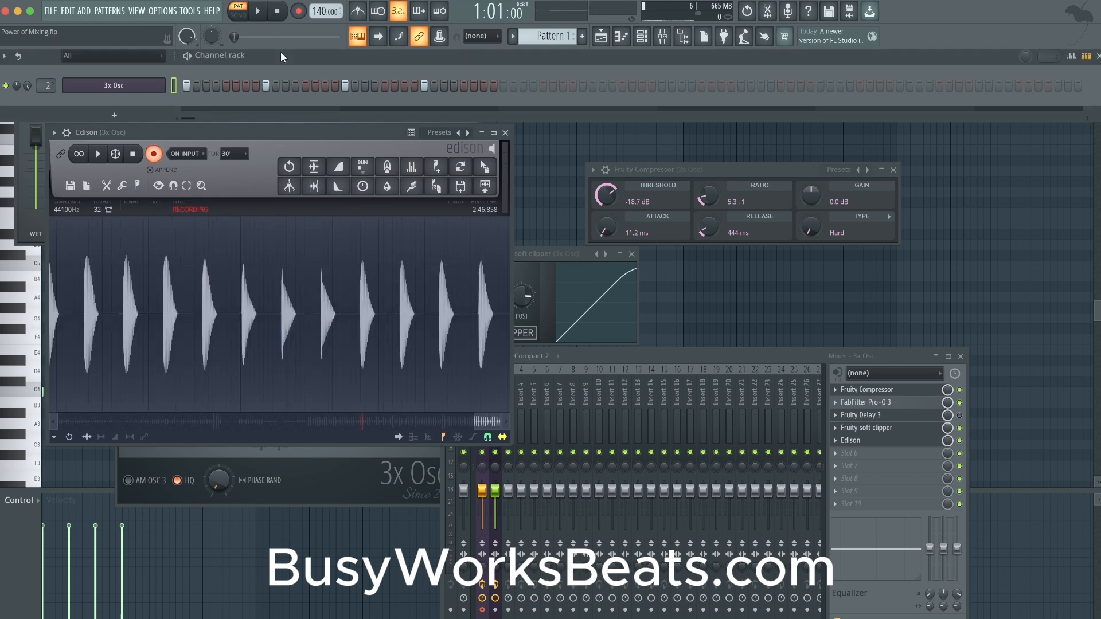
key("space")
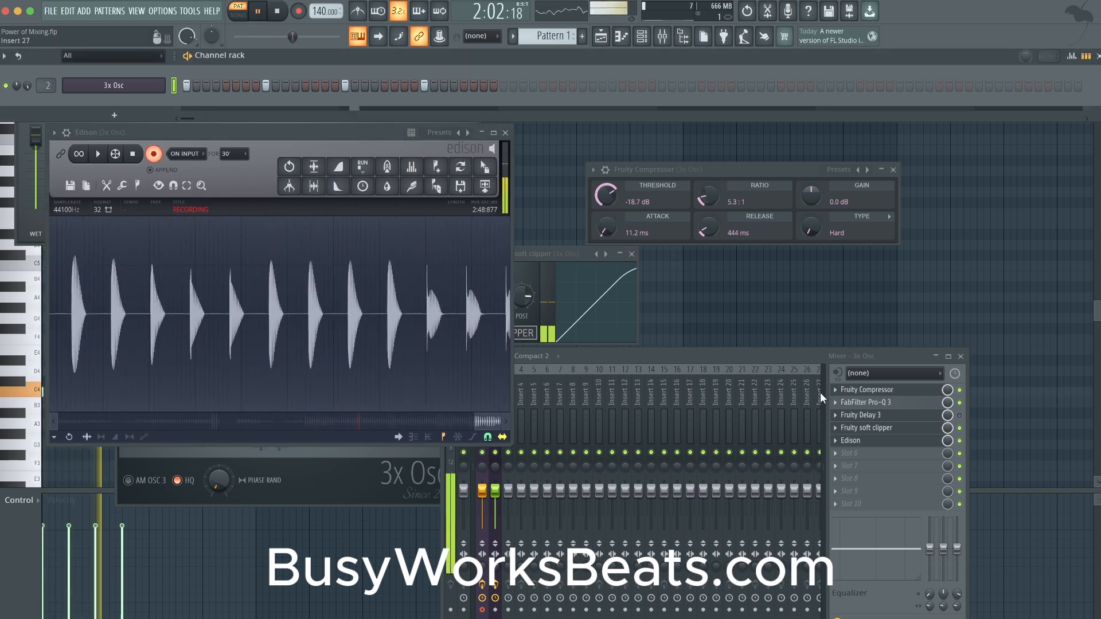
- Set Fruity Compressor's ratio to 1.0:1 and its threshold to 0.0 dB while Edison records
left_click(938, 393)
left_click(903, 390)
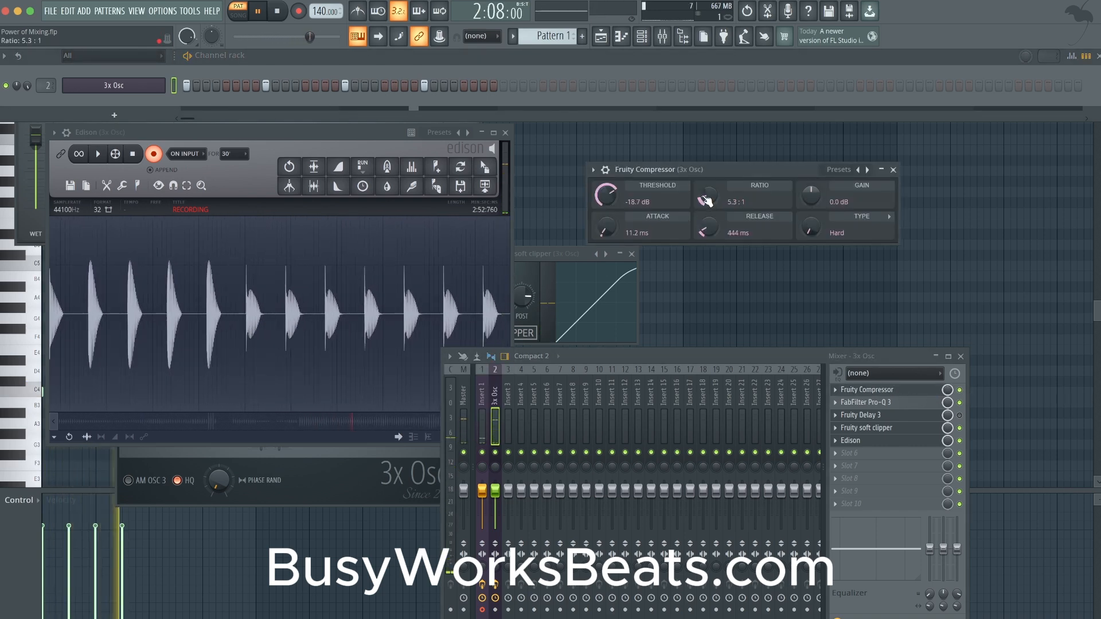
left_click_drag(704, 197, 705, 213)
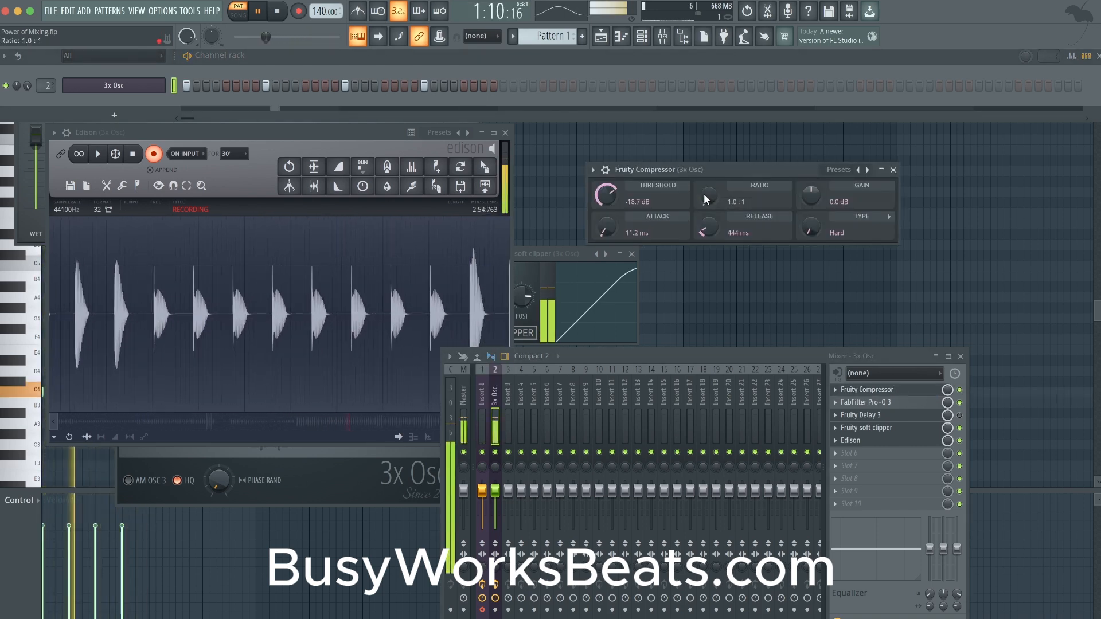
left_click_drag(610, 201, 610, 175)
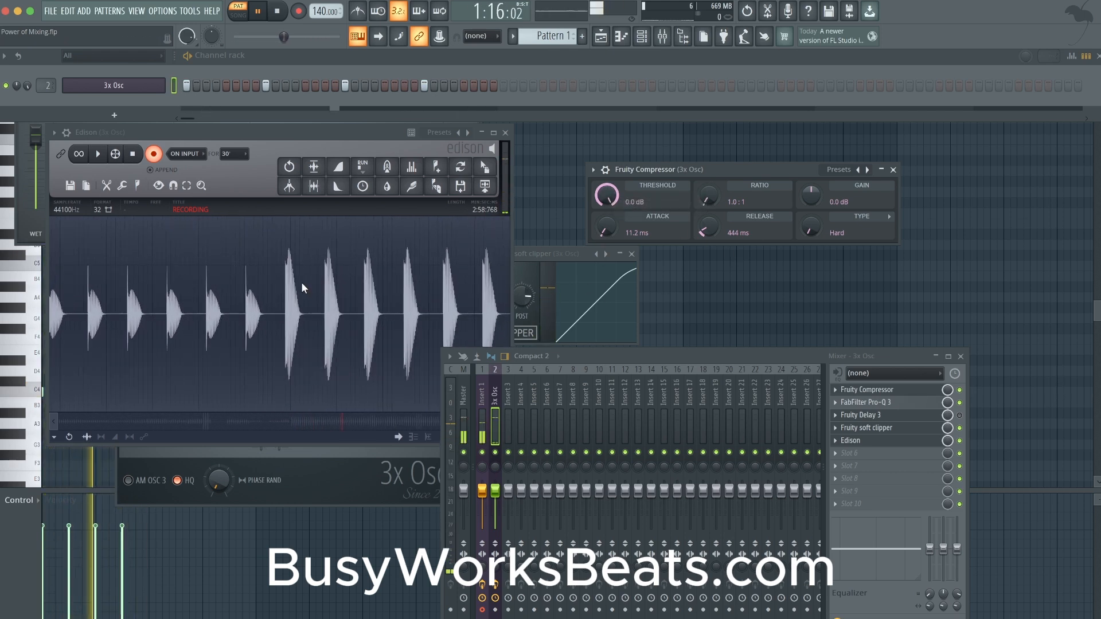
- Reopen Fruity soft clipper clear of Edison's waveform and lower its threshold while recording
left_click(883, 428)
left_click(883, 428)
left_click_drag(538, 250, 704, 186)
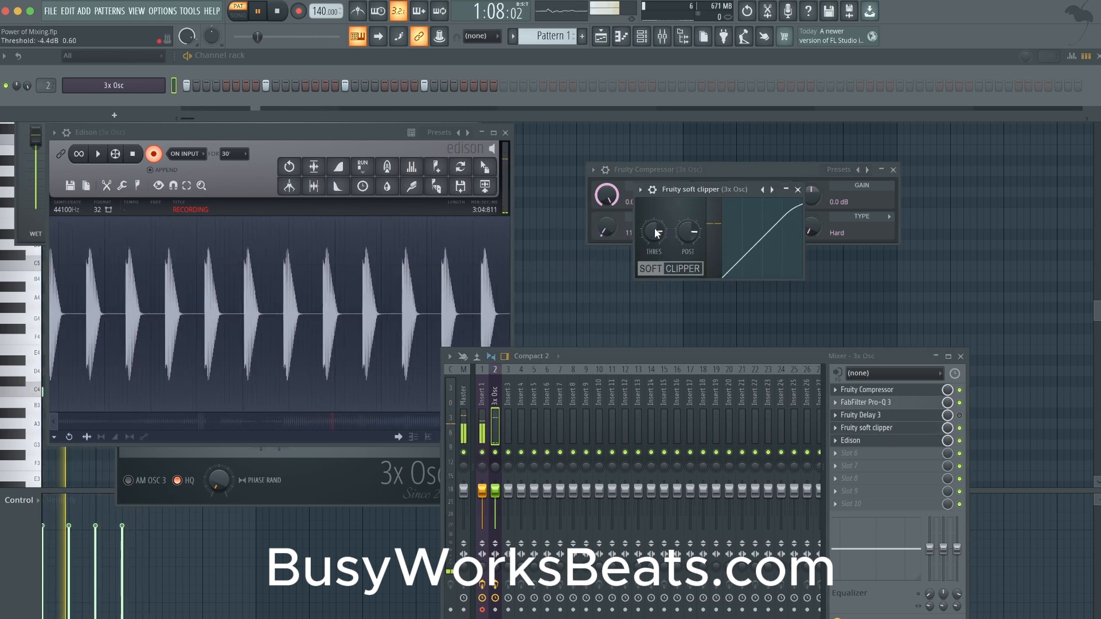
left_click_drag(655, 229, 655, 258)
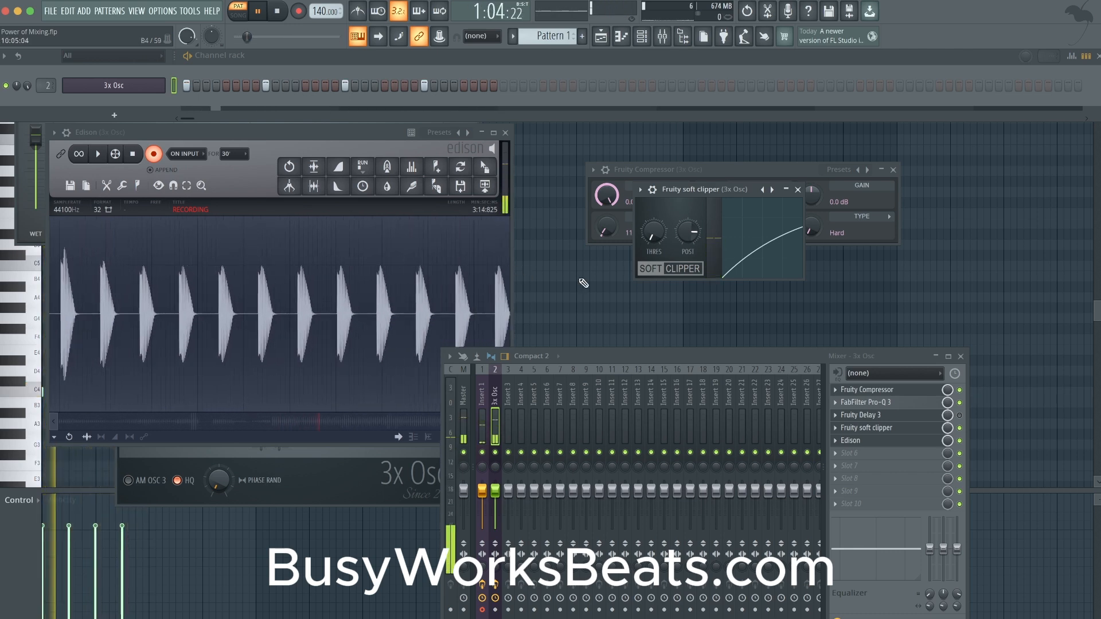
mouse_move(649, 233)
left_mouse_down()
mouse_move(649, 212)
mouse_move(649, 233)
left_mouse_up()
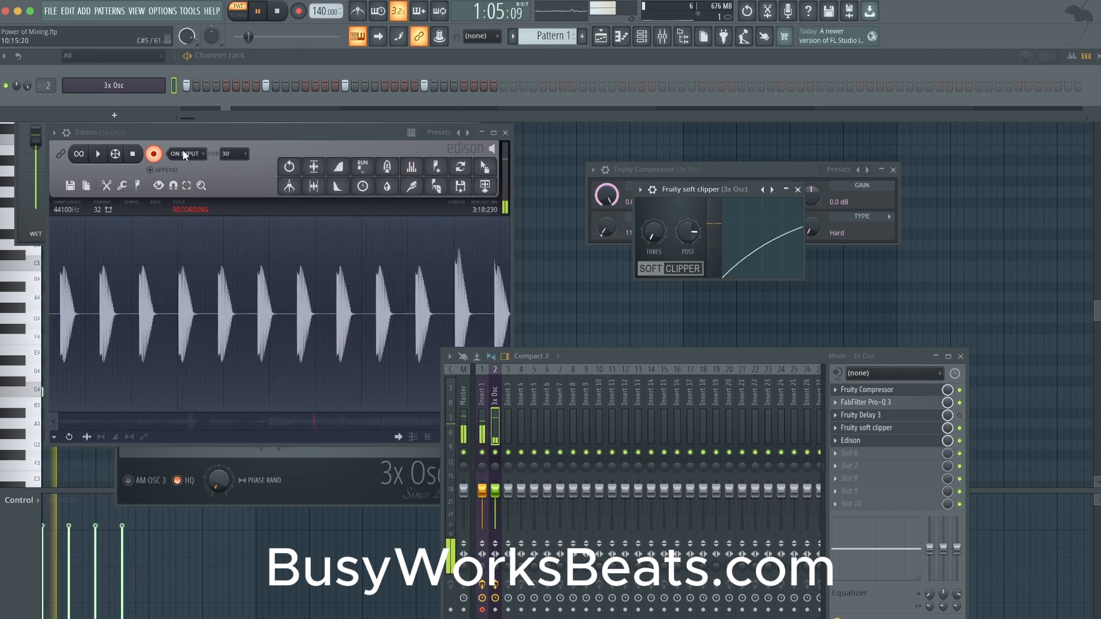
- Raise 3x Osc's volume multiplier to about 147% and set the soft clipper's post gain to 50%
left_click(114, 86)
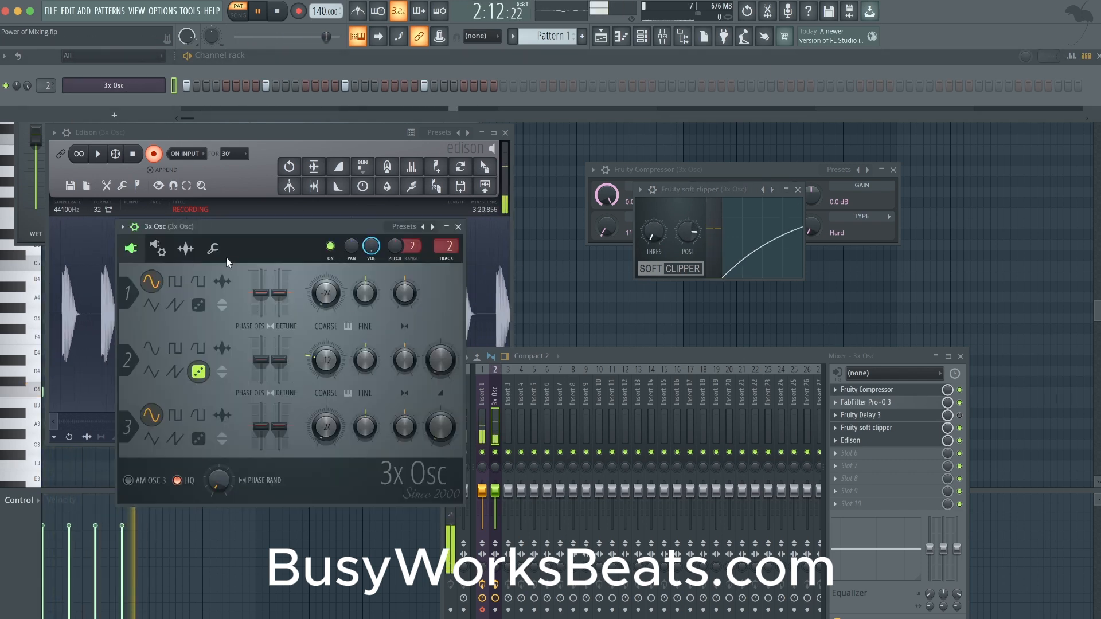
left_click(213, 248)
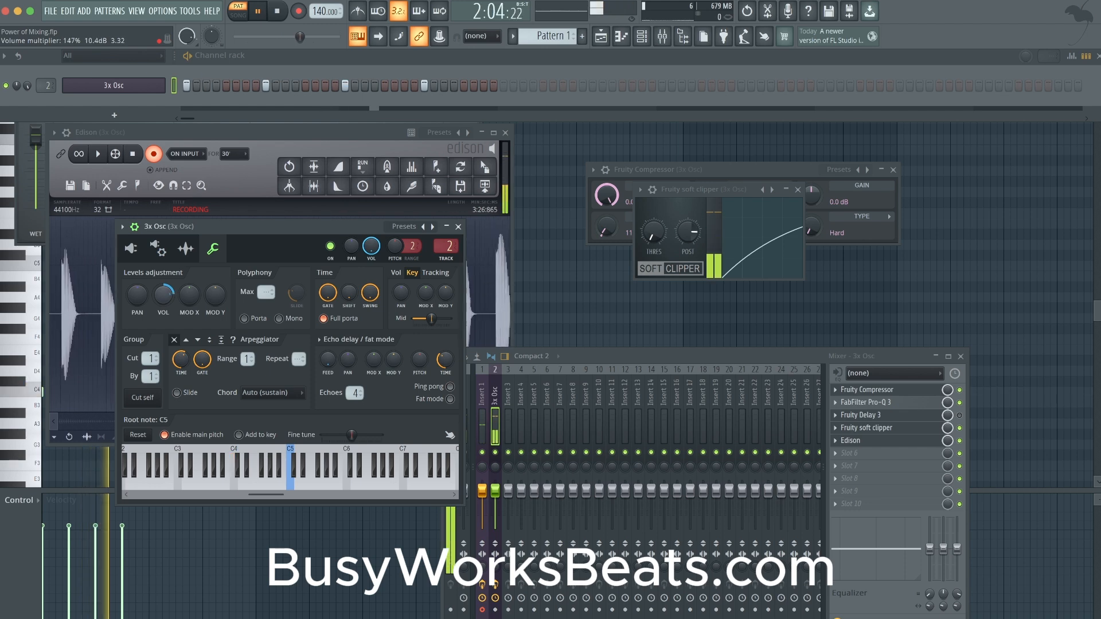
mouse_move(692, 234)
left_mouse_down()
mouse_move(692, 265)
mouse_move(701, 239)
left_mouse_up()
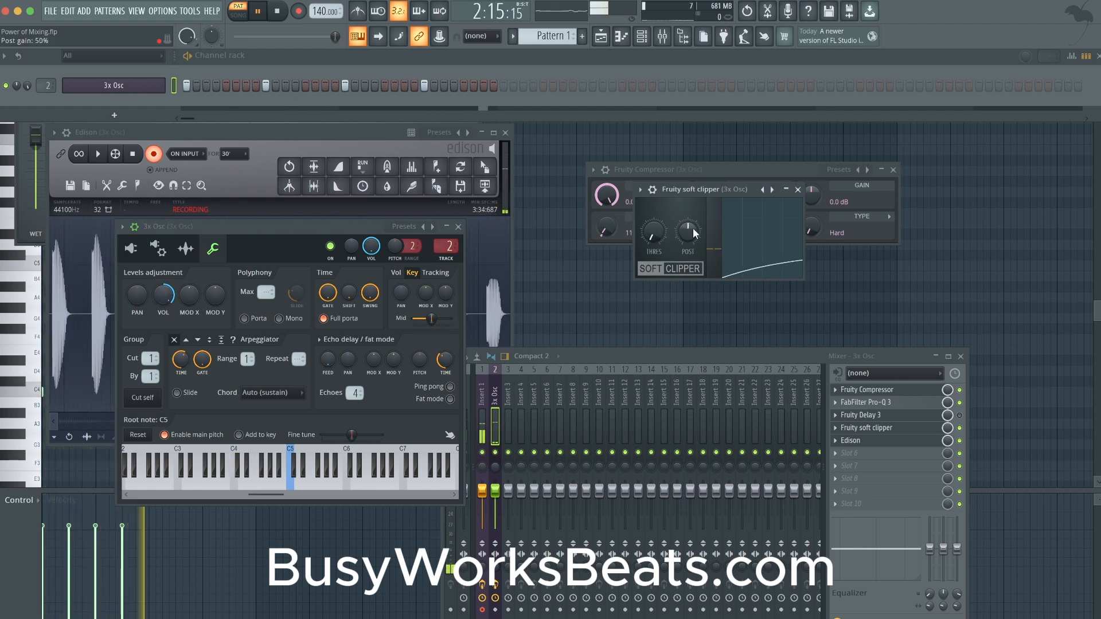
- Move the 3x Osc window clear of Edison's waveform and stop both the recording and the pattern playback
left_click_drag(164, 298, 164, 286)
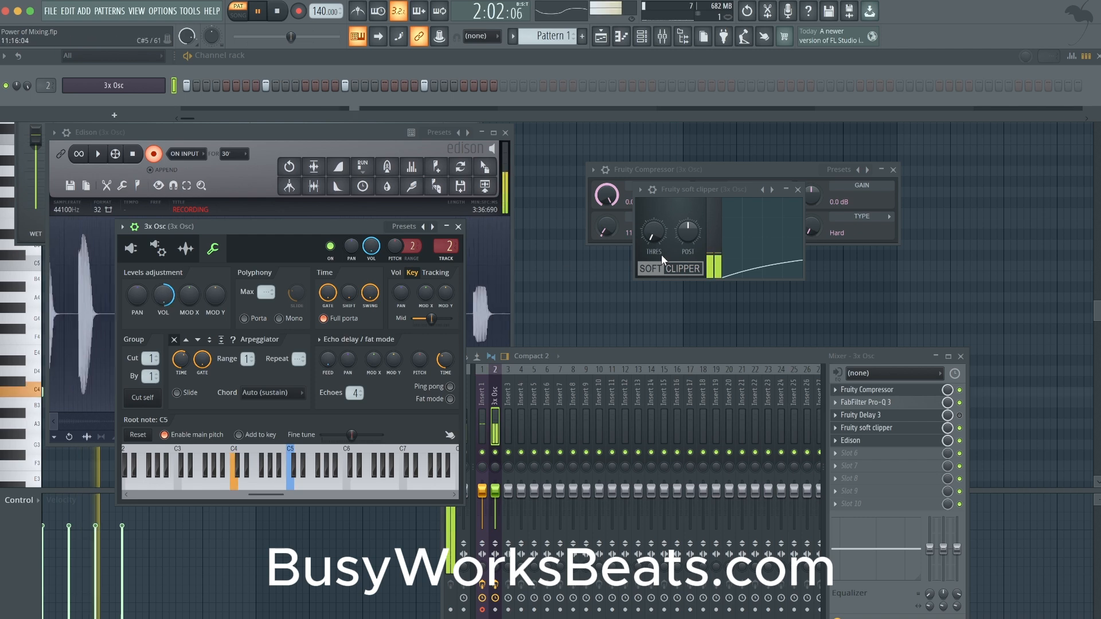
left_click_drag(294, 239, 793, 235)
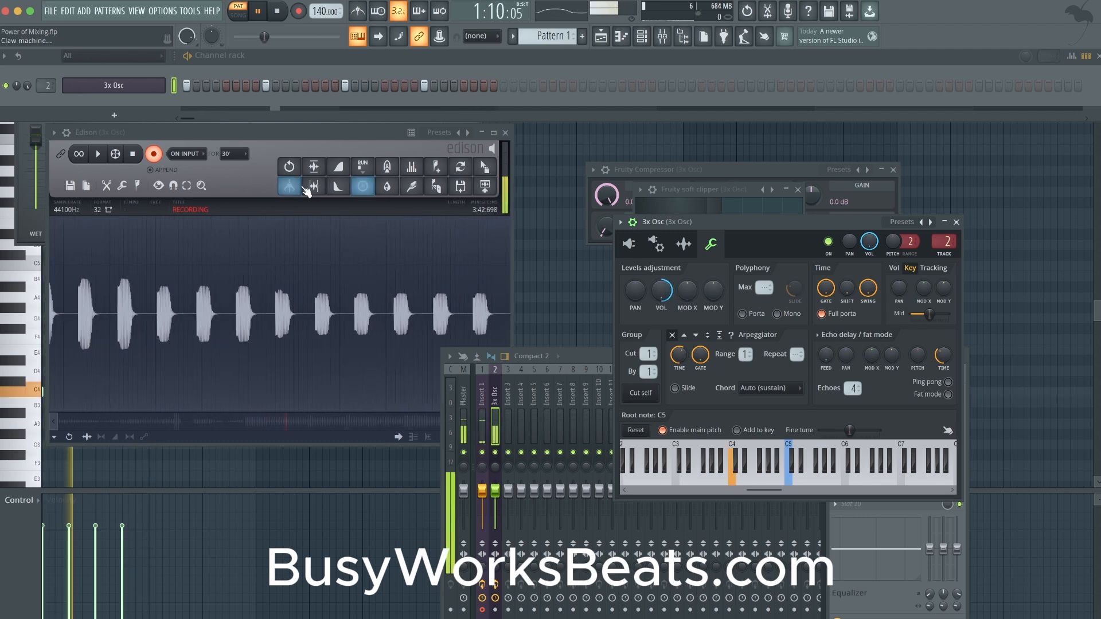
left_click(154, 154)
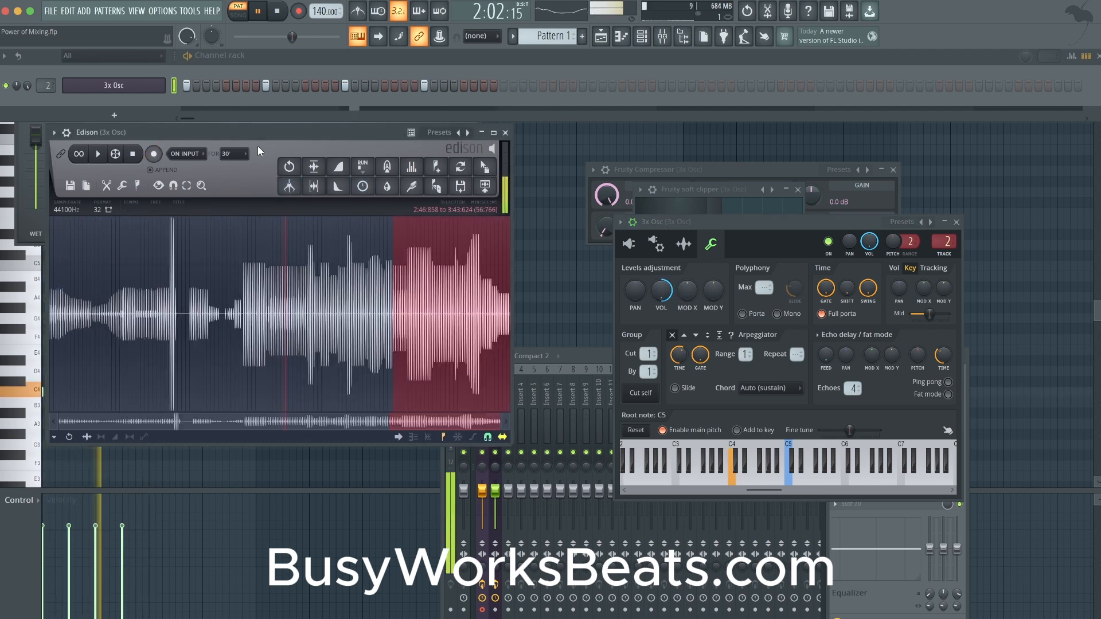
left_click(472, 64)
key("space")
- Examine individual hits in Edison's recording around 3:04 and 3:11, comparing their attack, peak shape and decay
scroll(431, 290, "up", 10)
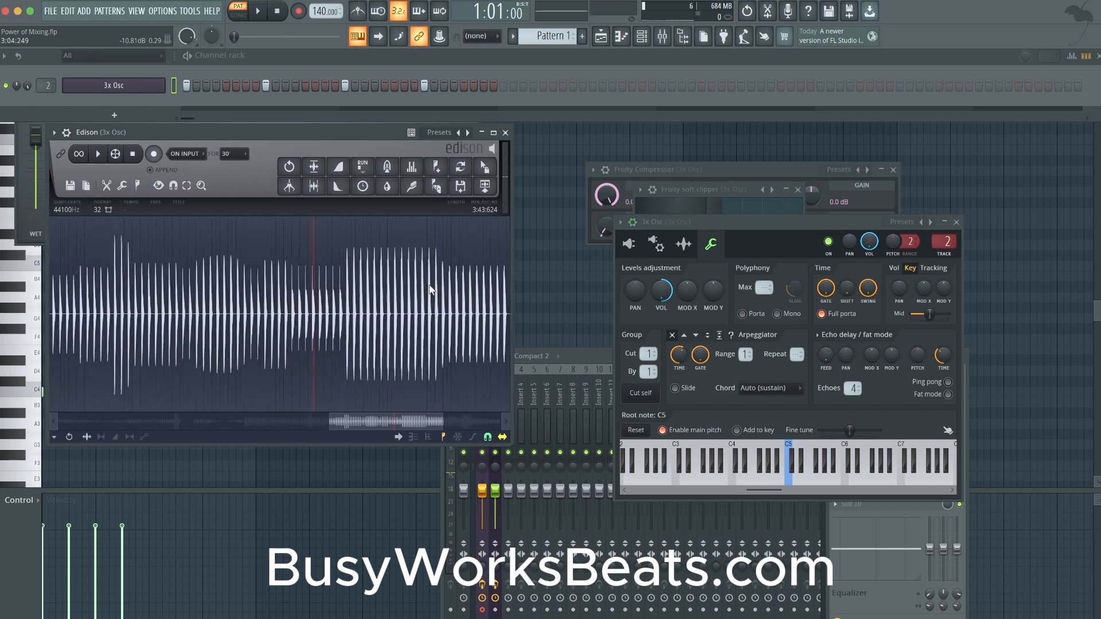
scroll(413, 295, "up", 5)
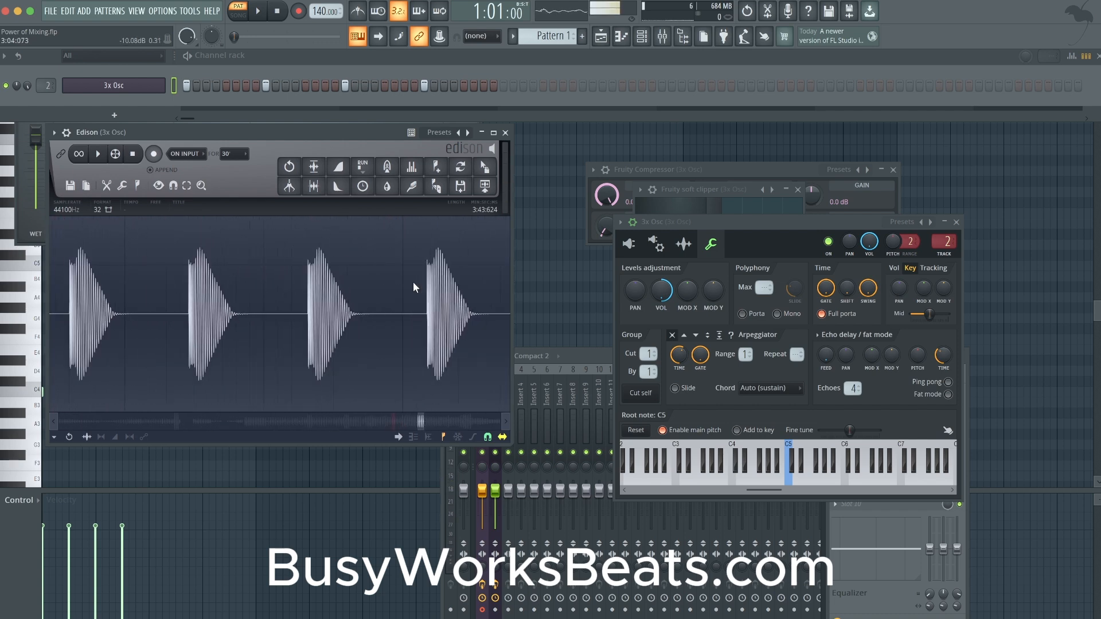
left_click(505, 422)
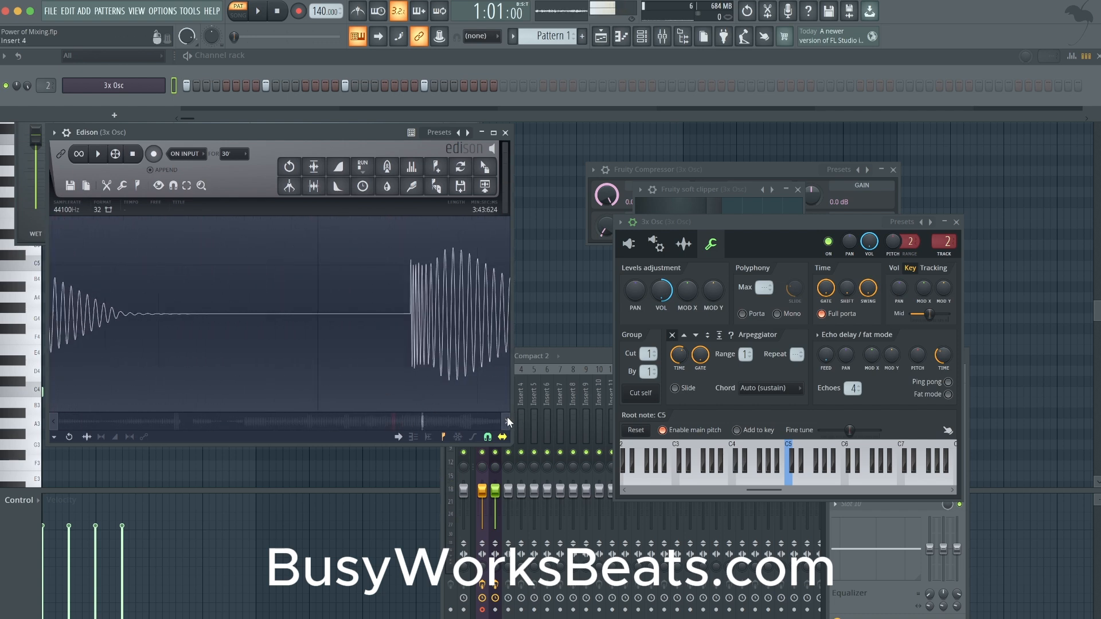
left_click(505, 421)
left_click(505, 421)
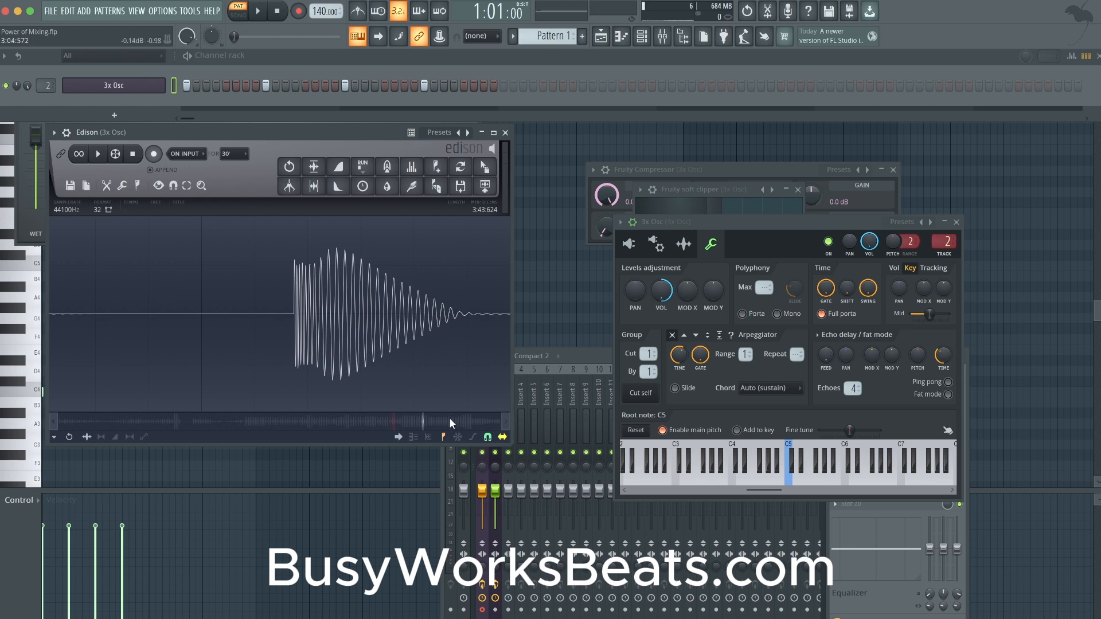
left_click_drag(424, 418, 445, 419)
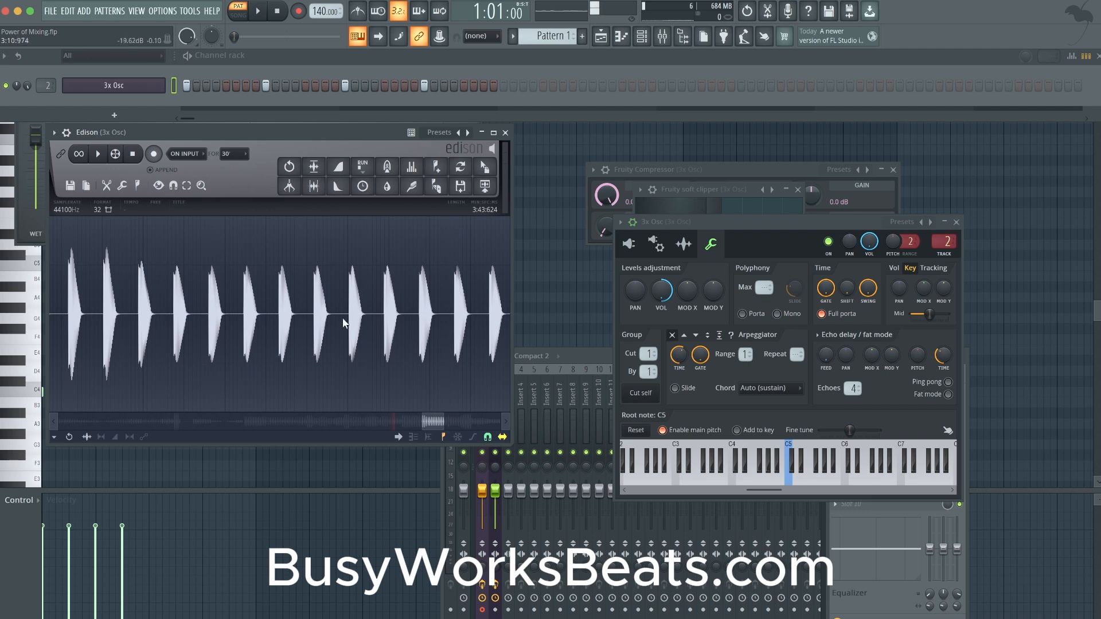
scroll(354, 302, "up", 6)
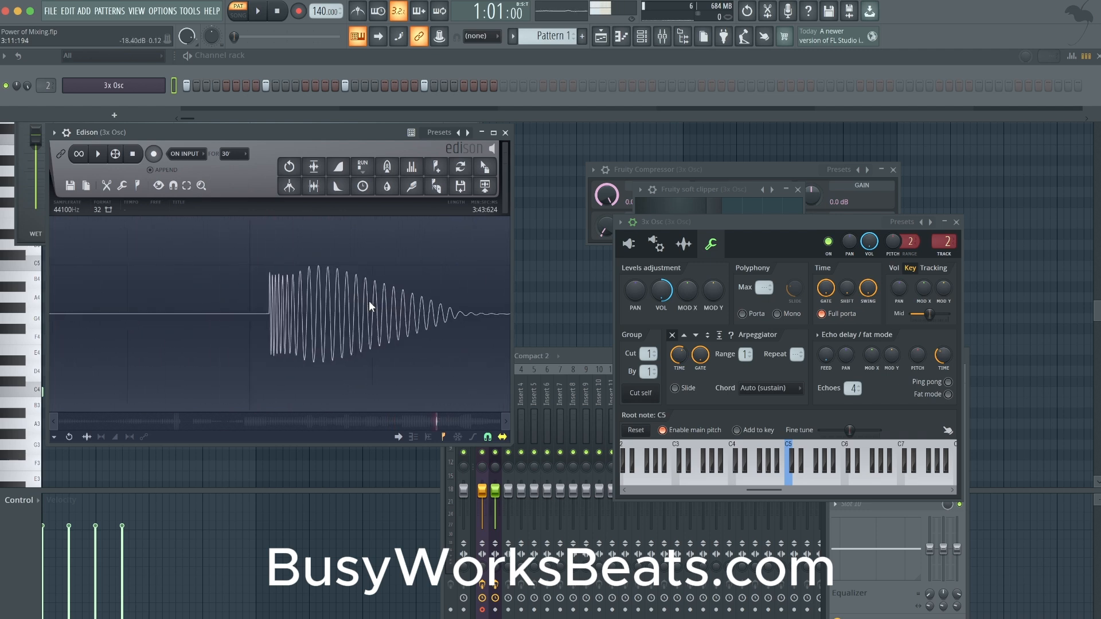
scroll(301, 281, "down", 3)
scroll(303, 263, "up", 4)
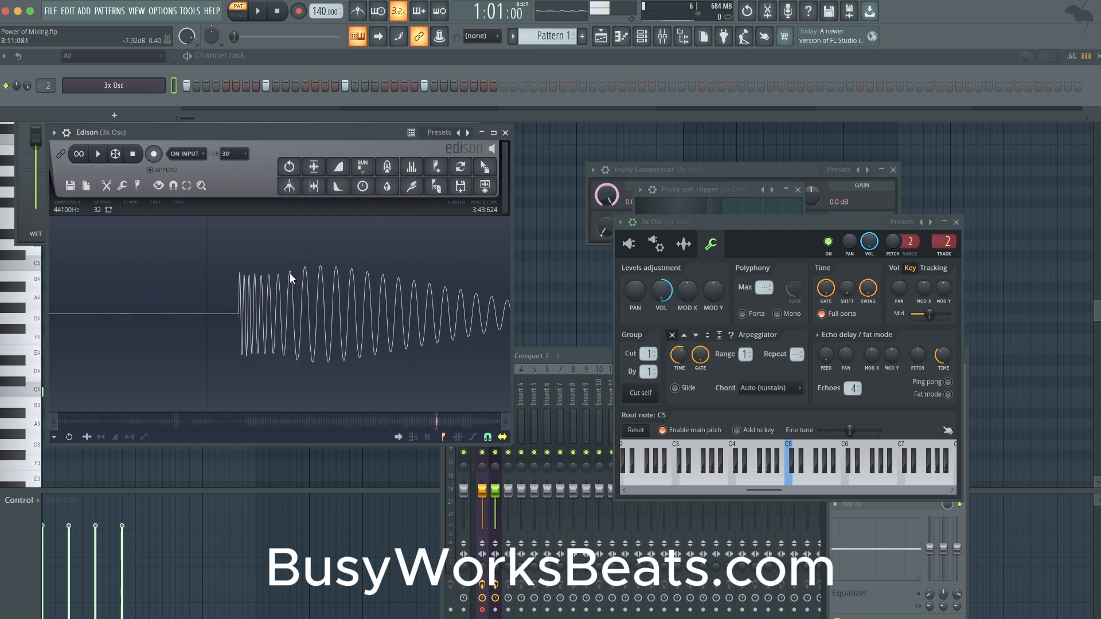
scroll(298, 288, "down", 4)
scroll(288, 301, "down", 2)
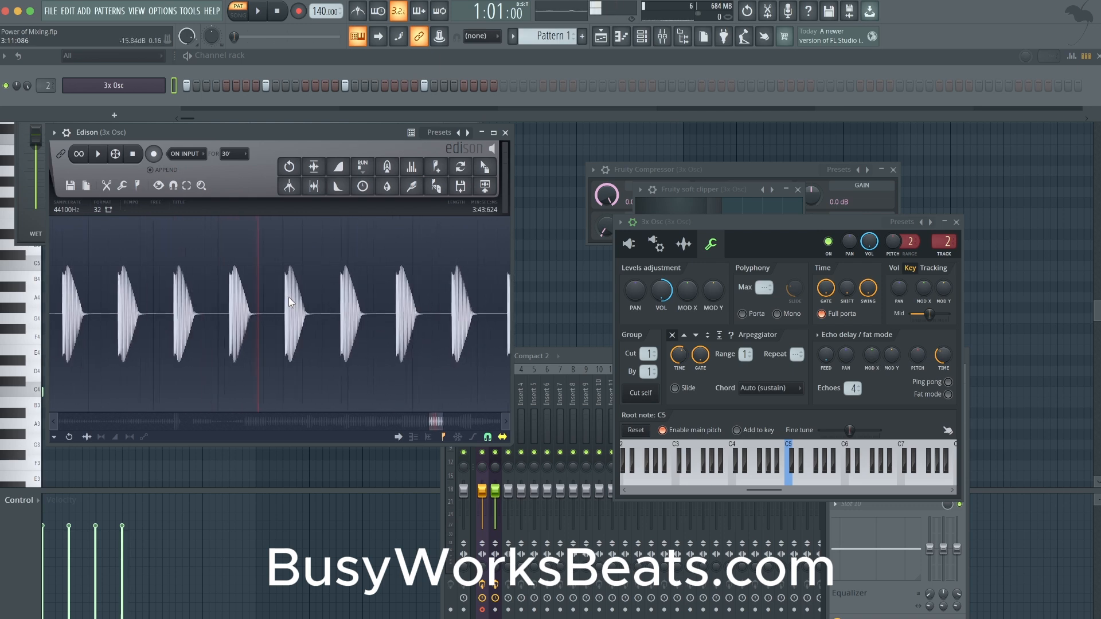
- Compare the hits around 3:34 and 3:42 near the recording's end and check Fruity soft clipper's settings against them
left_click_drag(437, 429, 480, 423)
scroll(400, 290, "up", 5)
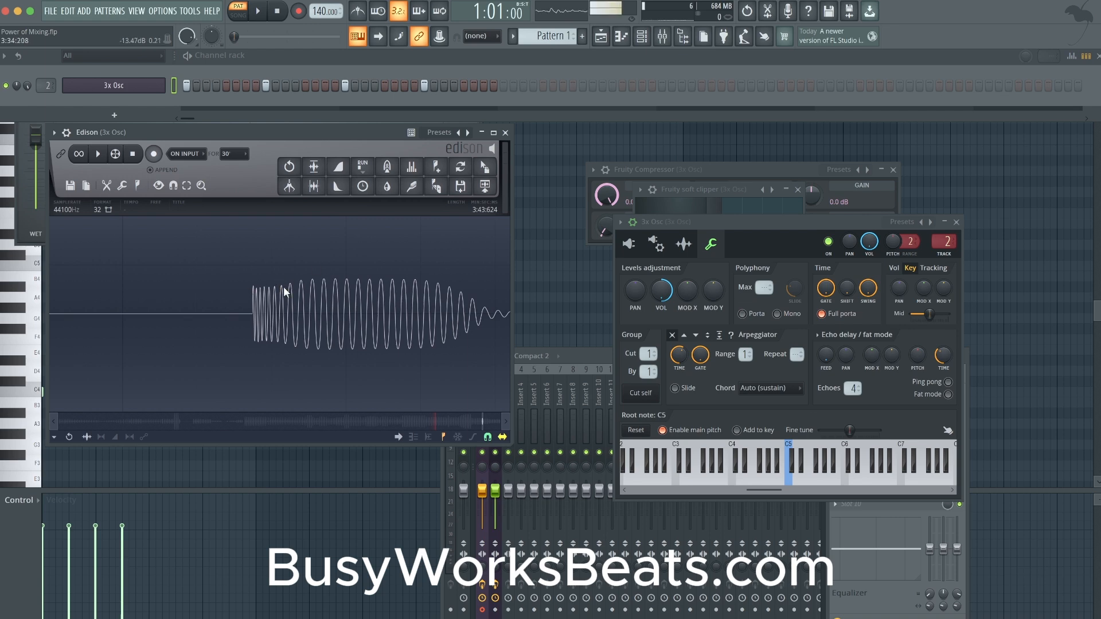
scroll(389, 330, "down", 5)
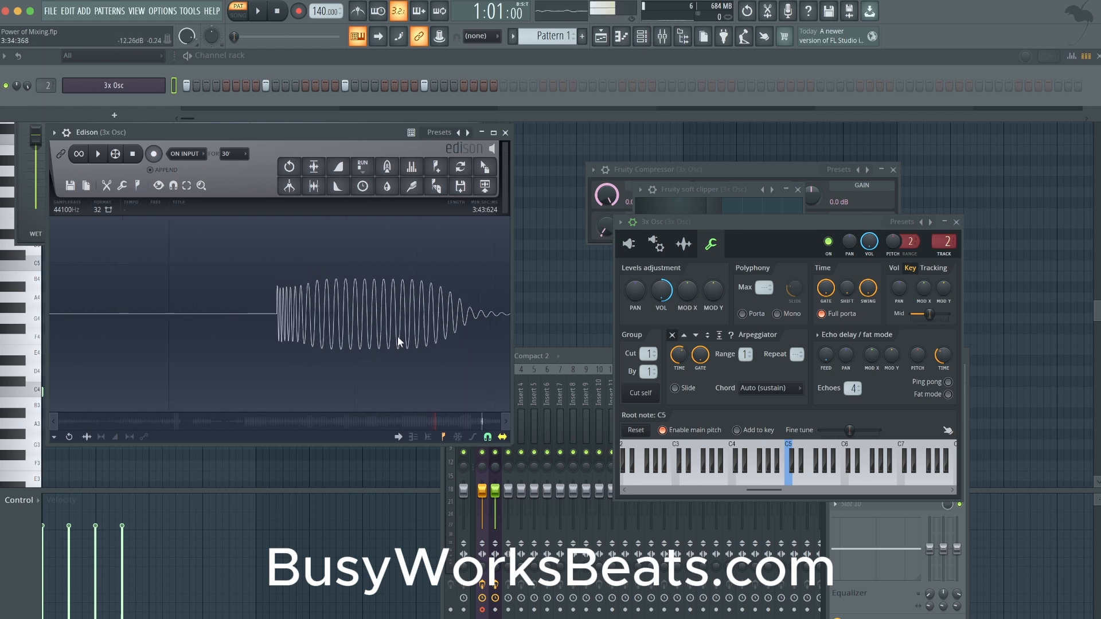
left_click_drag(482, 419, 504, 424)
scroll(450, 314, "up", 7)
scroll(181, 311, "up", 1)
scroll(181, 311, "up", 4)
scroll(294, 315, "up", 3)
scroll(300, 315, "down", 5)
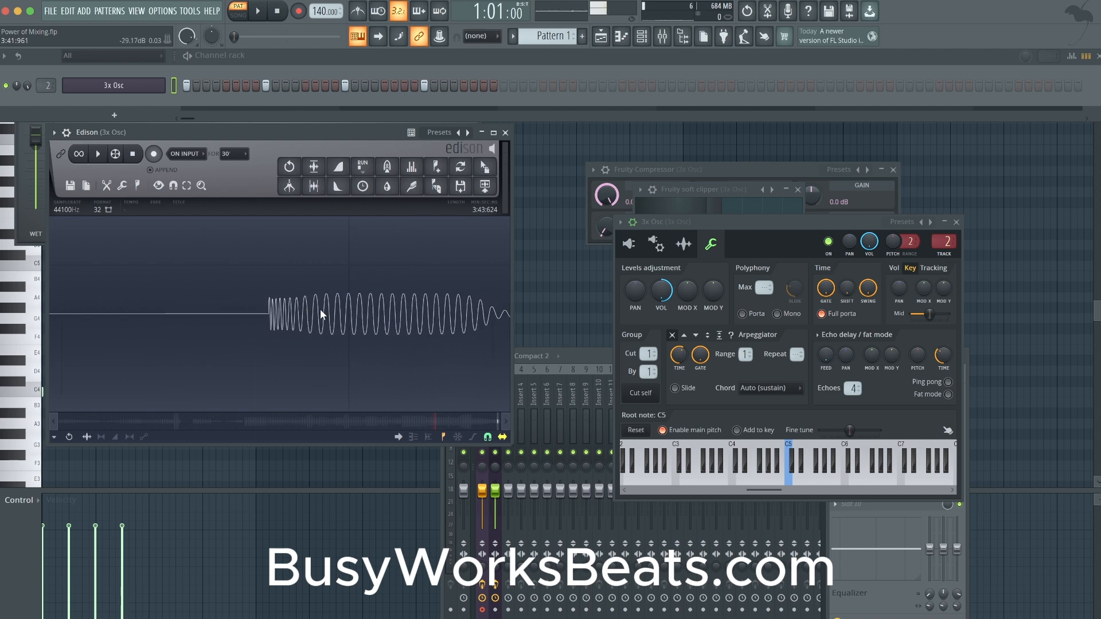
left_click(683, 190)
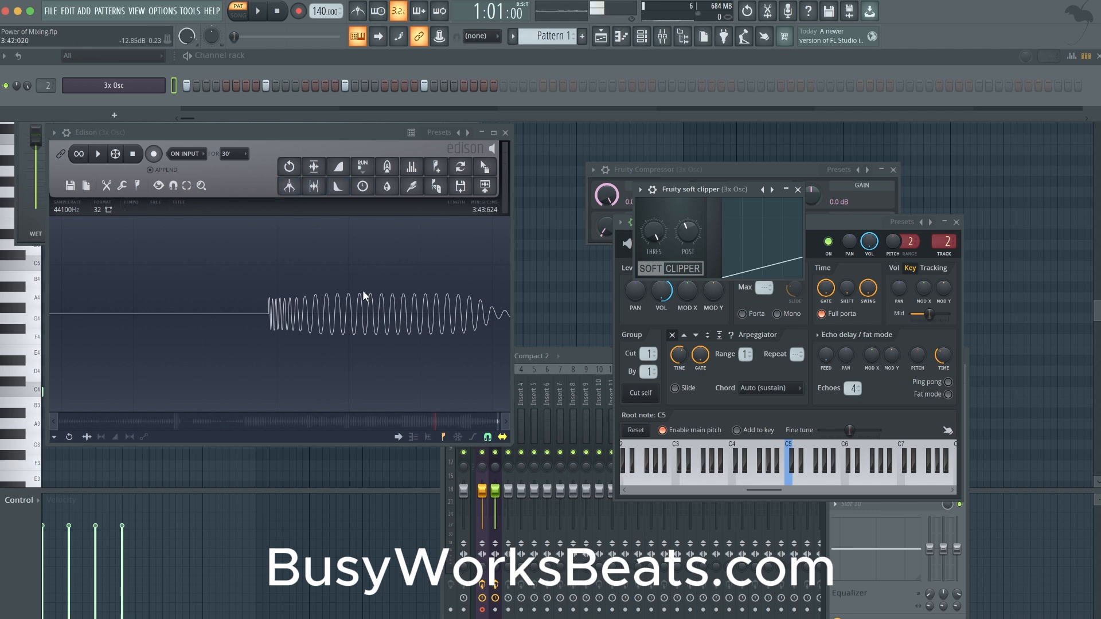
- Select the single hit from 3:41:873 to 3:42:488 in Edison, send it to a new sampler channel, and open that channel
scroll(315, 327, "down", 2)
scroll(295, 339, "down", 2)
left_click_drag(276, 318, 420, 315)
left_click_drag(484, 186, 141, 105)
left_click(141, 105)
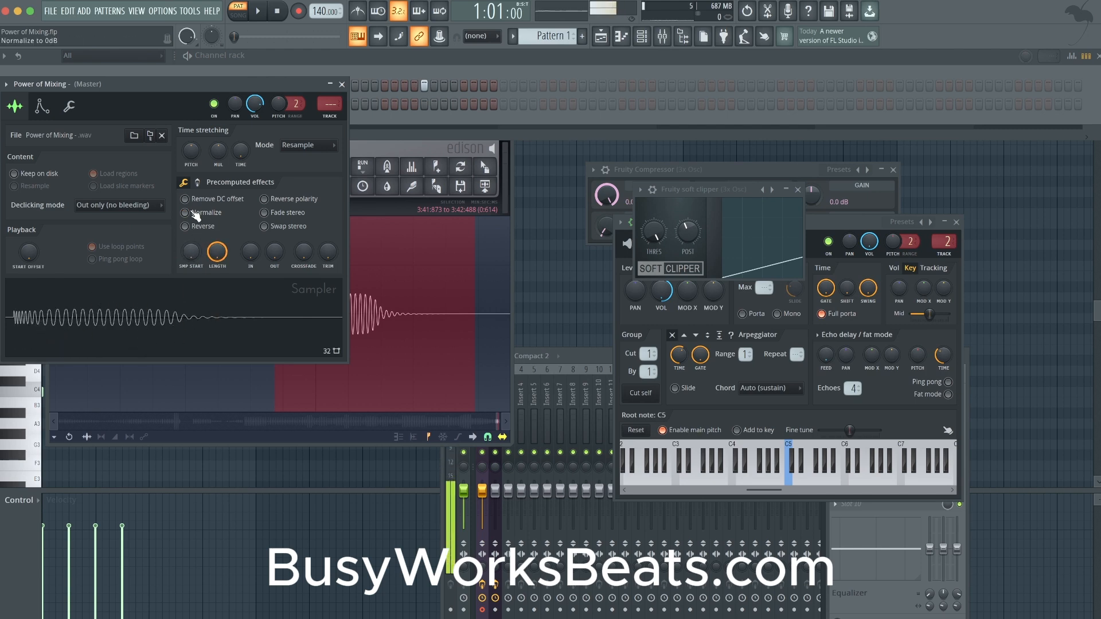
- Raise Boost in the sampler's precomputed effects and route the Power of Mixing channel to mixer track 2
left_click(199, 183)
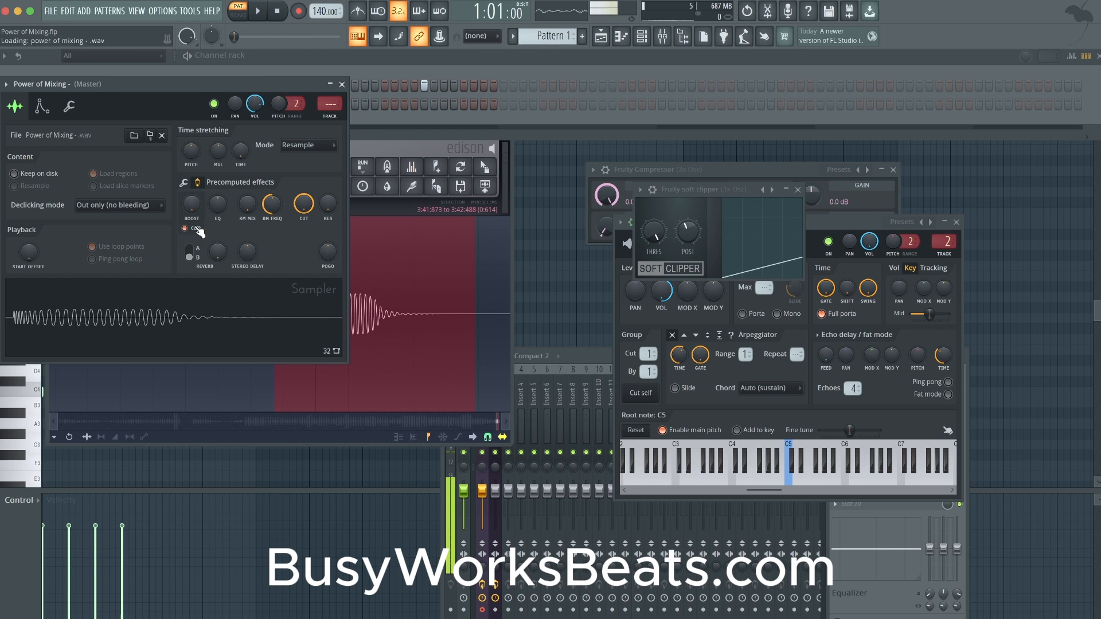
left_click_drag(192, 210, 192, 195)
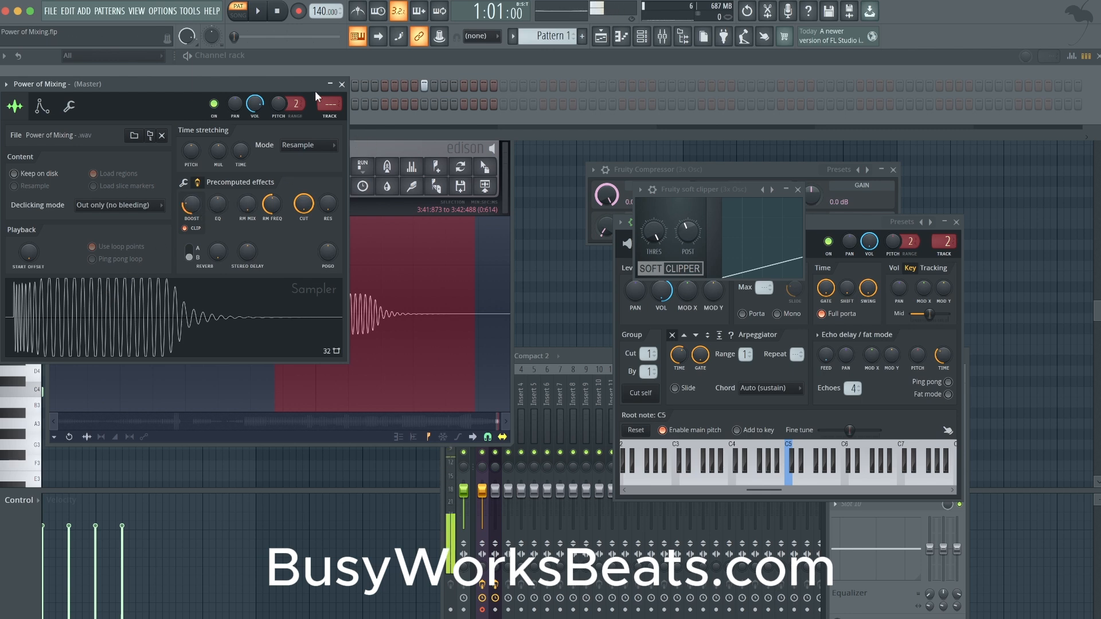
left_click_drag(320, 98, 498, 324)
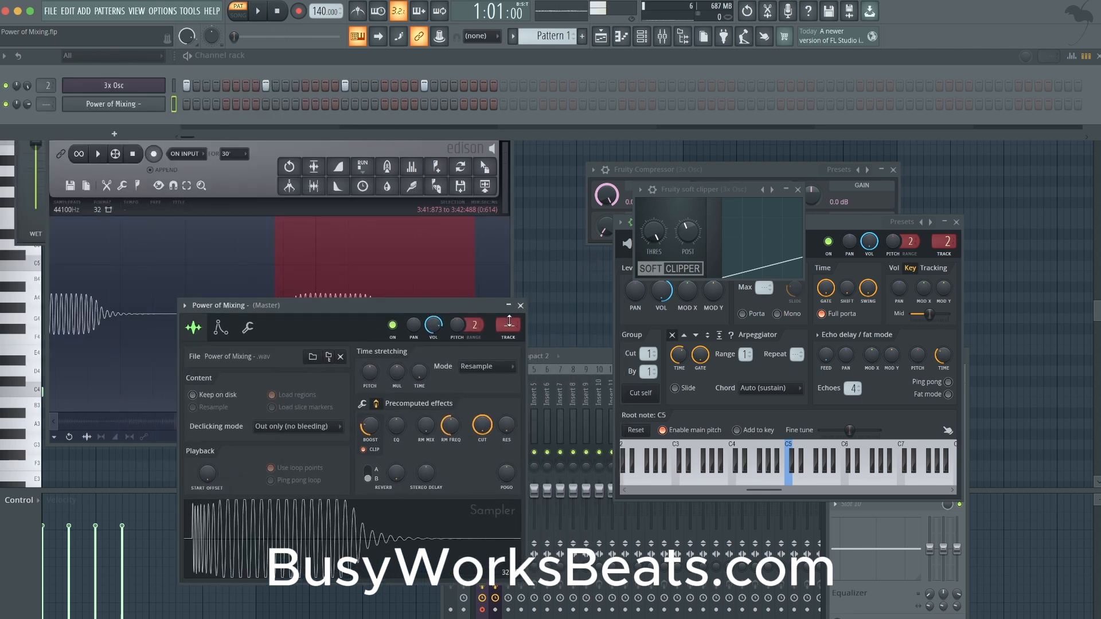
- Record the sampler's hits into Edison while raising Boost to maximum with Clip switched off, and stop the recording
left_click(359, 245)
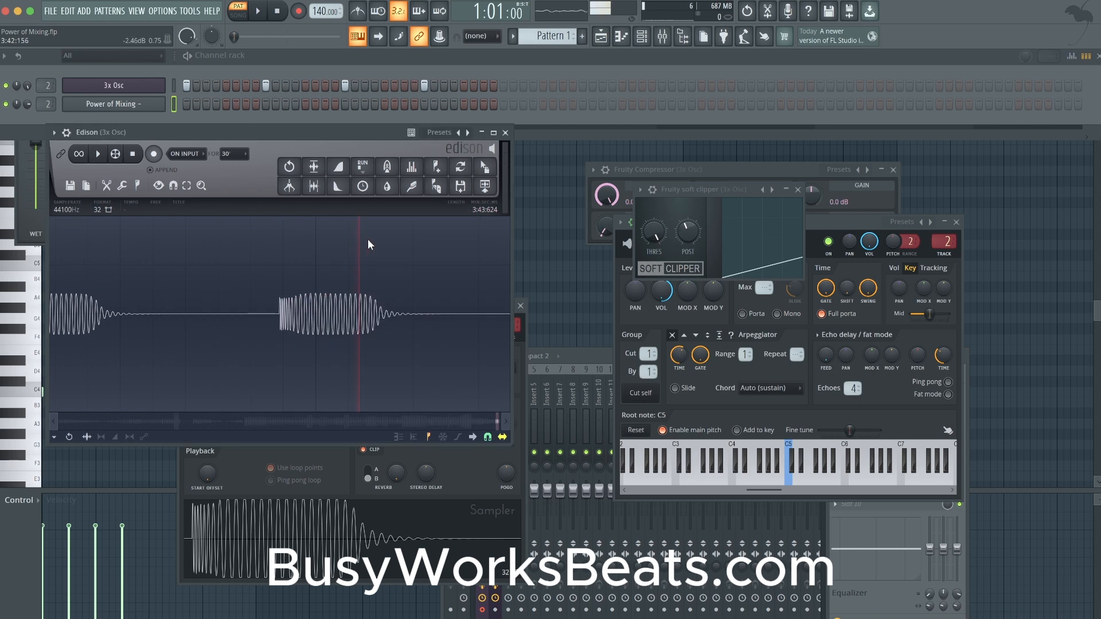
left_click(154, 154)
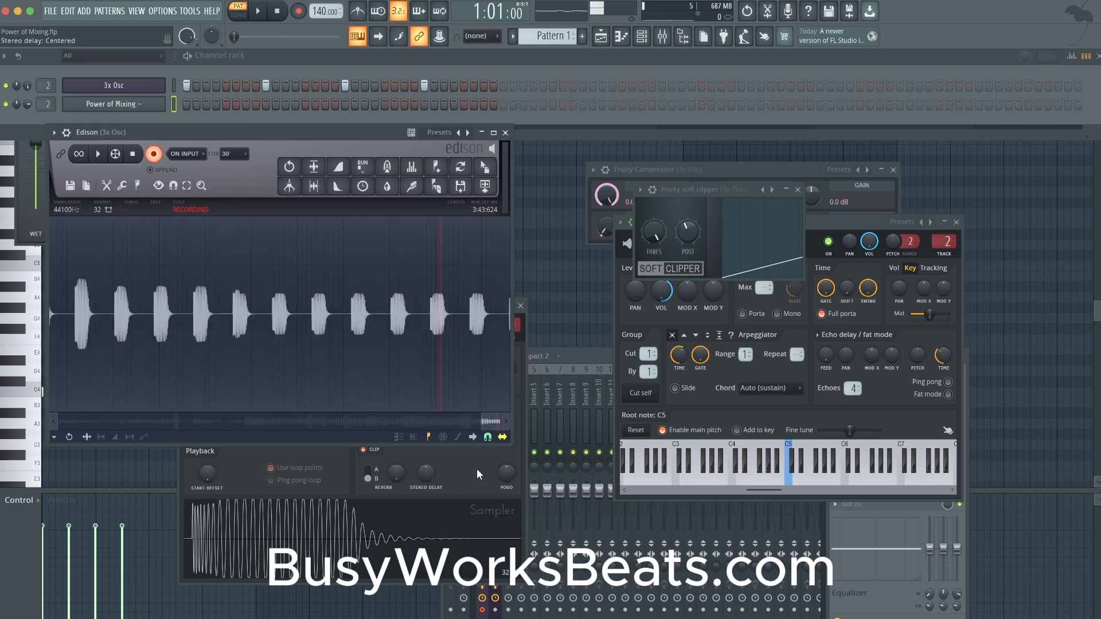
left_click(577, 361)
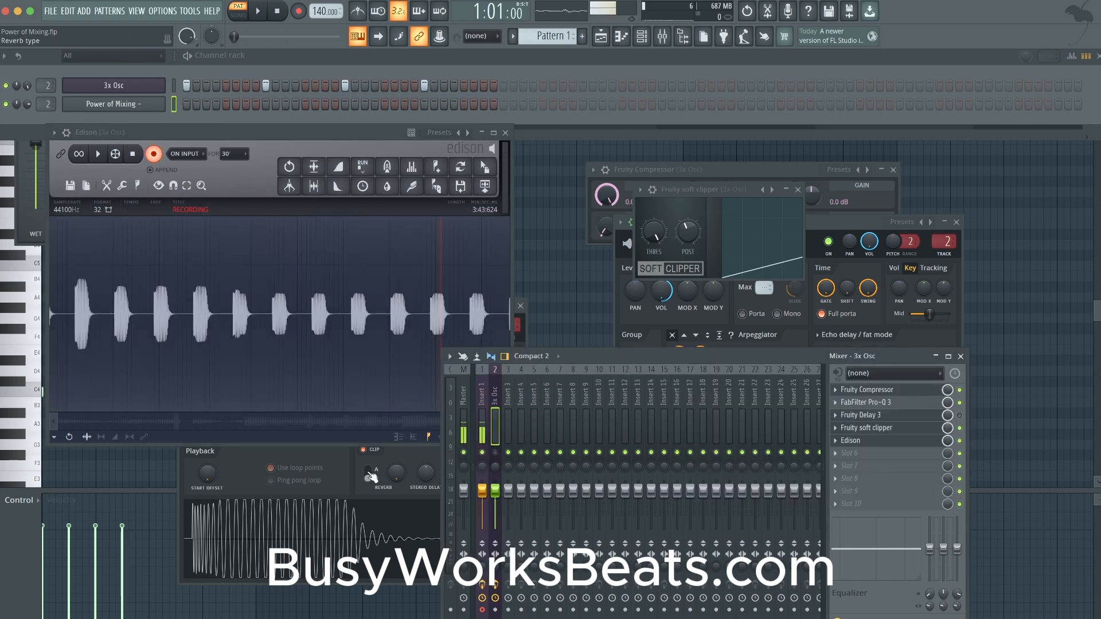
left_click(393, 456)
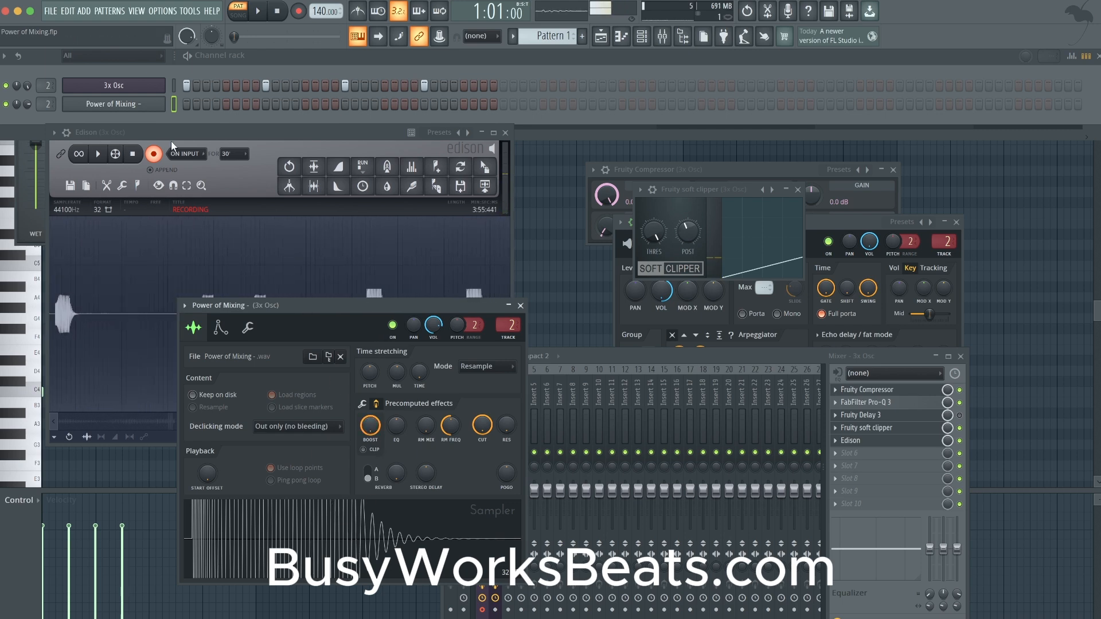
left_click(153, 154)
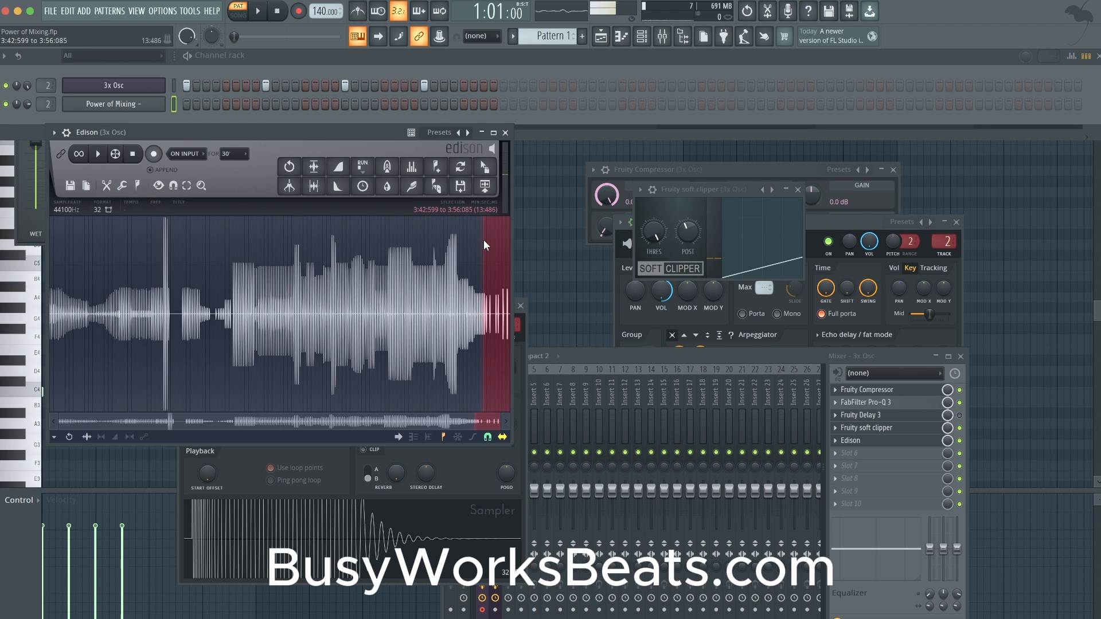
- Examine the first newly recorded sampler hit, around 3:45, checking the shape of its wave peaks up close
scroll(508, 291, "up", 10)
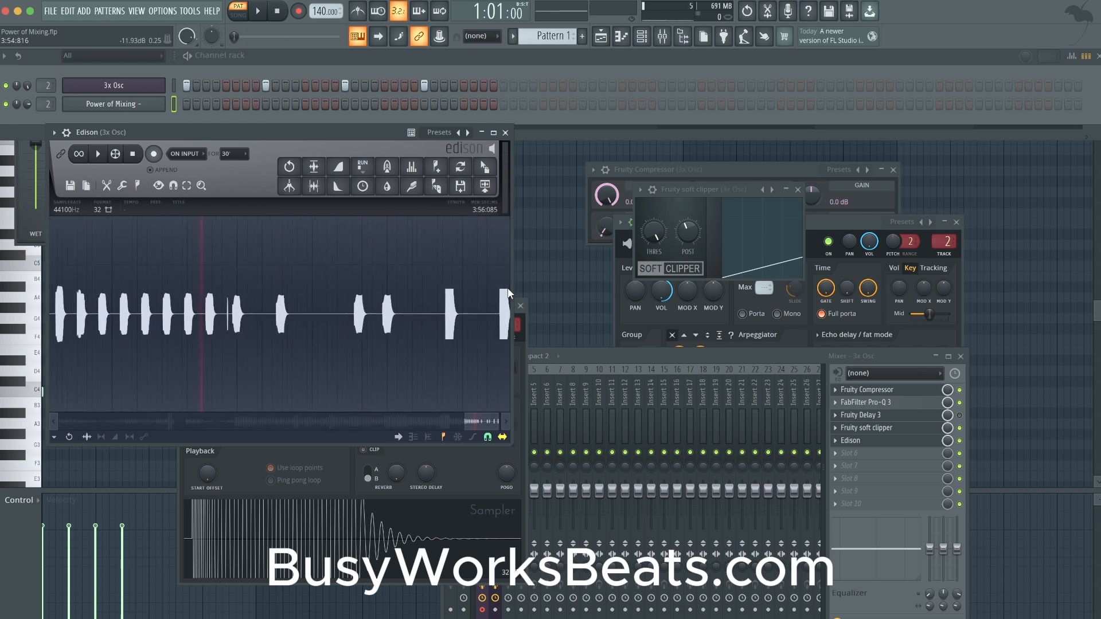
scroll(143, 310, "down", 2)
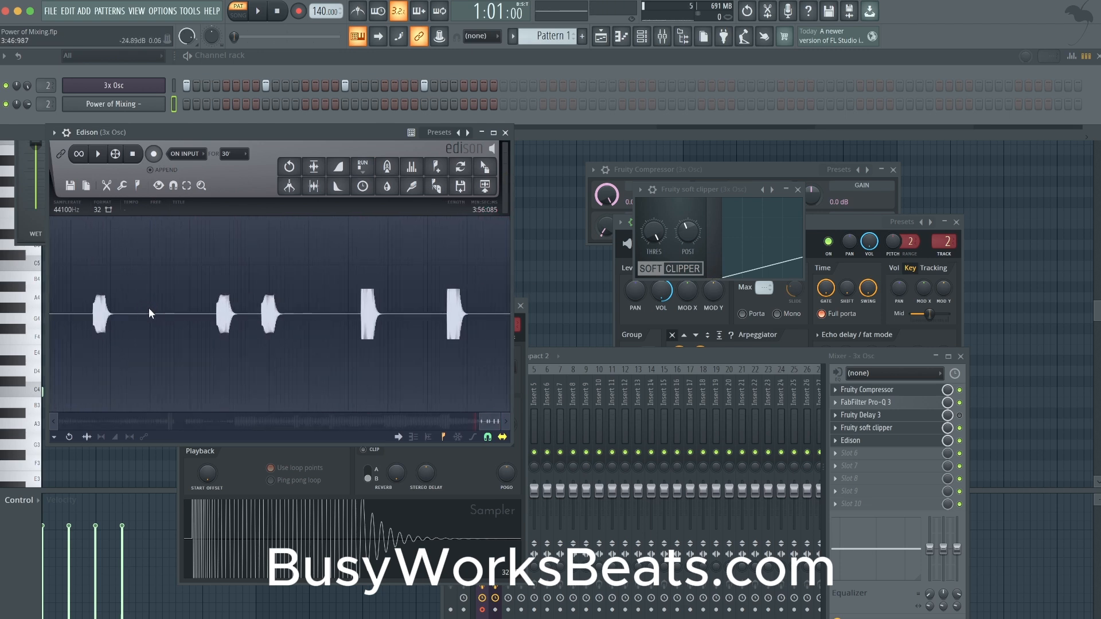
scroll(87, 313, "up", 3)
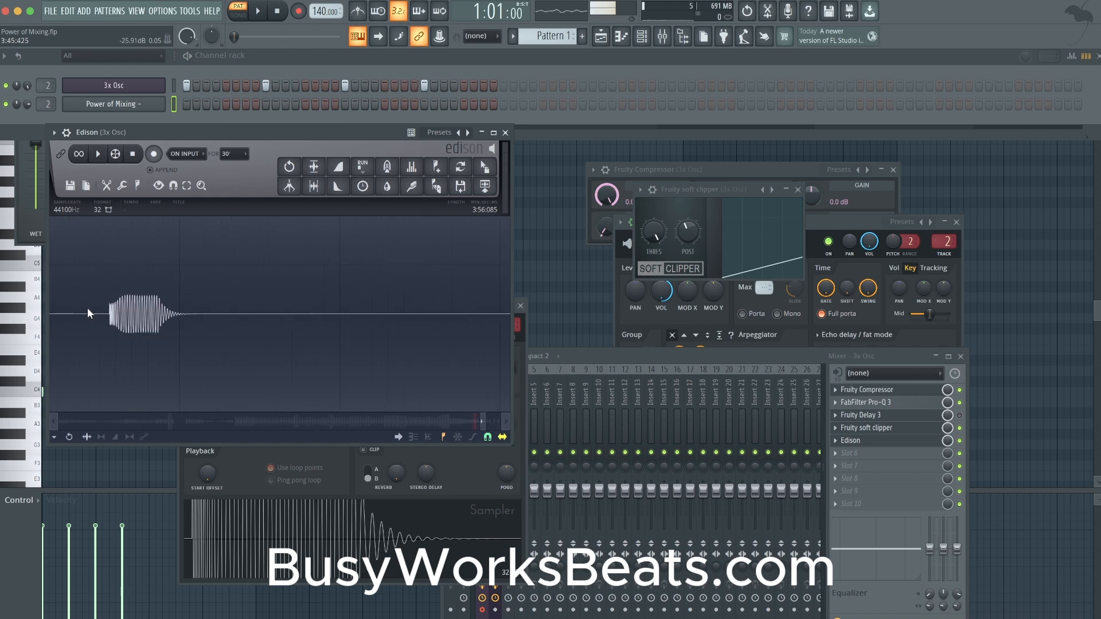
scroll(100, 311, "up", 3)
scroll(200, 302, "up", 3)
scroll(230, 338, "up", 3)
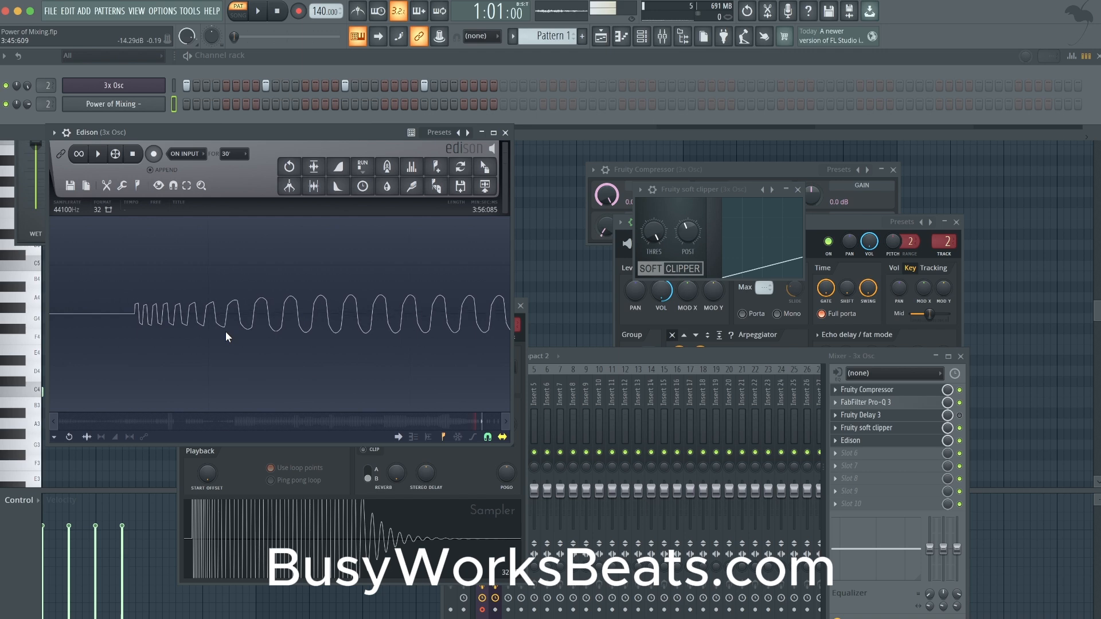
scroll(286, 321, "down", 3)
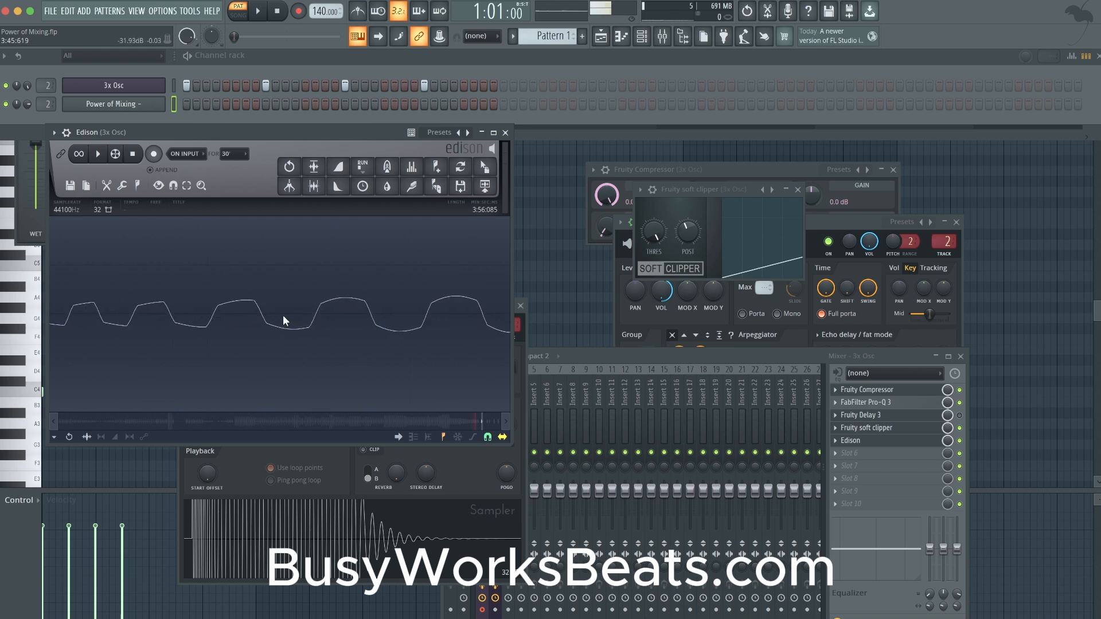
scroll(286, 321, "down", 4)
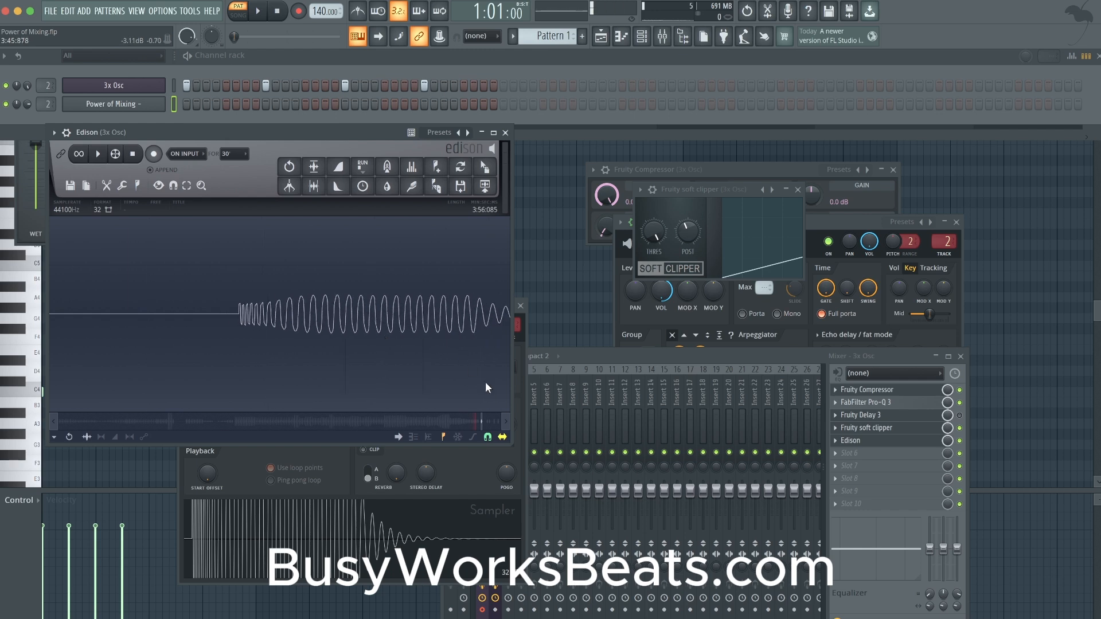
- Examine the following sampler hits from about 3:49 to 3:54, comparing how flattened the fully boosted wave peaks are
left_click(507, 421)
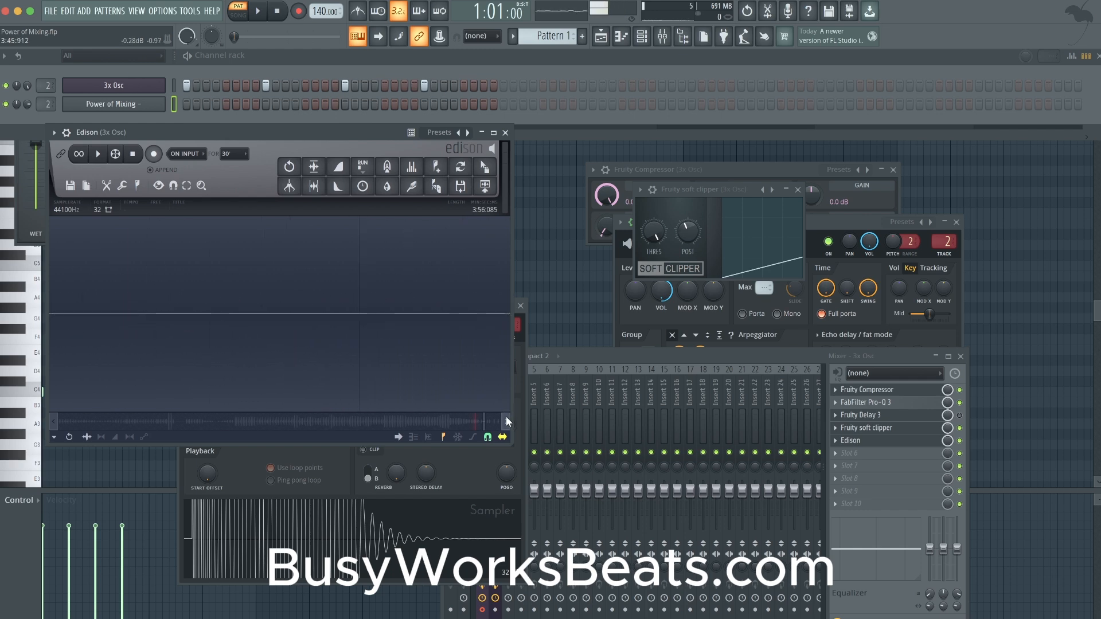
scroll(387, 302, "down", 5)
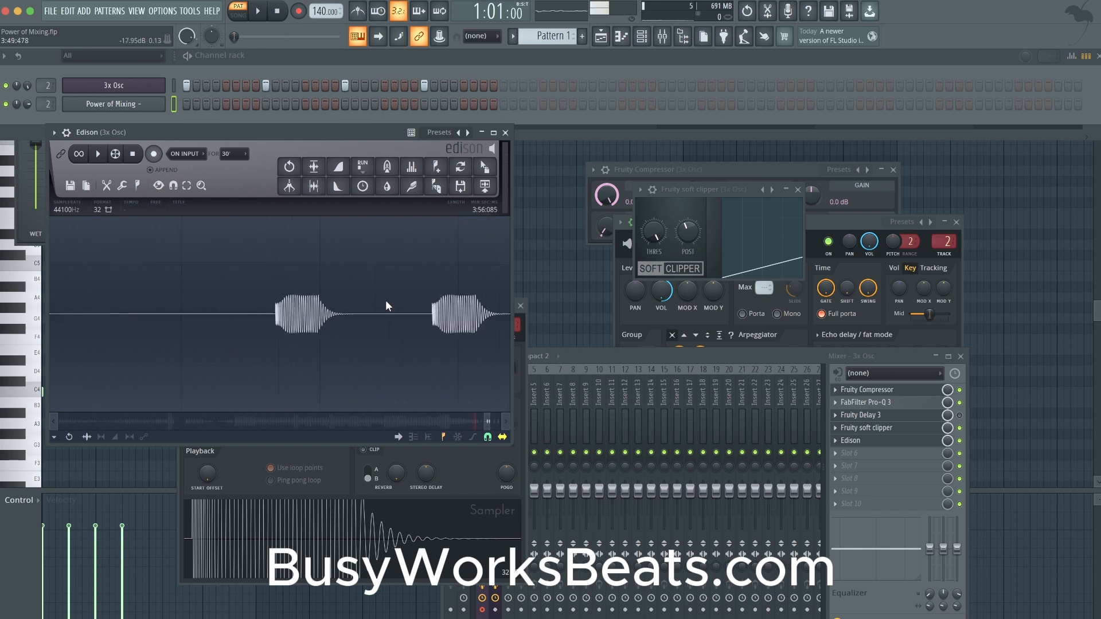
left_click(505, 416)
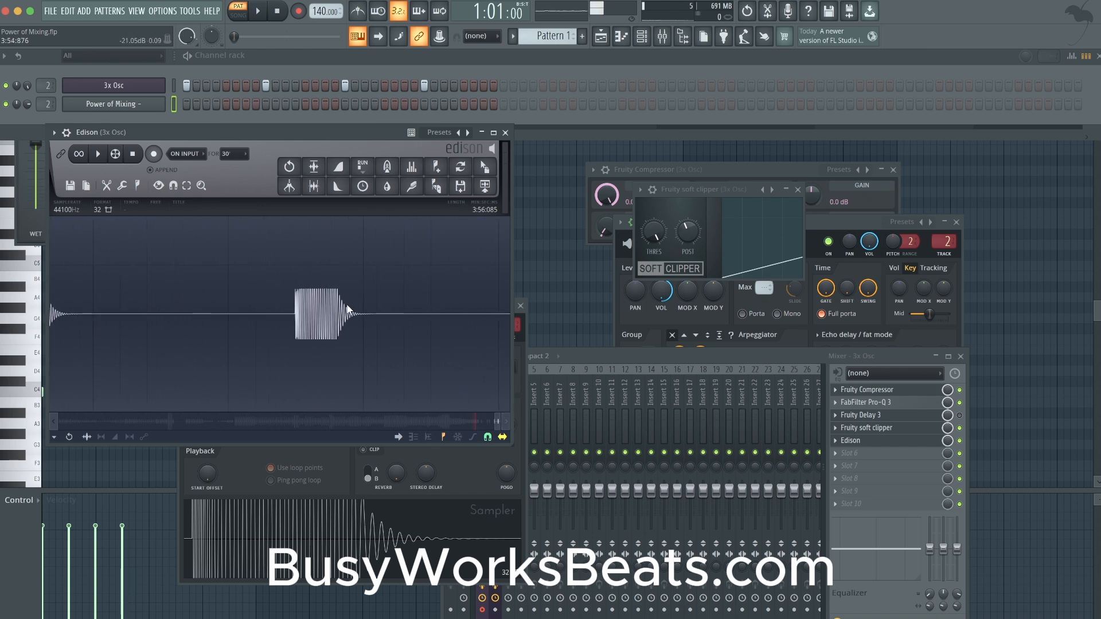
scroll(305, 284, "up", 5)
scroll(397, 361, "down", 2)
left_click(503, 418)
scroll(314, 323, "down", 3)
scroll(315, 315, "up", 3)
scroll(229, 319, "up", 3)
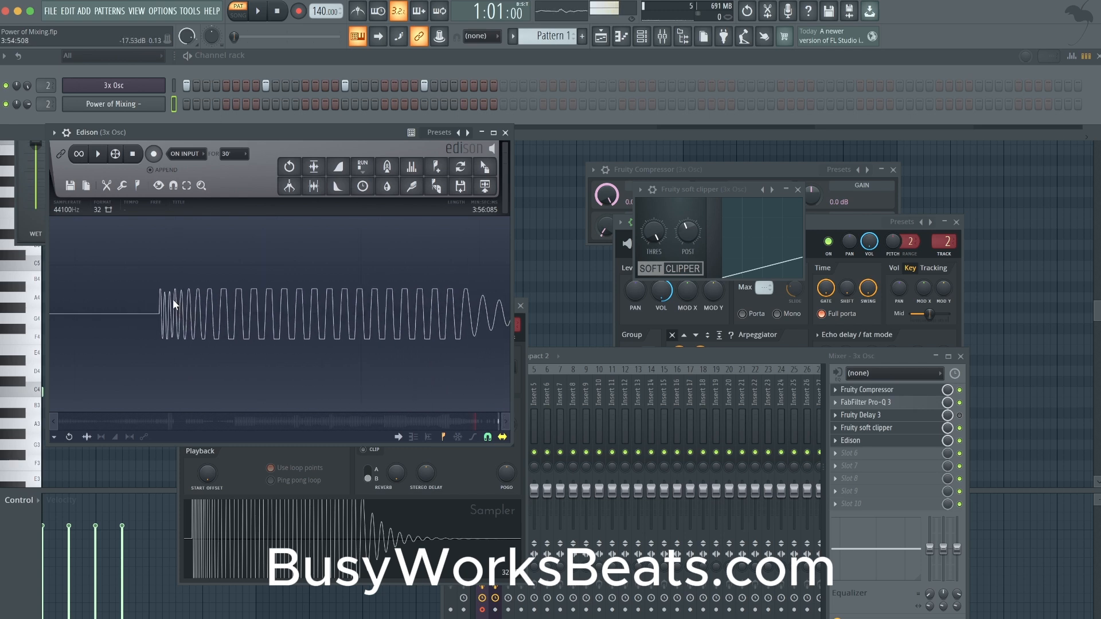
scroll(171, 316, "up", 2)
scroll(283, 314, "down", 1)
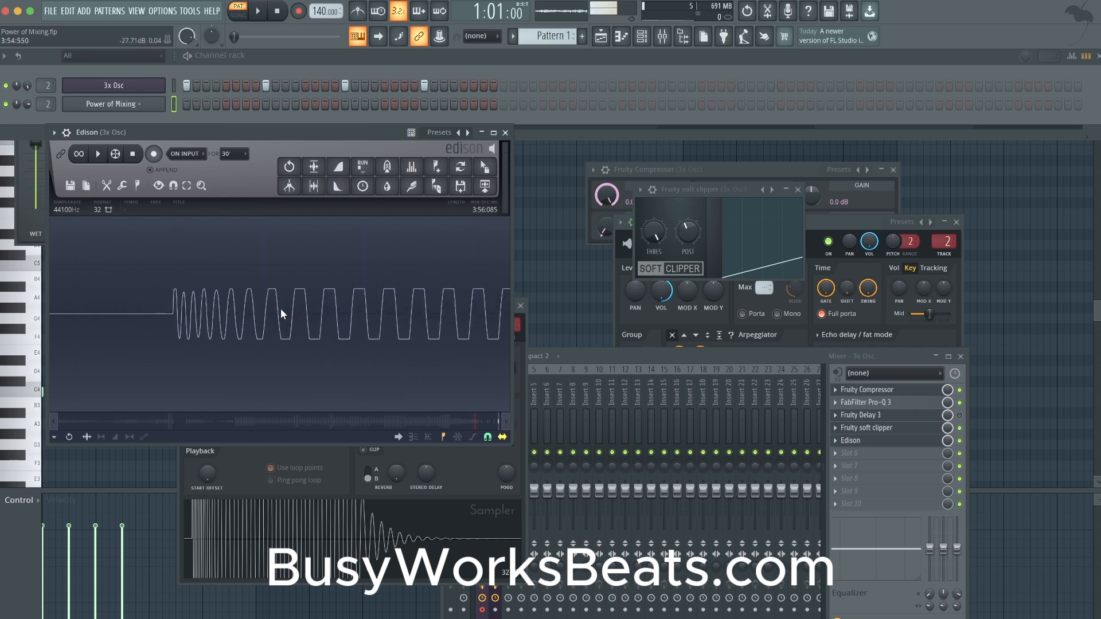
- Close Edison, then route the 3x Osc channel to mixer track 4 and audition it with oscillator 1 on a square wave
scroll(337, 314, "down", 3)
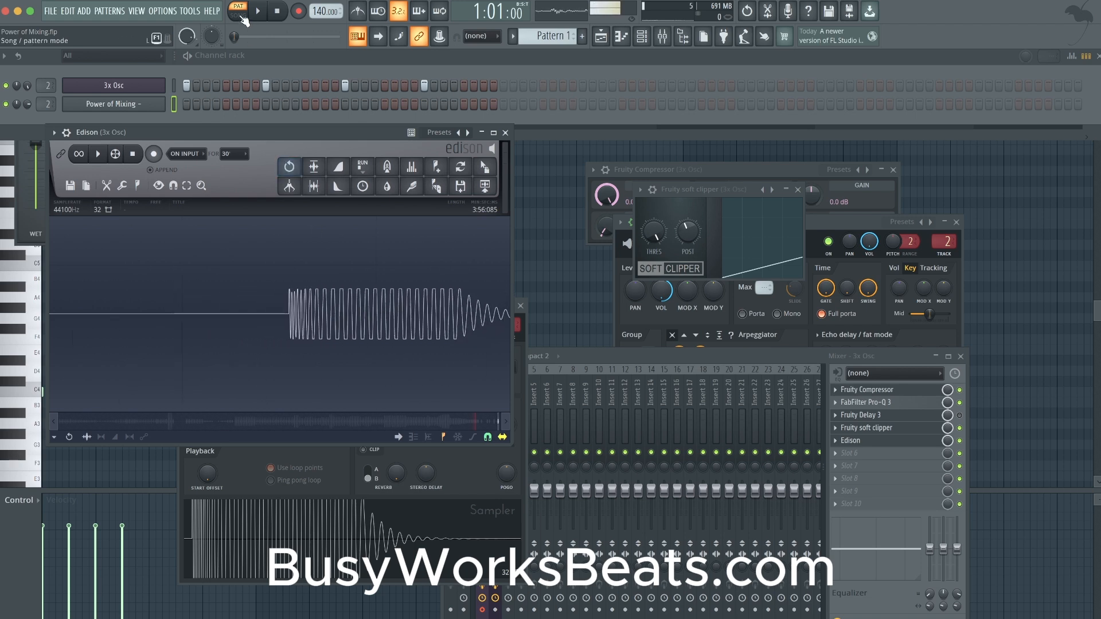
left_click(506, 132)
left_click(151, 86)
left_click(151, 86)
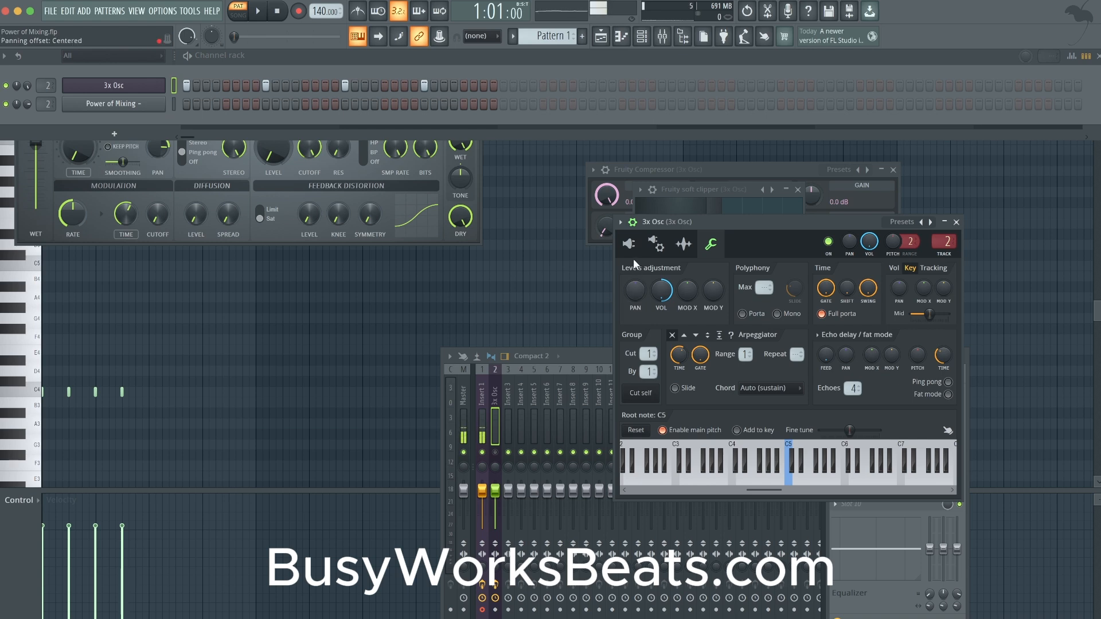
left_click(629, 244)
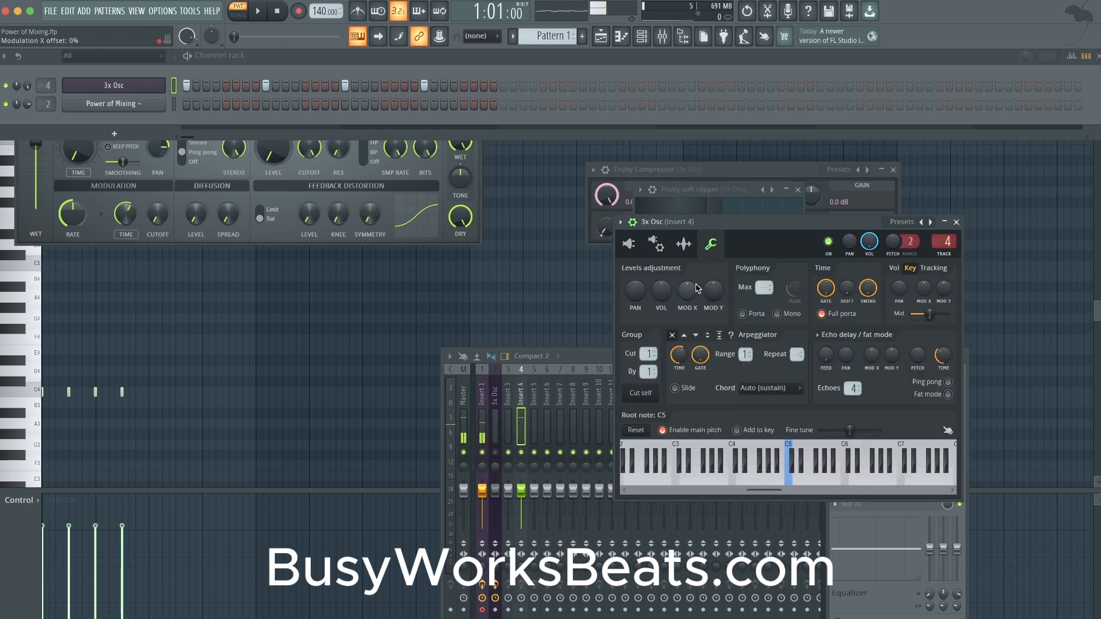
left_click(629, 245)
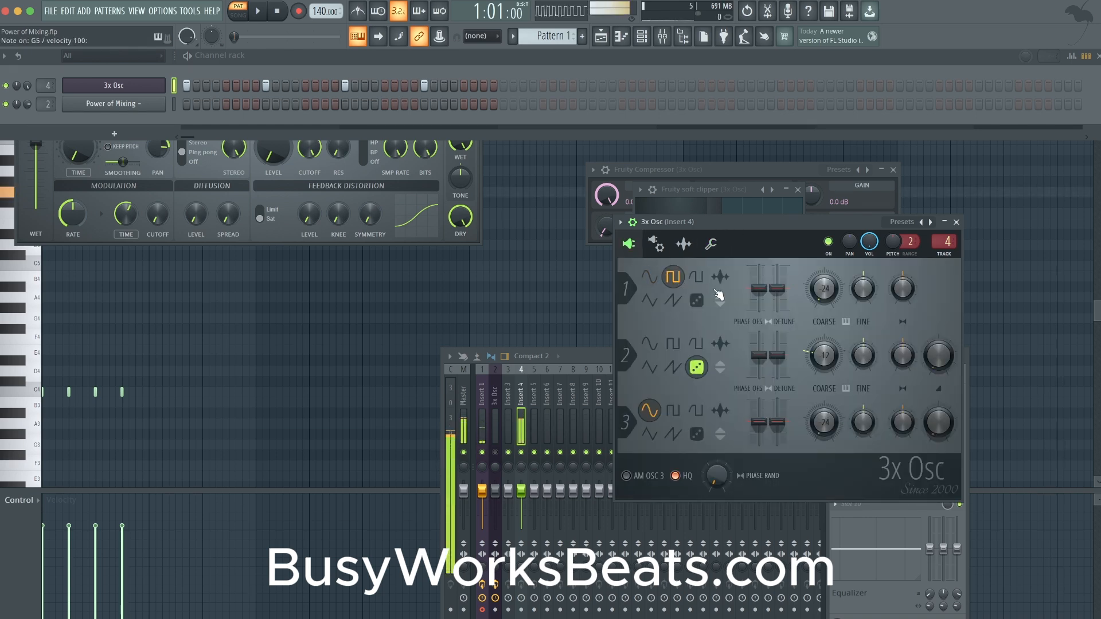
left_click(955, 222)
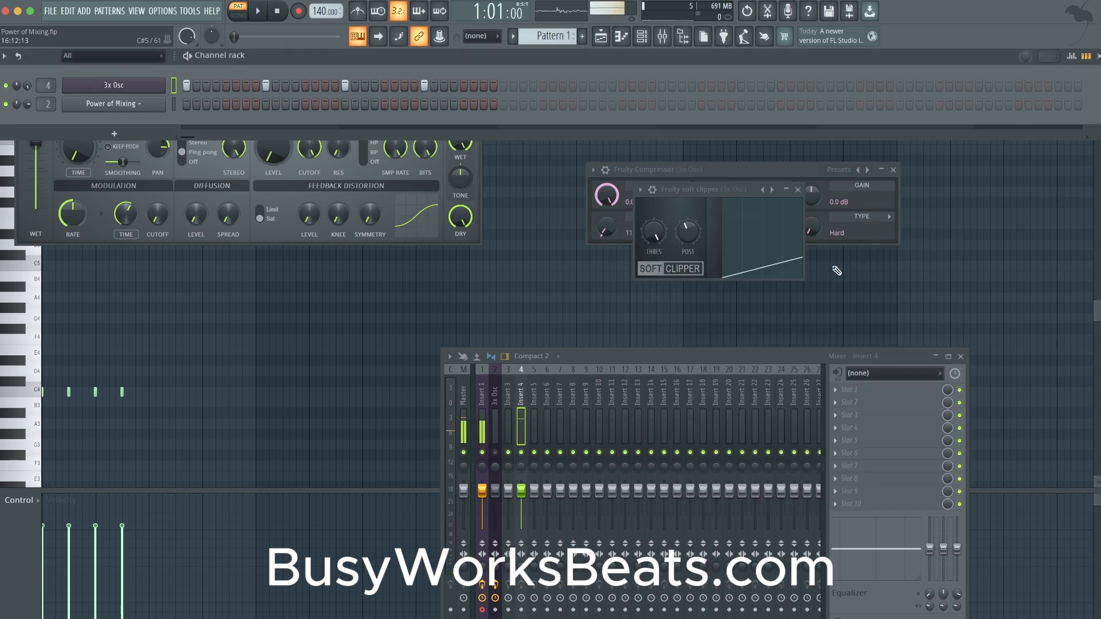
- Load Wave Candy in the first effect slot of Insert 4, enlarge its display and switch it to the spectrum view
left_click(850, 390)
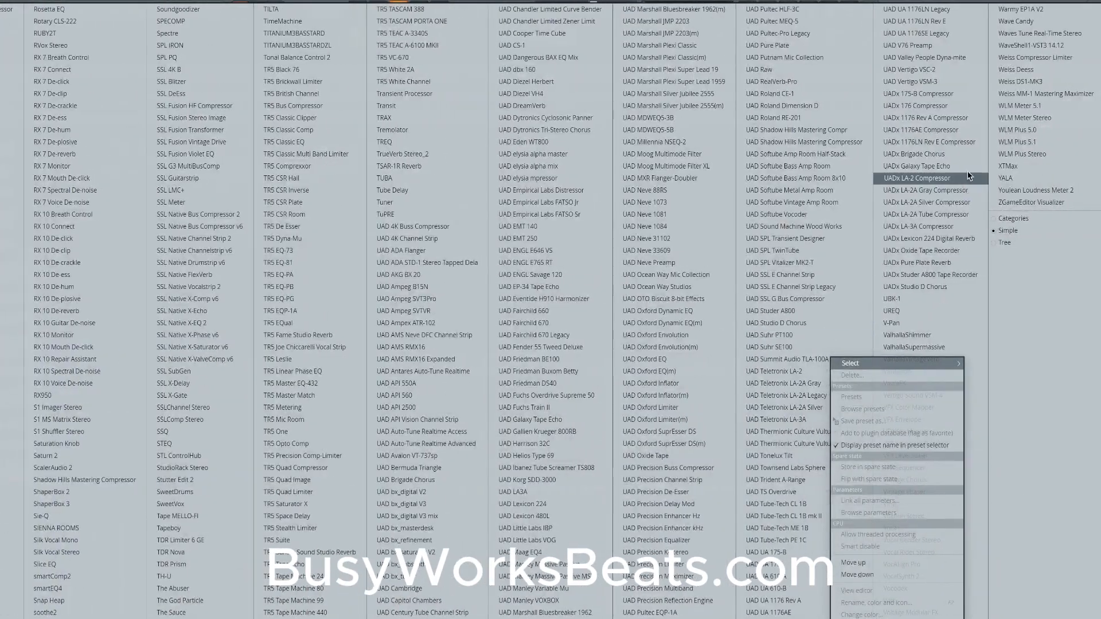
left_click(1016, 21)
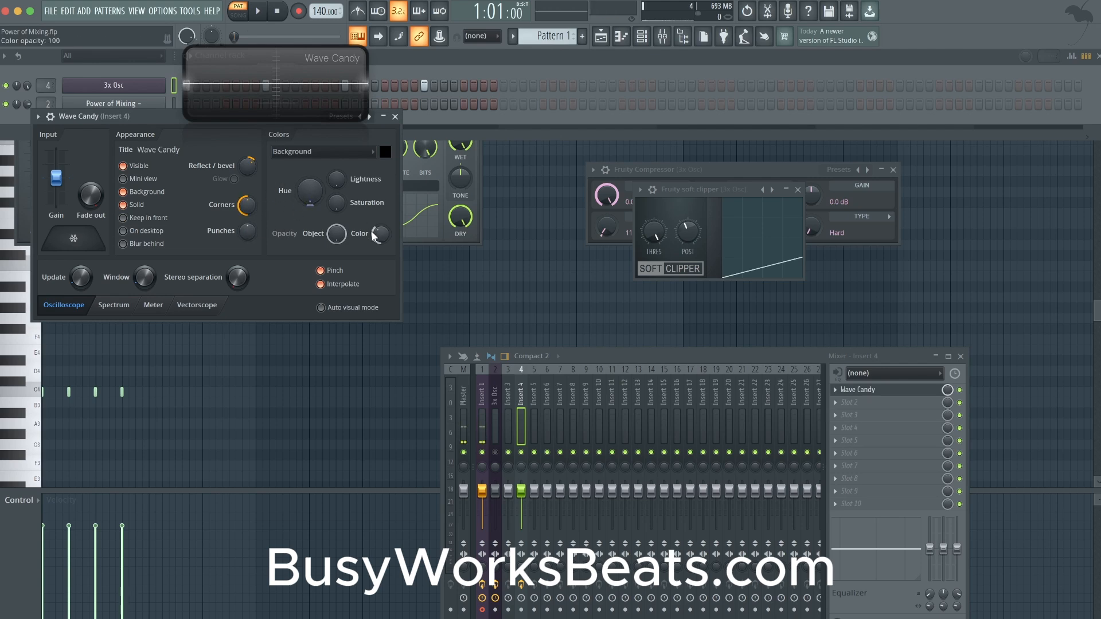
left_click_drag(362, 115, 473, 479)
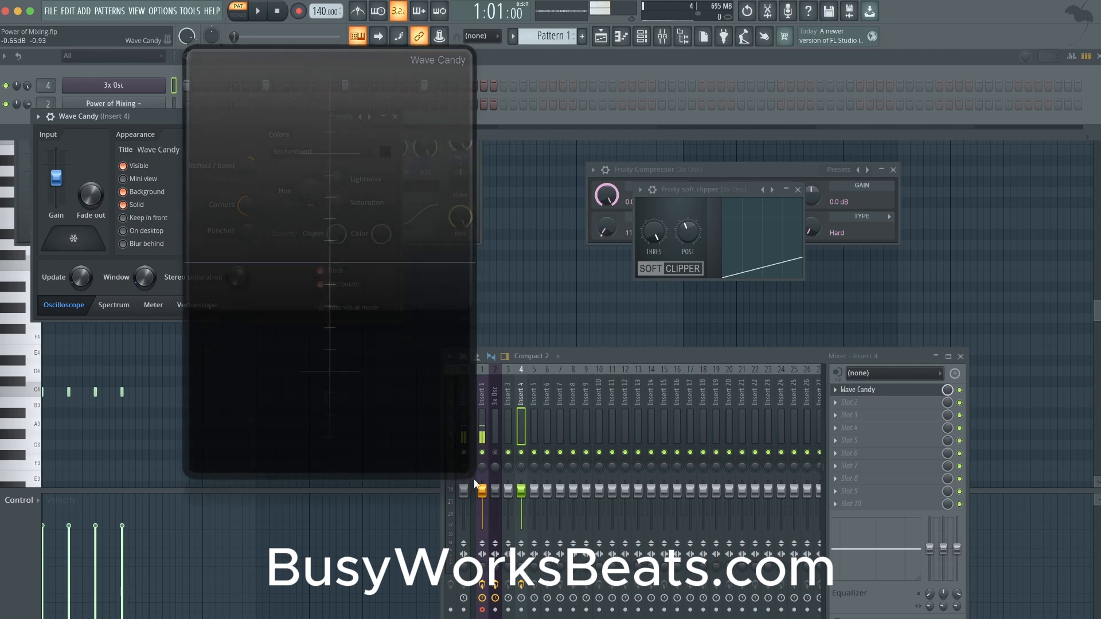
right_click(373, 343)
left_click(400, 433)
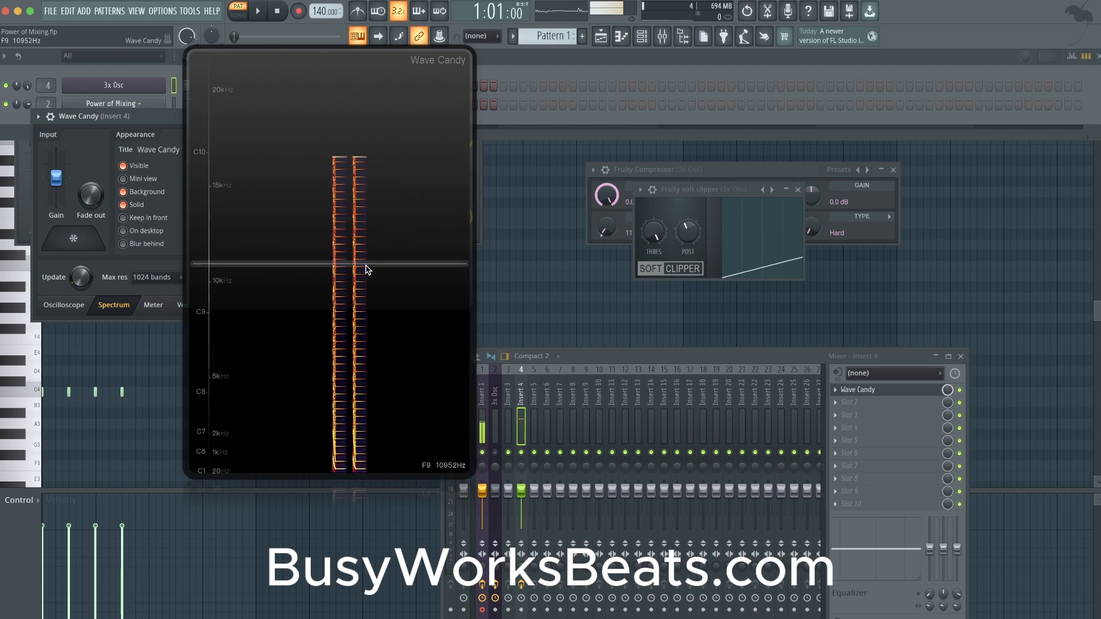
- Compare the sine and square waves of 3x Osc's oscillator 1 in Wave Candy's spectrum, and close the synth
left_click(163, 91)
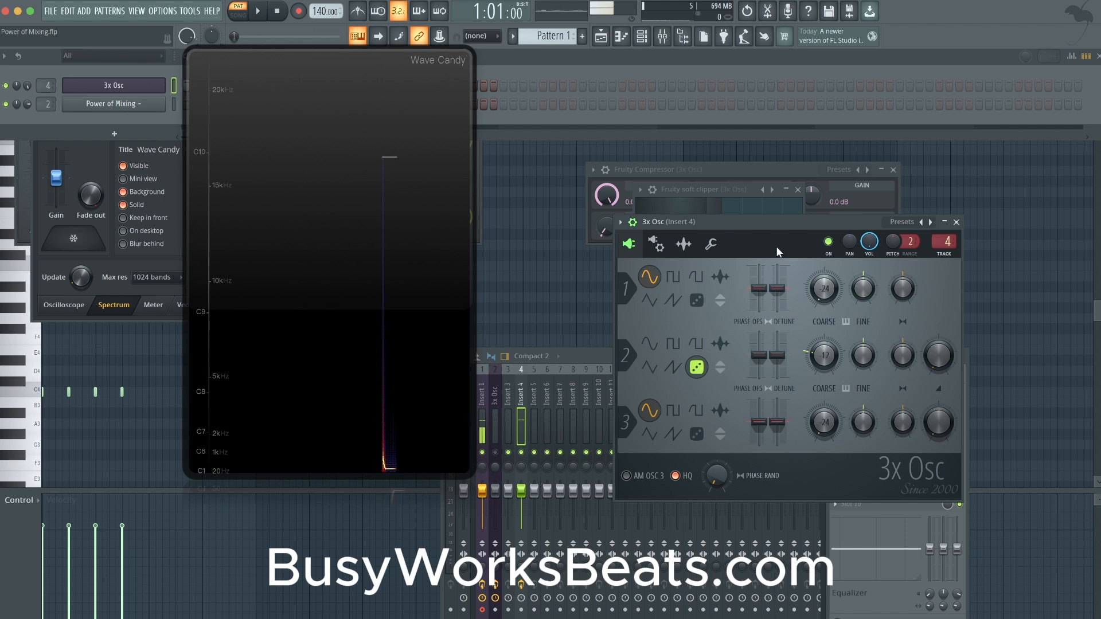
left_click(673, 278)
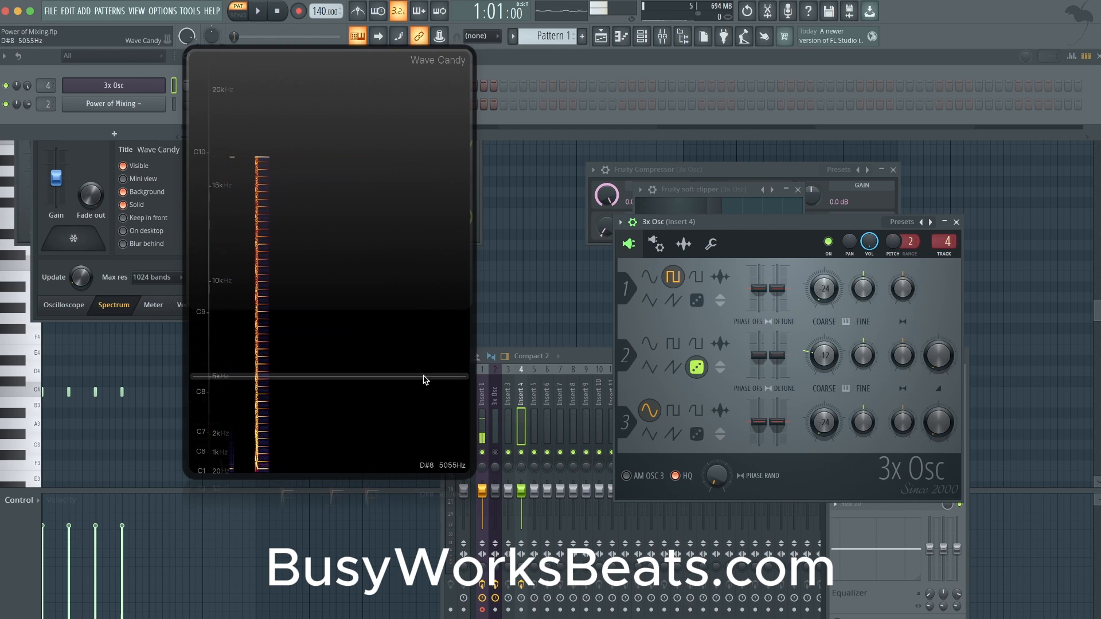
left_click(956, 223)
- Shrink Wave Candy to its mini view and close the compressor, soft clipper, Wave Candy and mixer windows
left_click(893, 170)
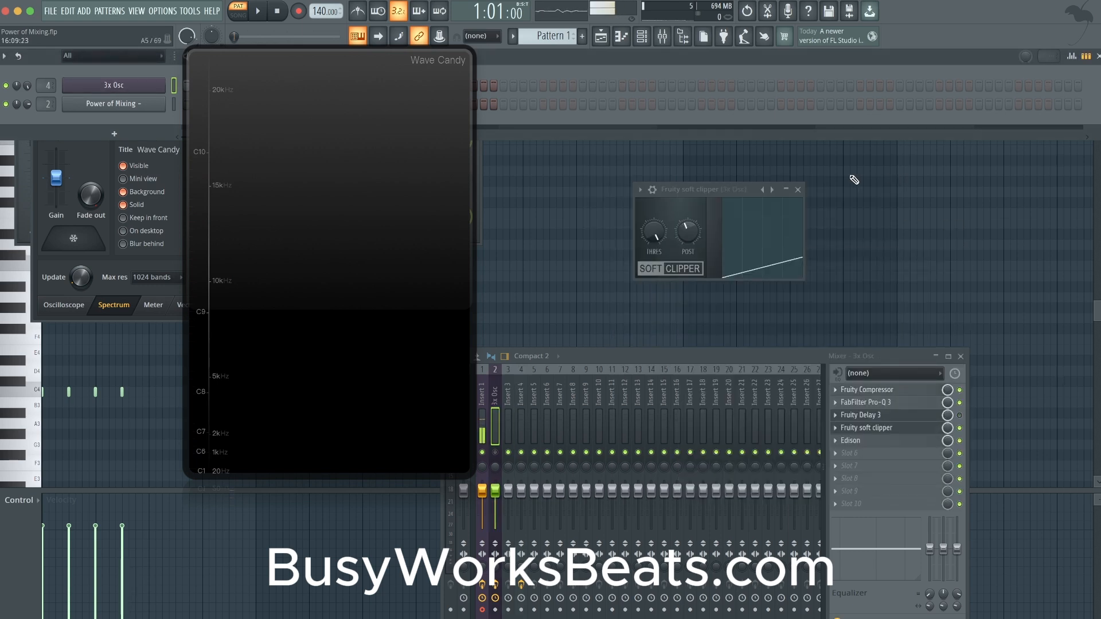
left_click(797, 190)
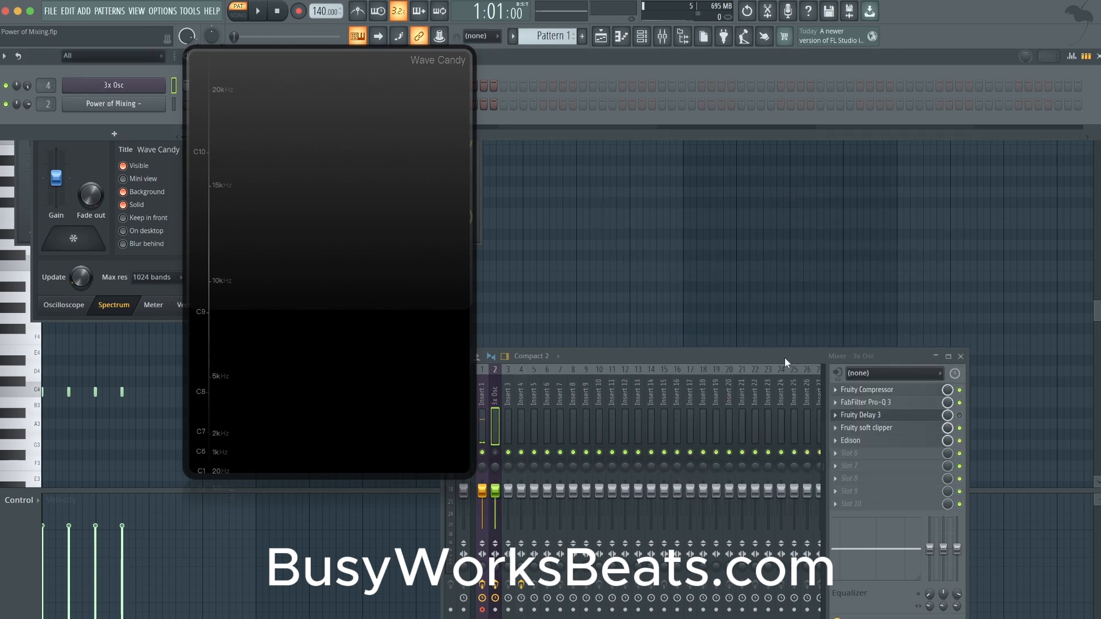
left_click(393, 155)
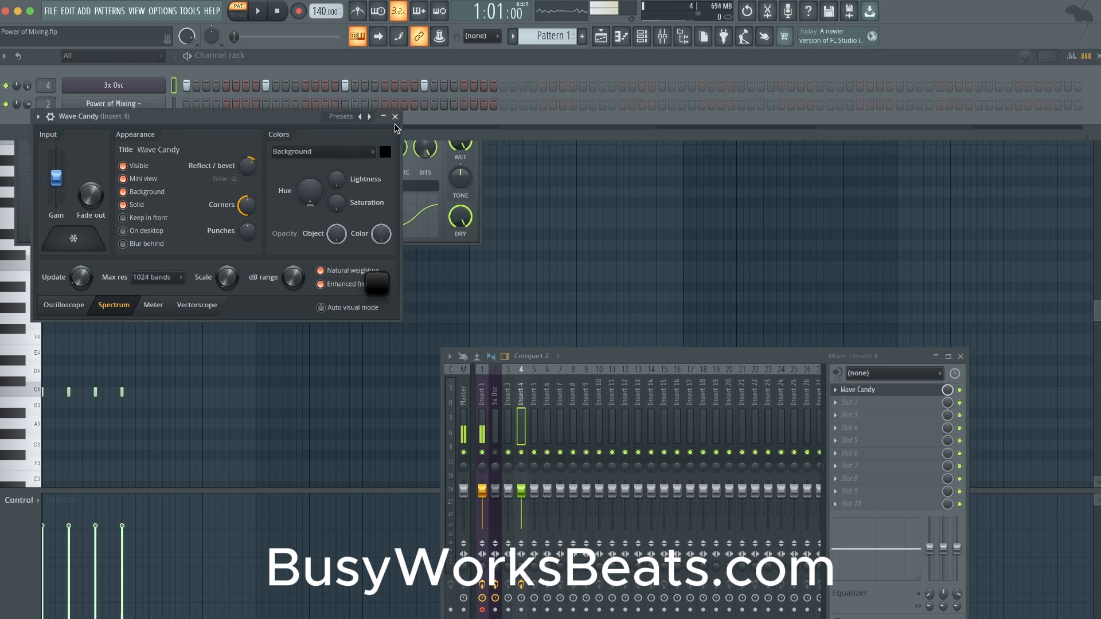
left_click(394, 120)
left_click(509, 399)
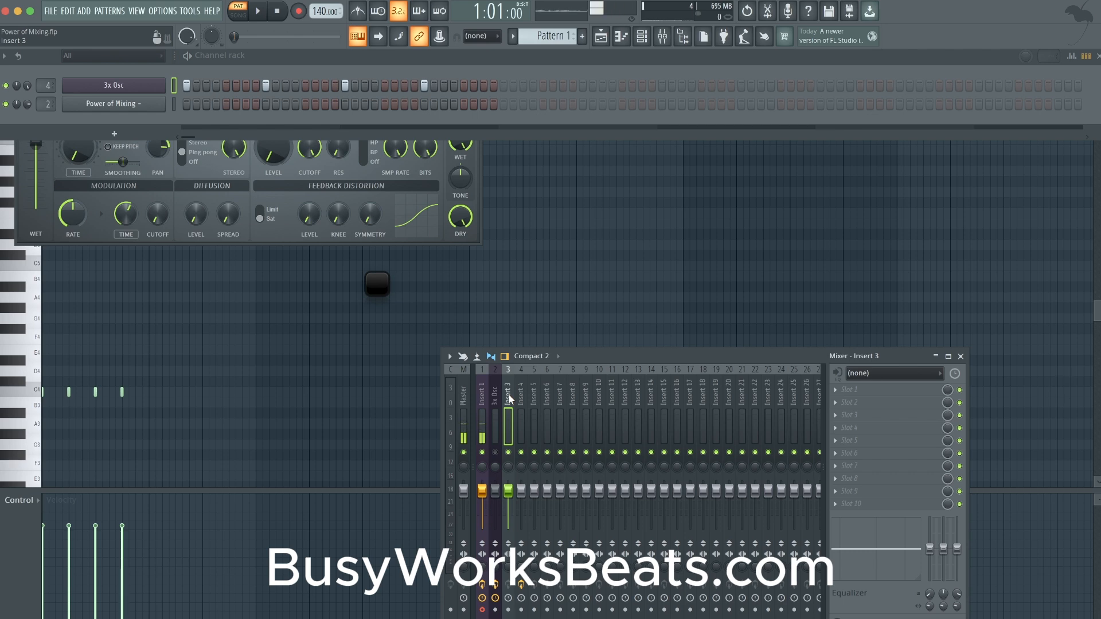
left_click(494, 401)
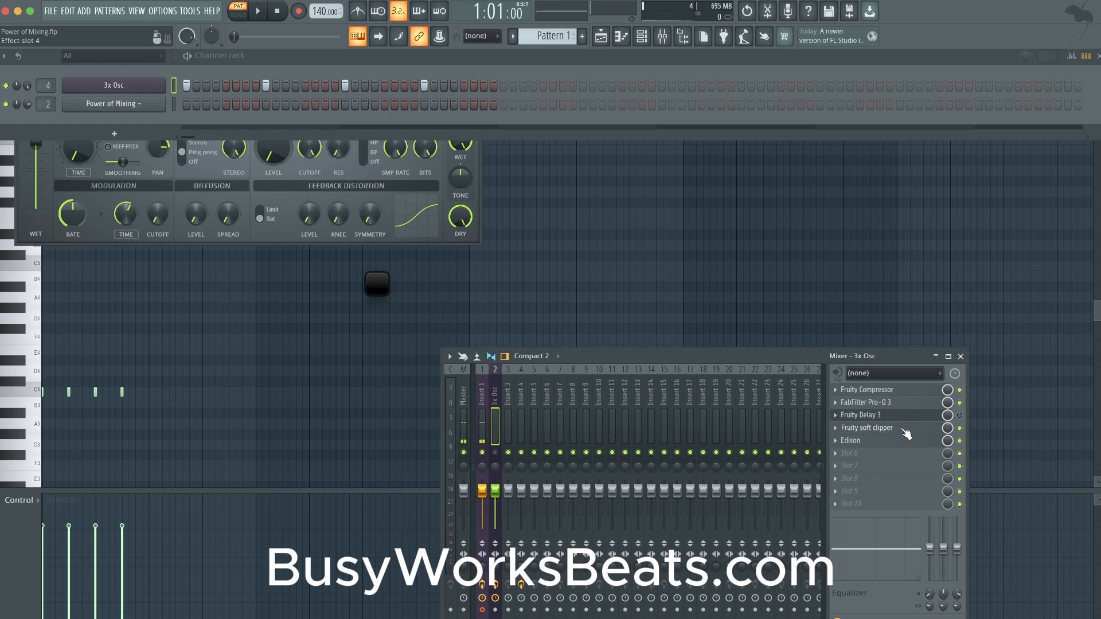
left_click(960, 357)
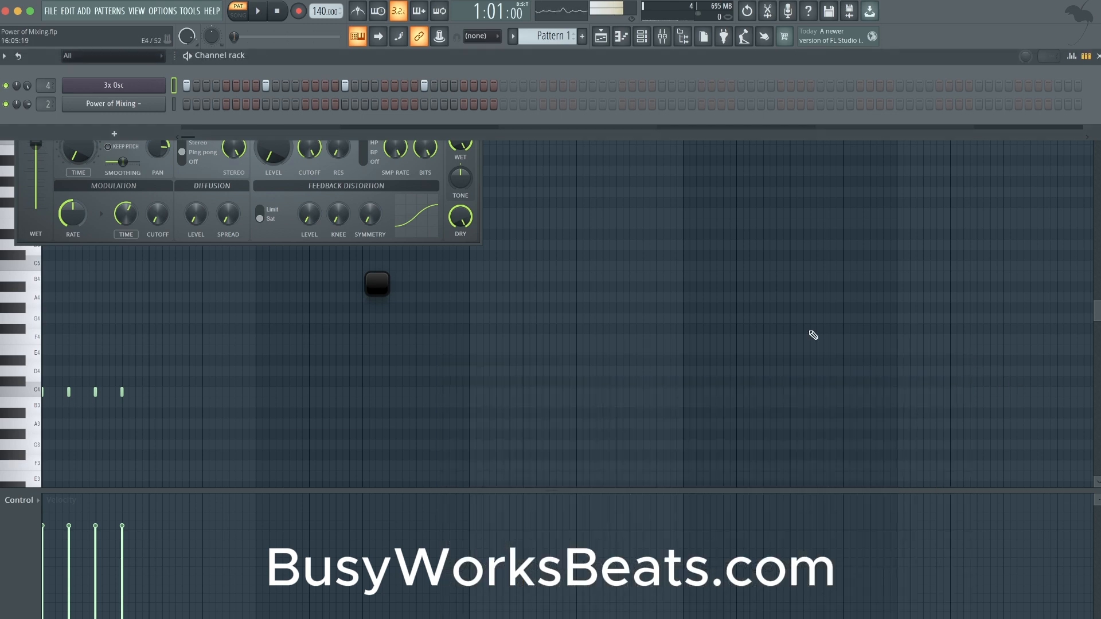